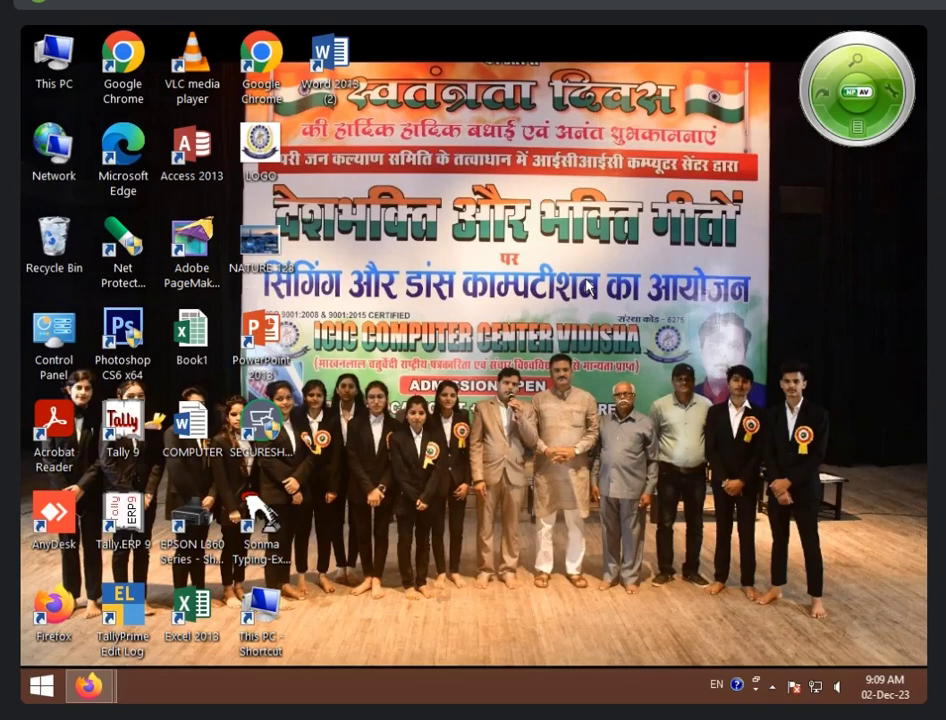
Refresh the desktop several times, then launch Excel 2013 from its desktop shortcut
{"action": "right_click", "coordinate": [511, 250]}
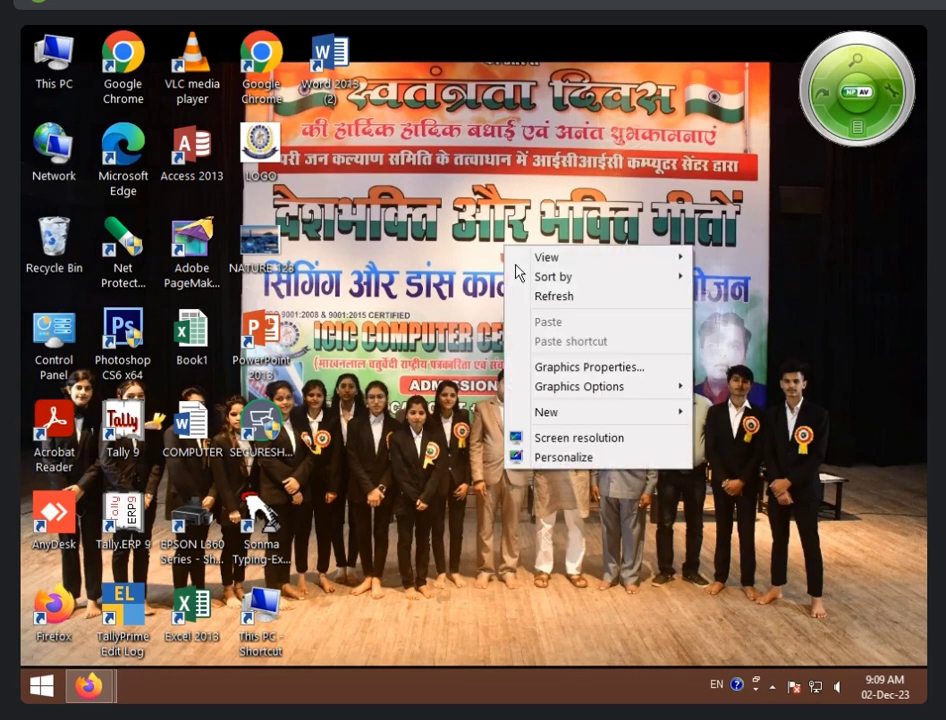
{"action": "left_click", "coordinate": [545, 296]}
{"action": "left_click", "coordinate": [574, 316]}
{"action": "right_click", "coordinate": [553, 258]}
{"action": "left_click", "coordinate": [578, 318]}
{"action": "right_click", "coordinate": [540, 230]}
{"action": "left_click", "coordinate": [571, 283]}
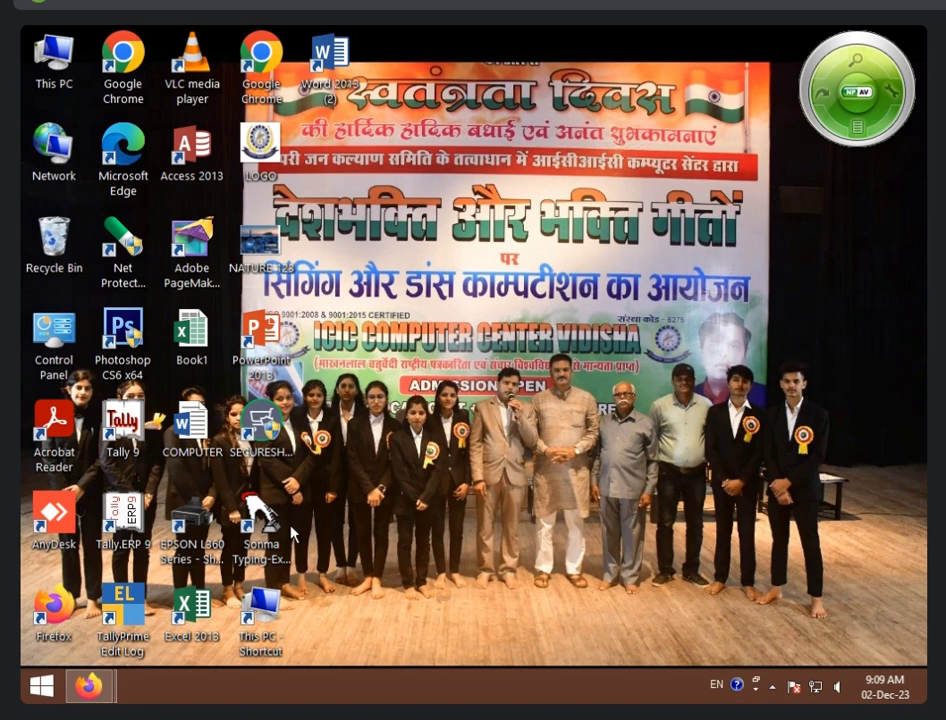
{"action": "mouse_move", "coordinate": [190, 605]}
{"action": "left_mouse_down"}
{"action": "mouse_move", "coordinate": [345, 120]}
{"action": "mouse_move", "coordinate": [330, 55]}
{"action": "left_mouse_up"}
{"action": "double_click", "coordinate": [327, 48]}
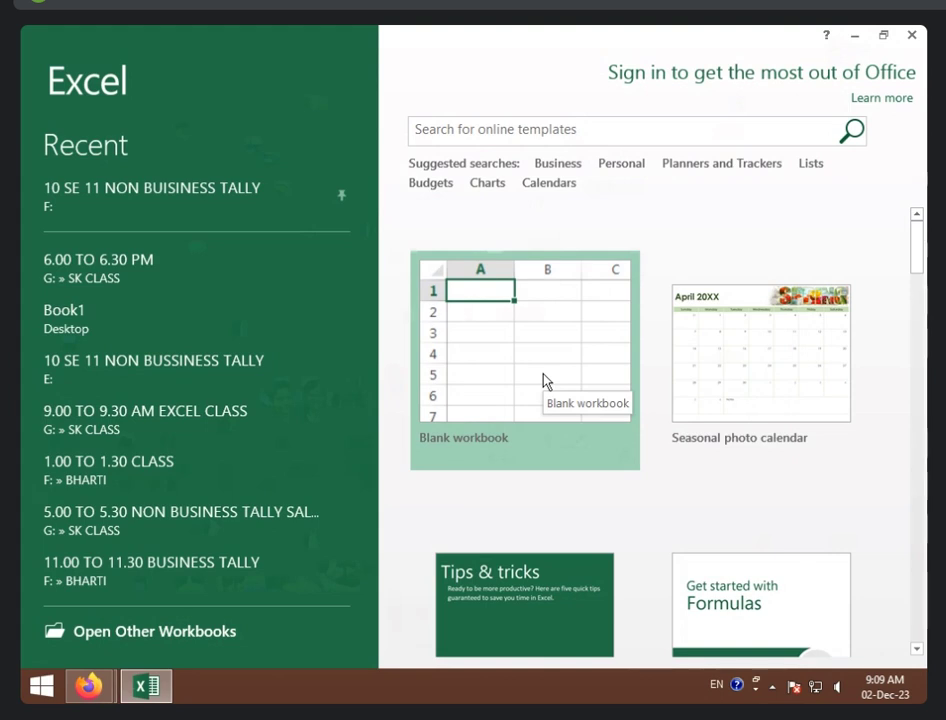
Create a blank workbook, Book1, and show the Review ribbon commands
{"action": "left_click", "coordinate": [510, 378]}
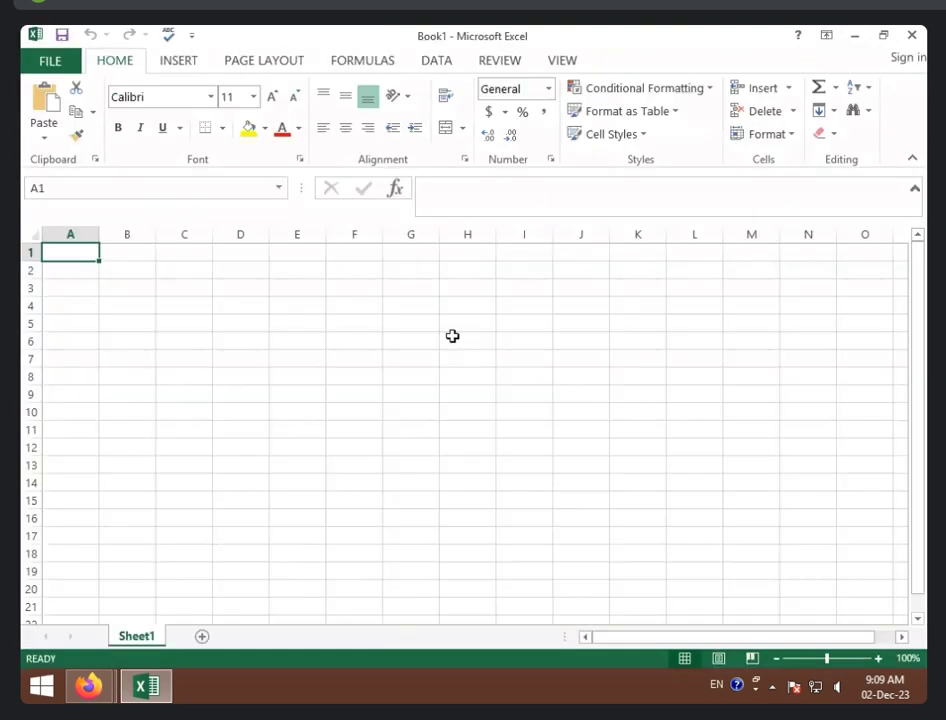
{"action": "left_click", "coordinate": [510, 62]}
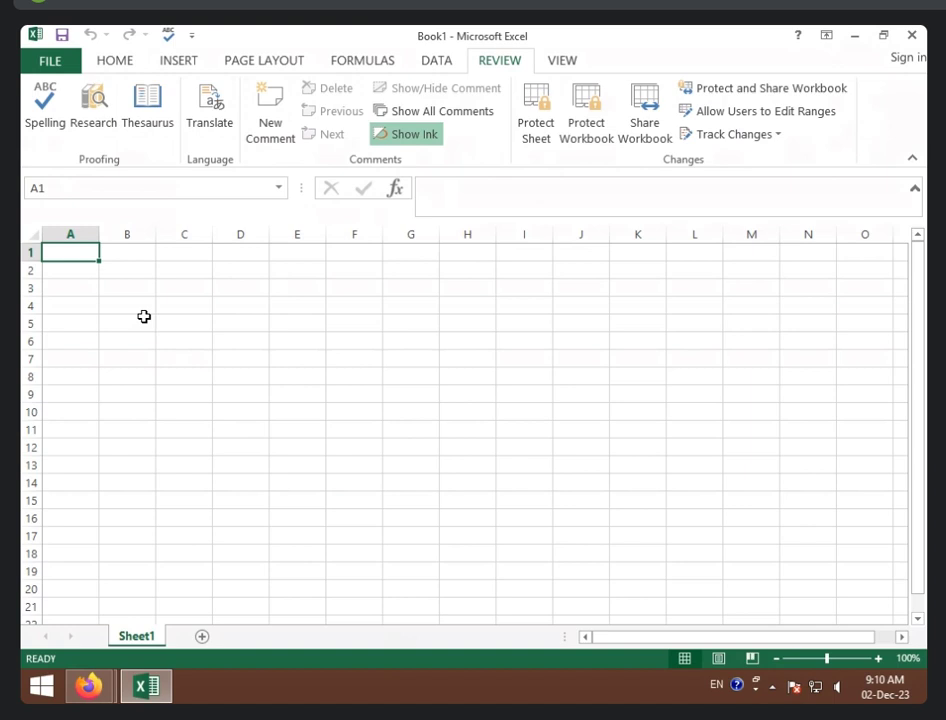
{"action": "scroll", "coordinate": [144, 316], "scroll_direction": "up", "scroll_amount": 5, "text": "ctrl"}
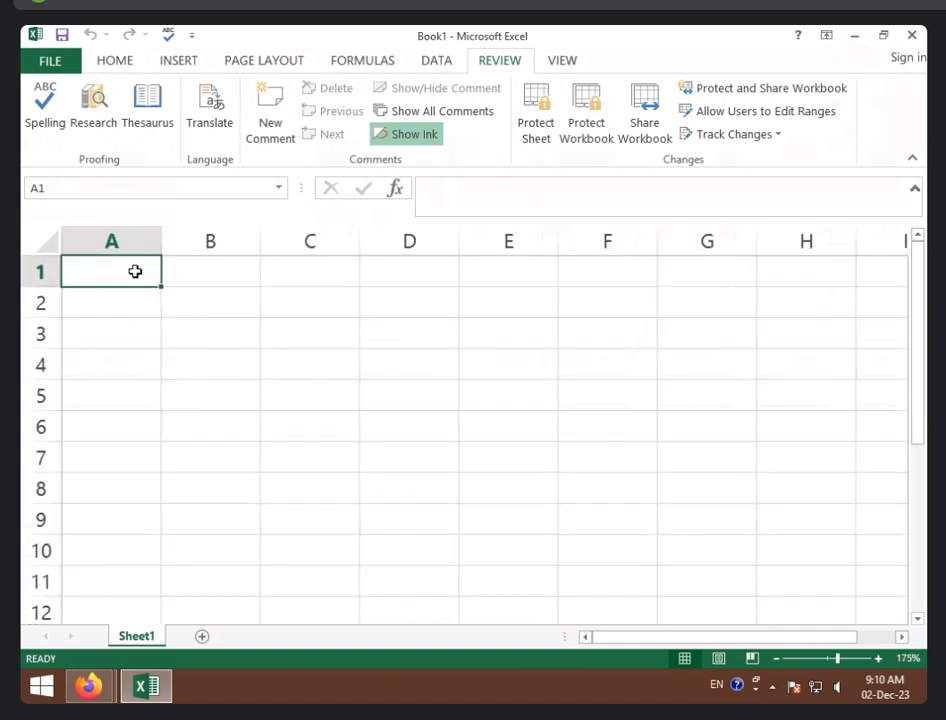
Seed 2, 4 in A1:A2 and 3, 6 in B1:B2, then autofill down to row 10 and across to H
{"action": "type", "text": "2"}
{"action": "key", "text": "Return"}
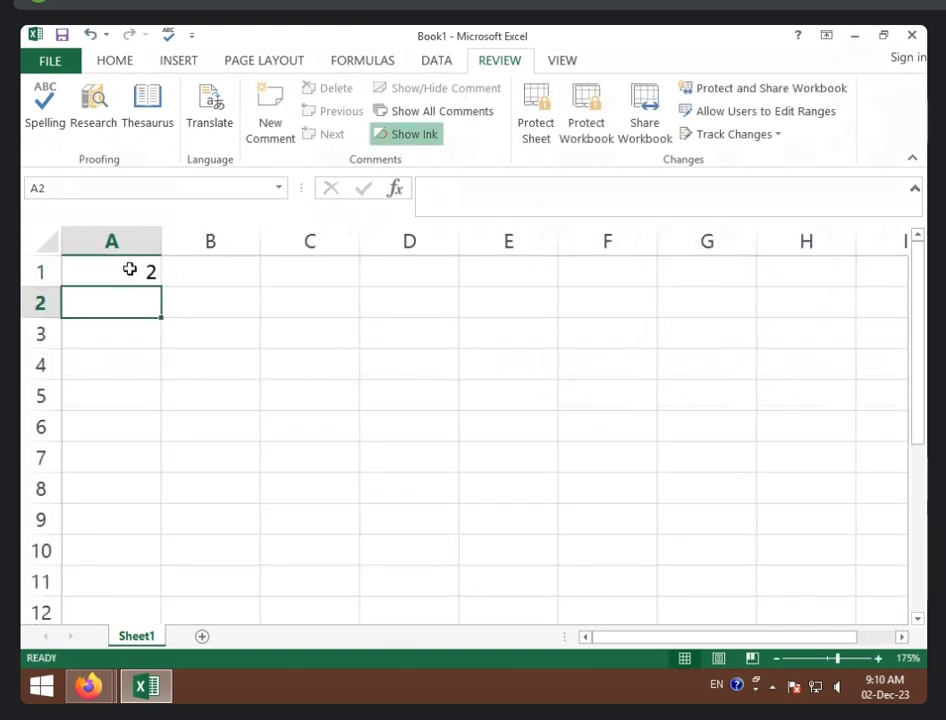
{"action": "type", "text": "4"}
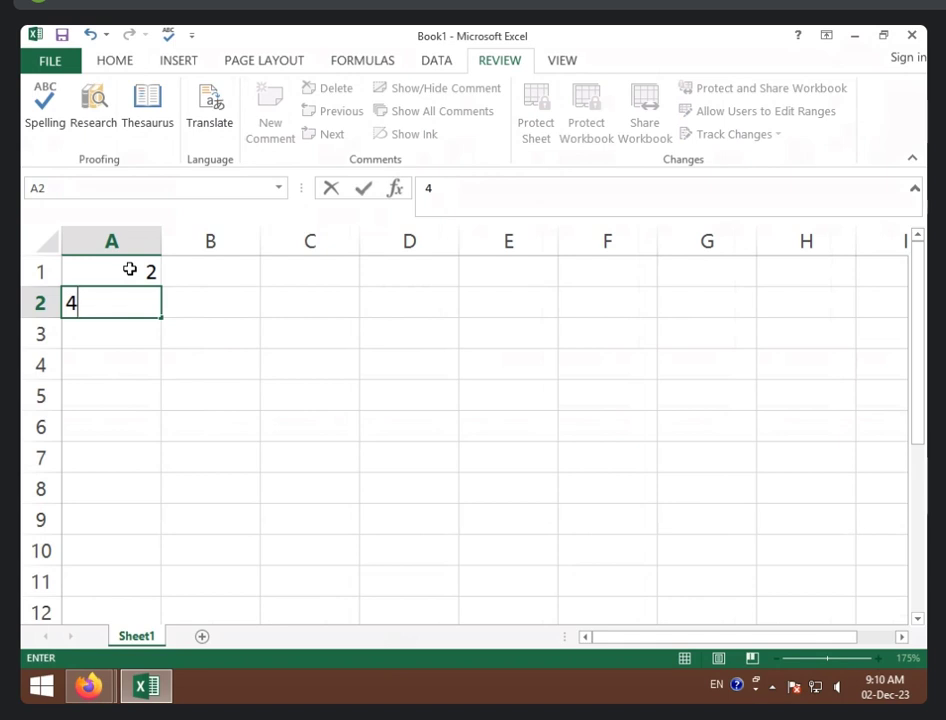
{"action": "left_click", "coordinate": [176, 270]}
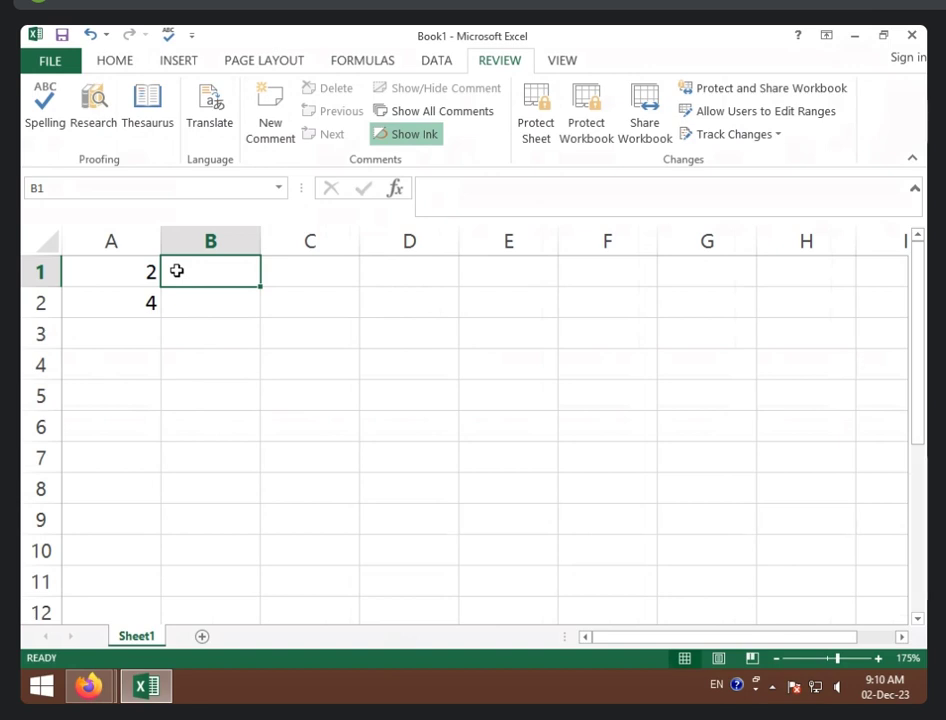
{"action": "type", "text": "3"}
{"action": "key", "text": "Return"}
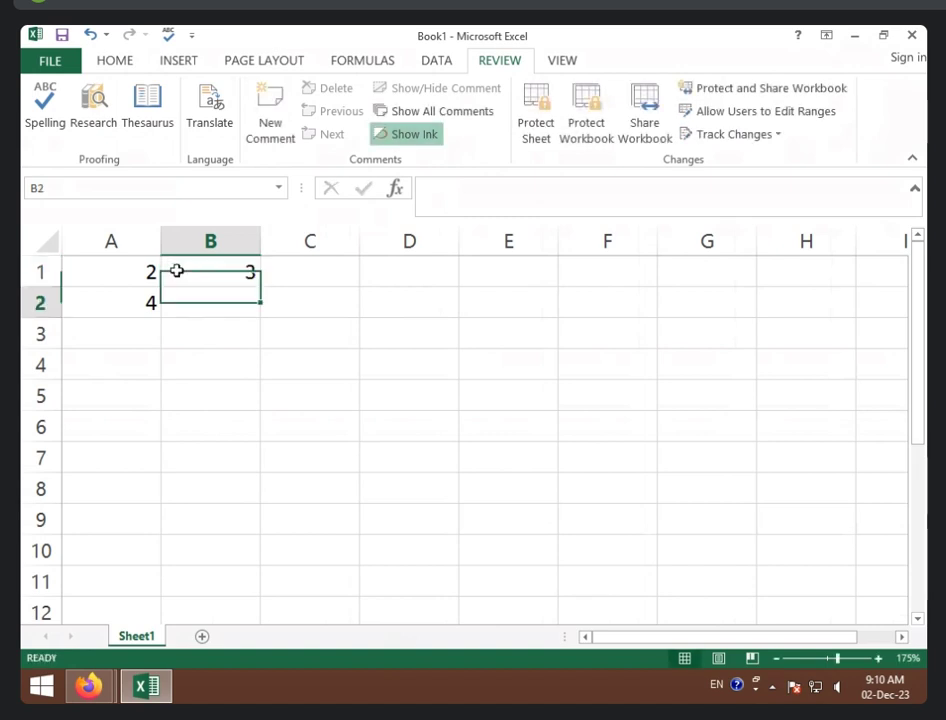
{"action": "type", "text": "6"}
{"action": "left_click", "coordinate": [488, 262]}
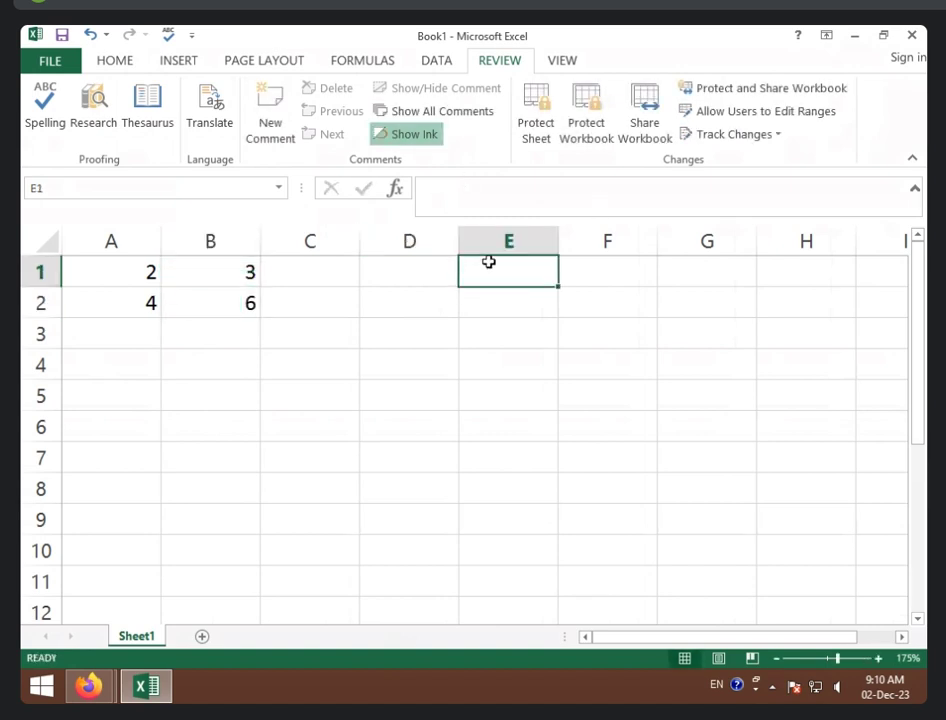
{"action": "mouse_move", "coordinate": [154, 268]}
{"action": "left_mouse_down"}
{"action": "mouse_move", "coordinate": [228, 289]}
{"action": "mouse_move", "coordinate": [258, 316]}
{"action": "mouse_move", "coordinate": [247, 560]}
{"action": "left_mouse_up"}
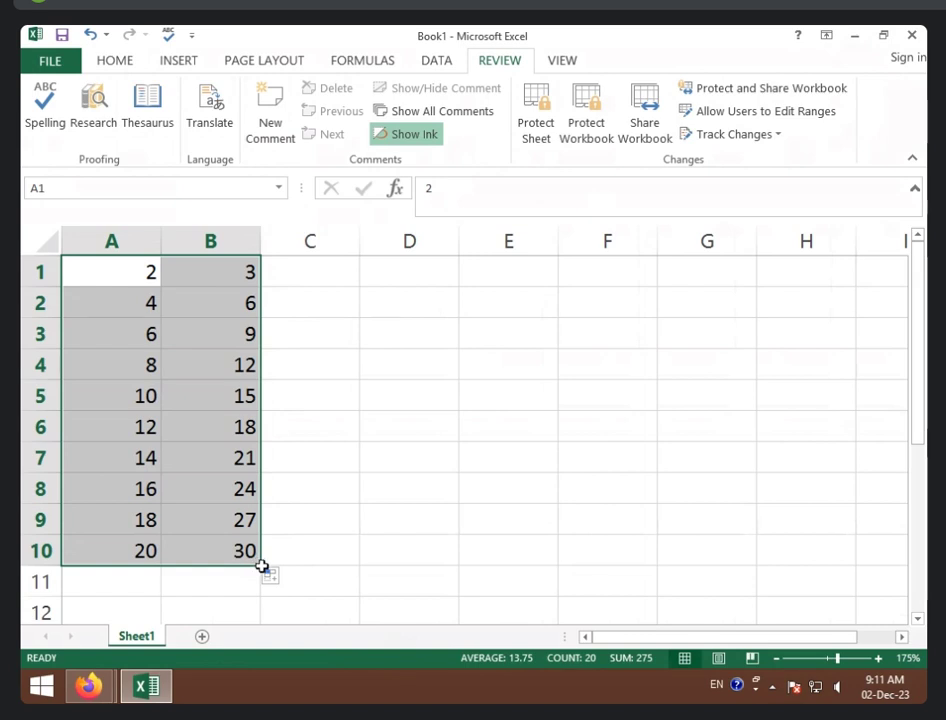
{"action": "left_click_drag", "start_coordinate": [257, 561], "coordinate": [908, 528]}
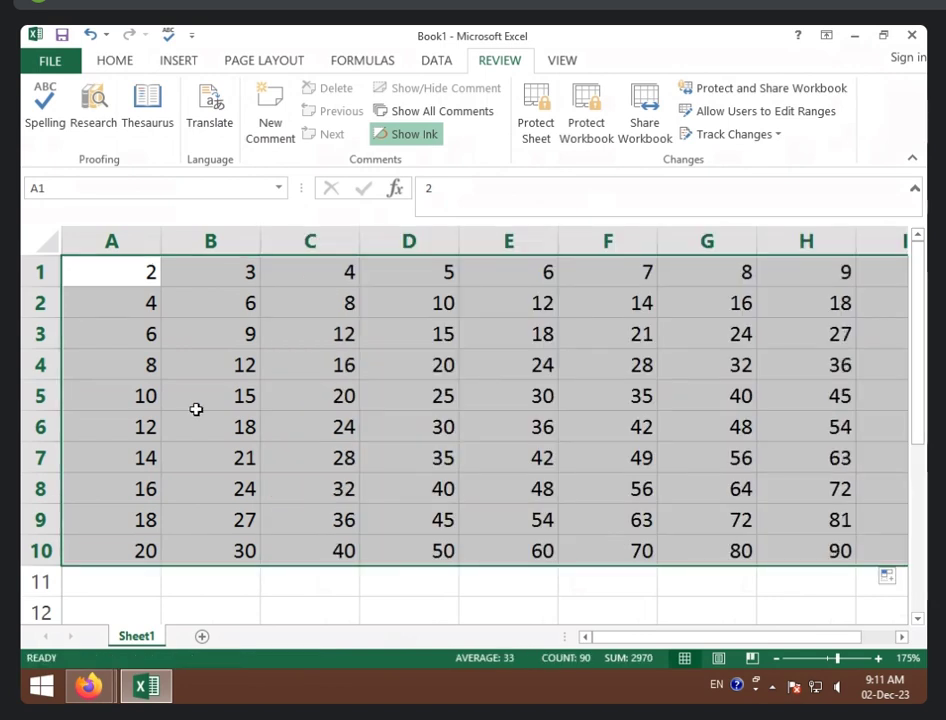
Centre the table's numbers and give every column the same narrower width
{"action": "left_click", "coordinate": [125, 60]}
{"action": "left_click", "coordinate": [345, 130]}
{"action": "left_click", "coordinate": [118, 243]}
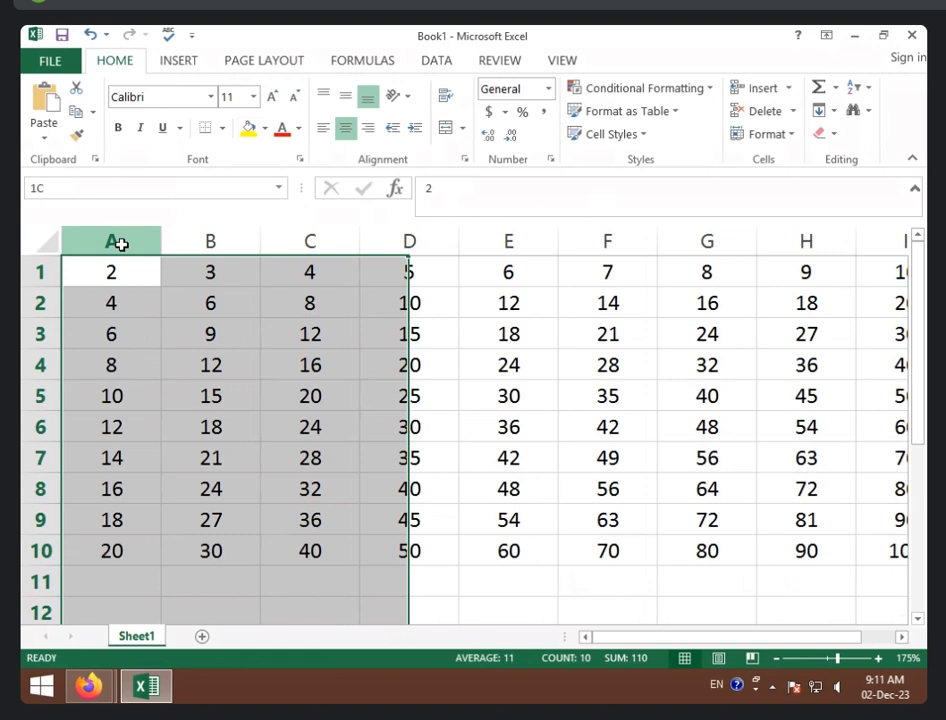
{"action": "left_click_drag", "start_coordinate": [121, 244], "coordinate": [60, 244]}
{"action": "left_click", "coordinate": [50, 243]}
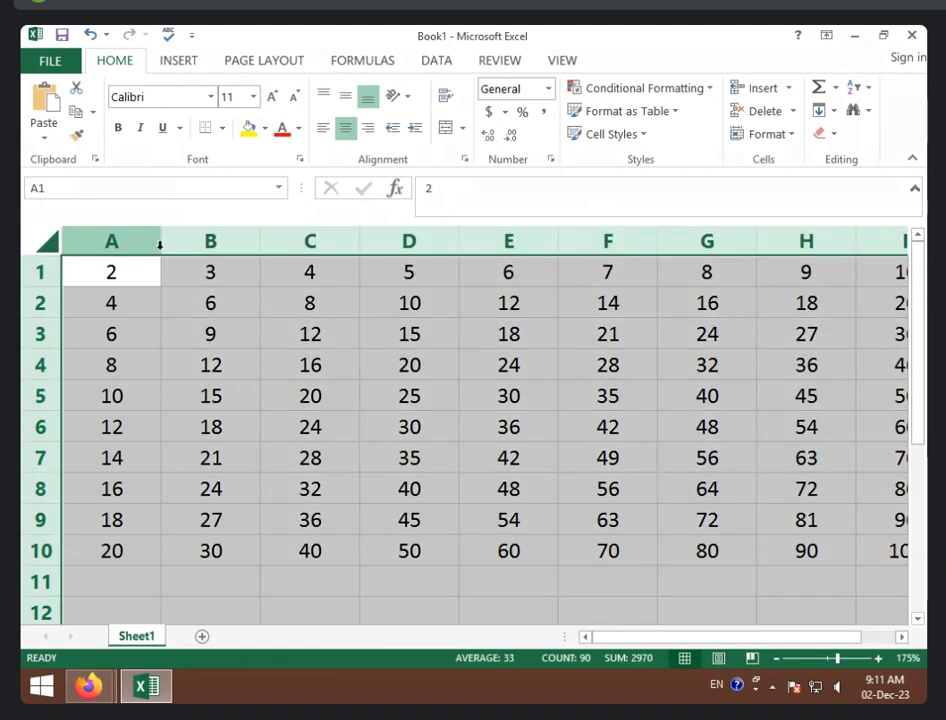
{"action": "left_click_drag", "start_coordinate": [160, 244], "coordinate": [138, 244]}
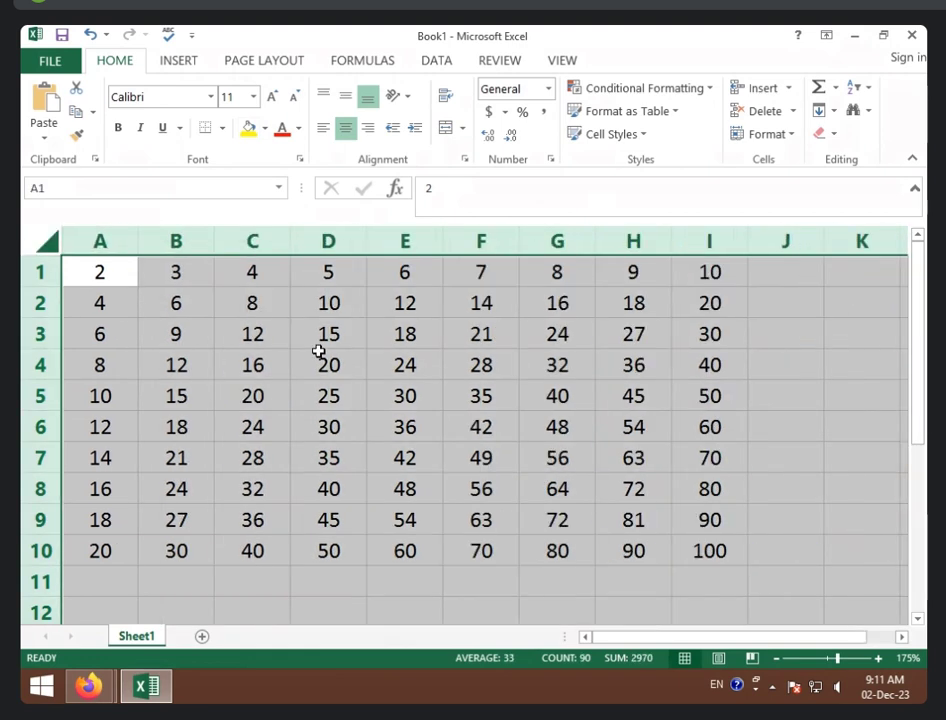
{"action": "left_click", "coordinate": [318, 352]}
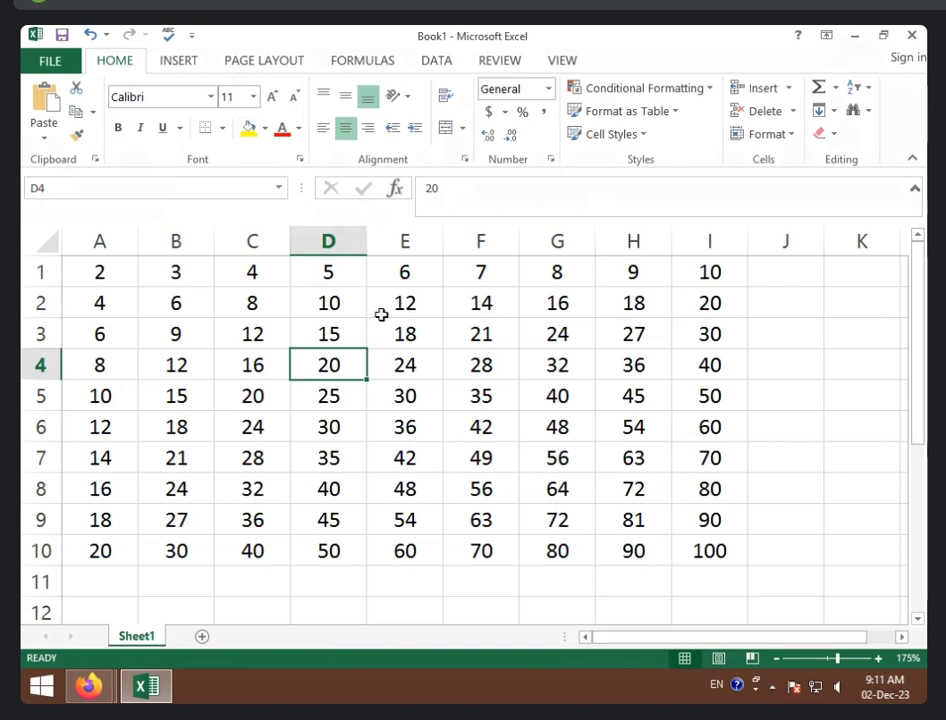
Insert an empty column A in front of the times table
{"action": "left_click", "coordinate": [119, 277]}
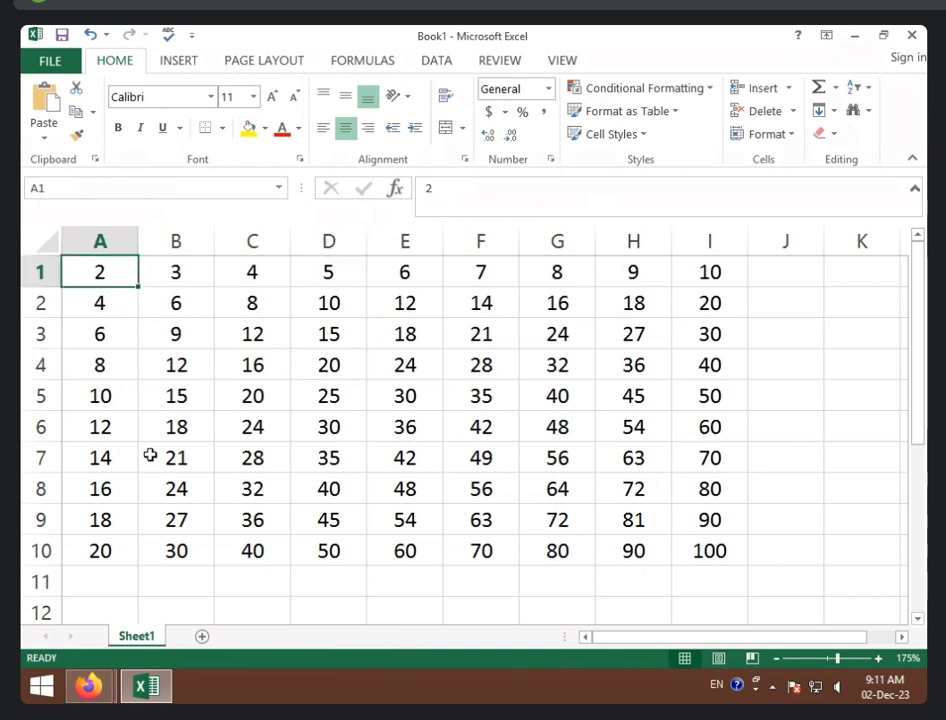
{"action": "right_click", "coordinate": [95, 250]}
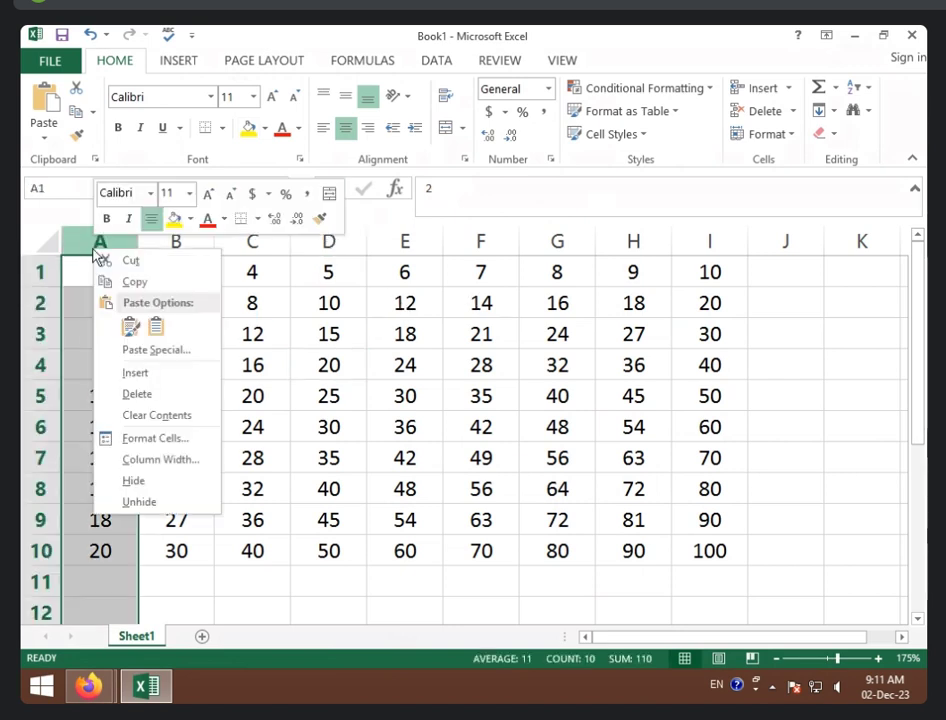
{"action": "left_click", "coordinate": [135, 372]}
{"action": "left_click", "coordinate": [101, 285]}
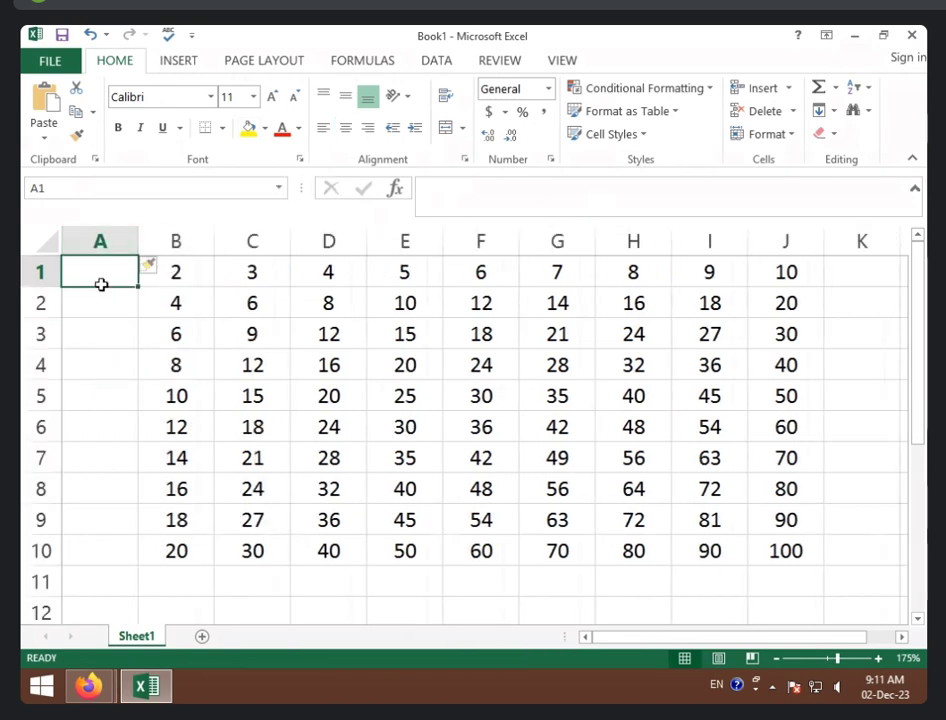
{"action": "left_click", "coordinate": [113, 300]}
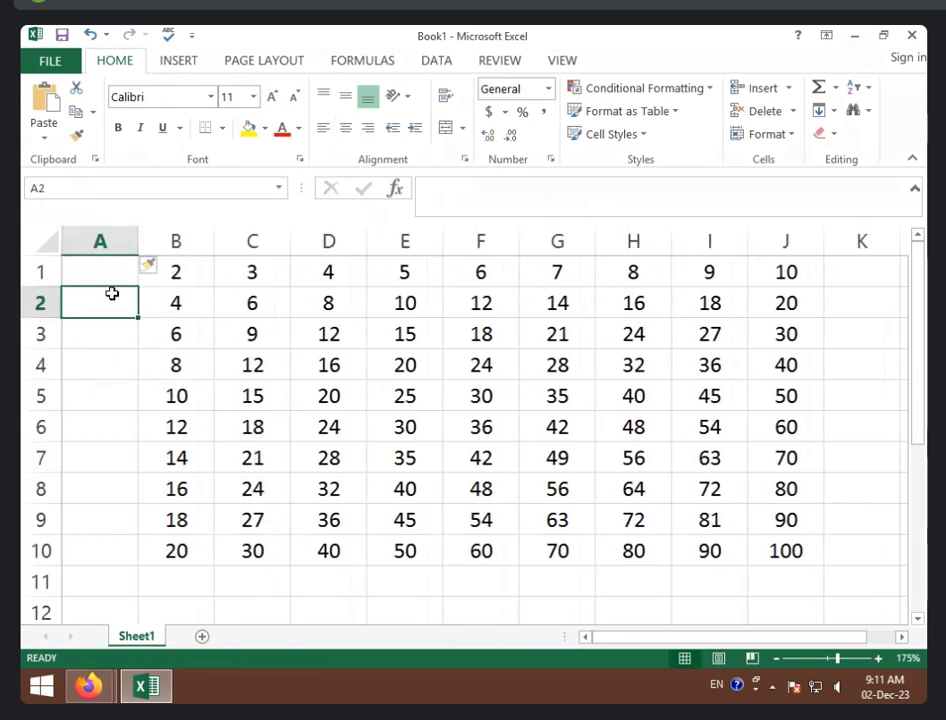
{"action": "left_click", "coordinate": [117, 261]}
{"action": "type", "text": "H"}
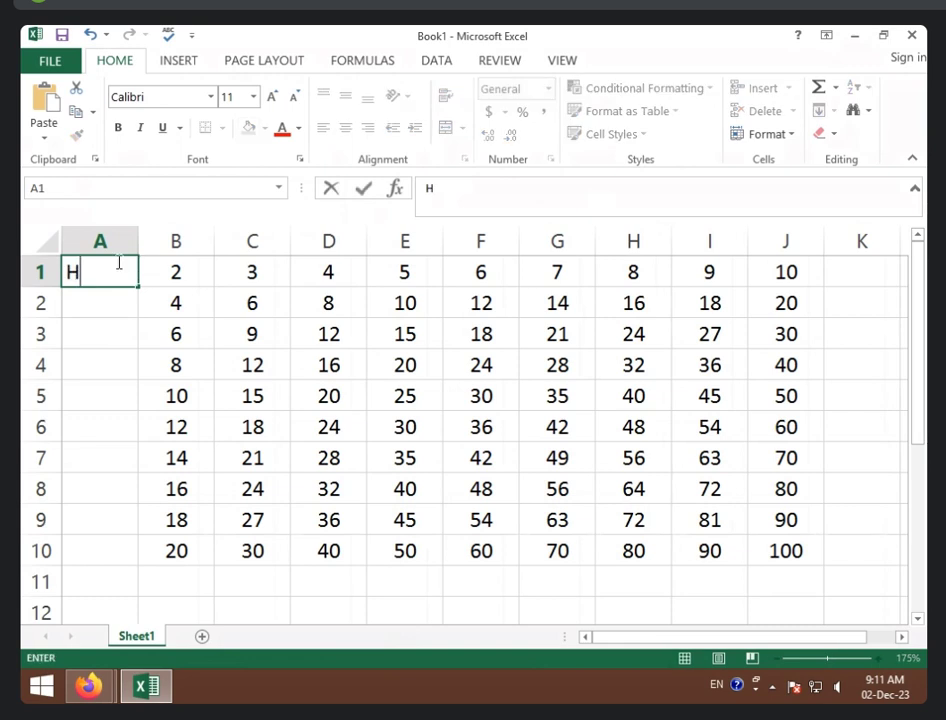
{"action": "key", "text": "BackSpace"}
Enter four people's names in cells A1:A4
{"action": "type", "text": "MOHAN"}
{"action": "key", "text": "Return"}
{"action": "type", "text": "SOHAN"}
{"action": "key", "text": "Return"}
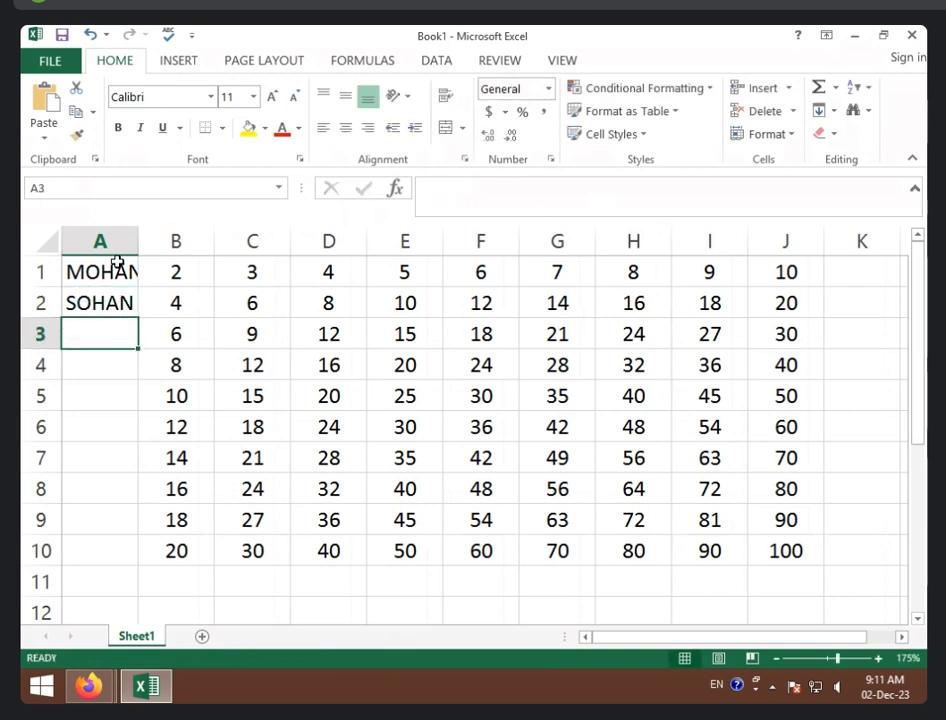
{"action": "type", "text": "AJAY"}
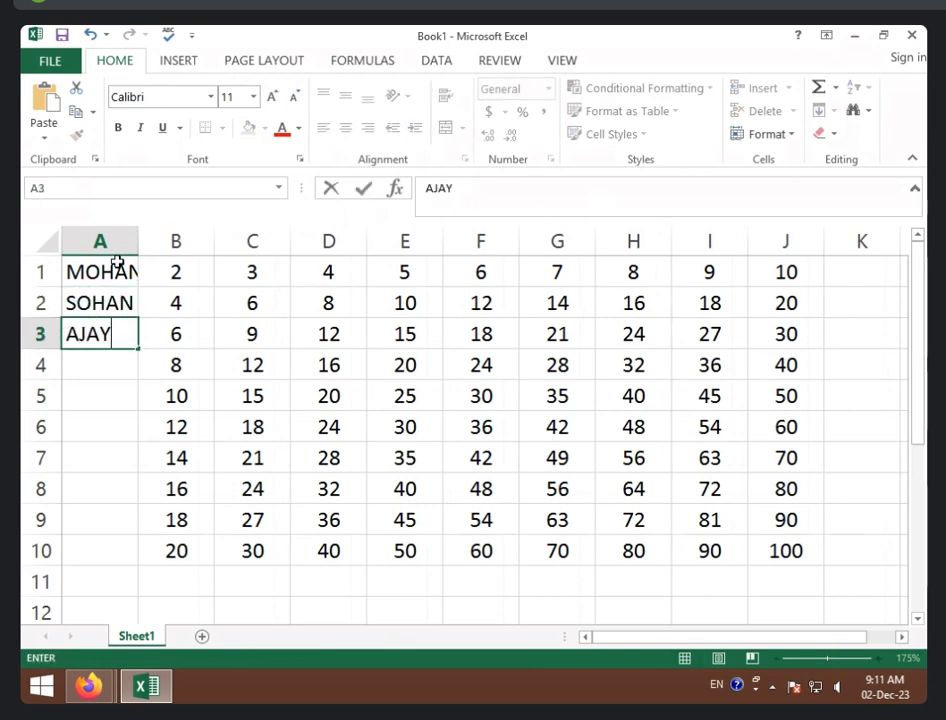
{"action": "key", "text": "Return"}
{"action": "type", "text": "VIJAY"}
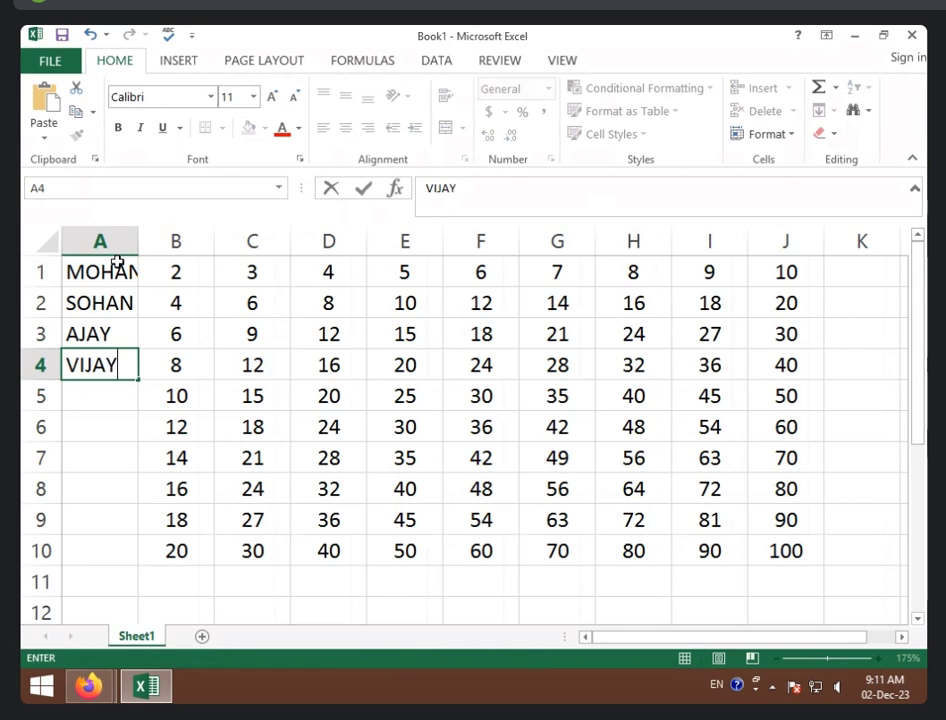
{"action": "left_click", "coordinate": [216, 333]}
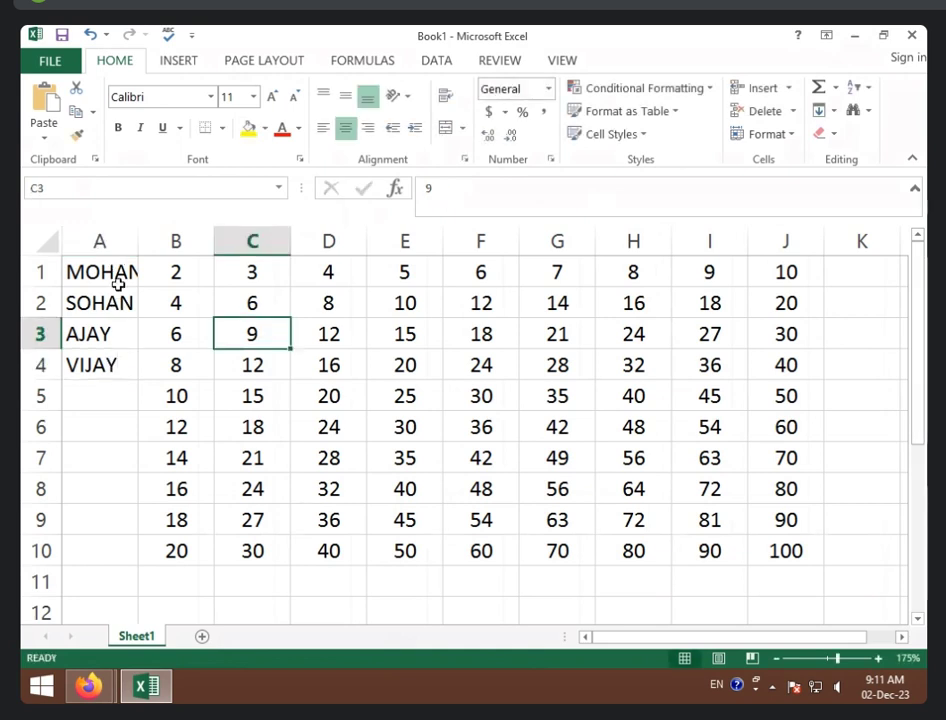
Widen column A to fit the names, then bring up the Review commands
{"action": "left_click_drag", "start_coordinate": [138, 243], "coordinate": [148, 243]}
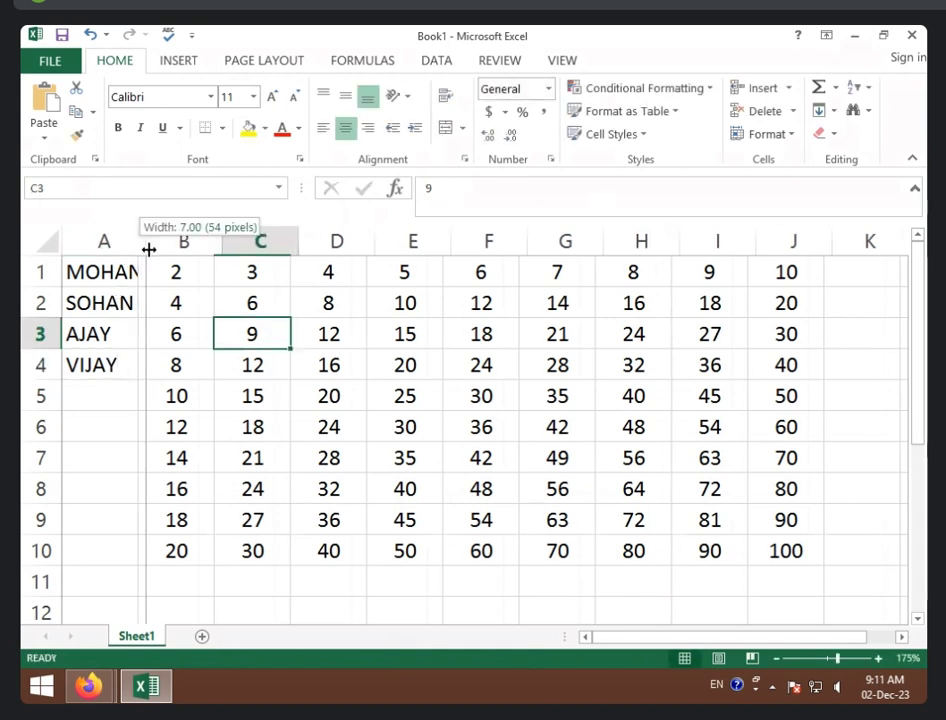
{"action": "left_click", "coordinate": [120, 283]}
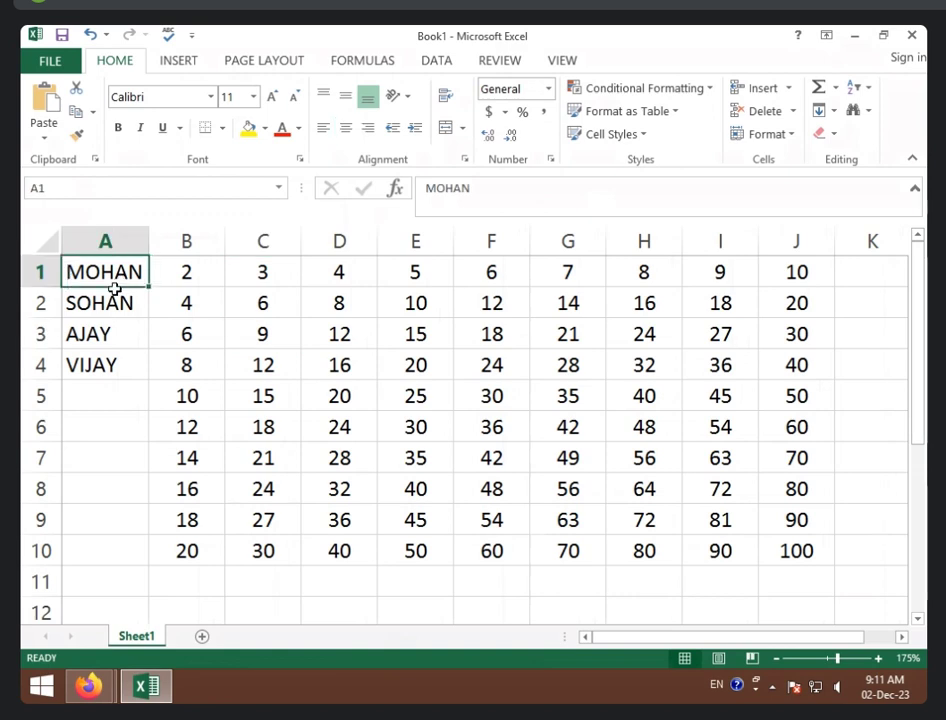
{"action": "left_click", "coordinate": [122, 302]}
{"action": "left_click", "coordinate": [112, 272]}
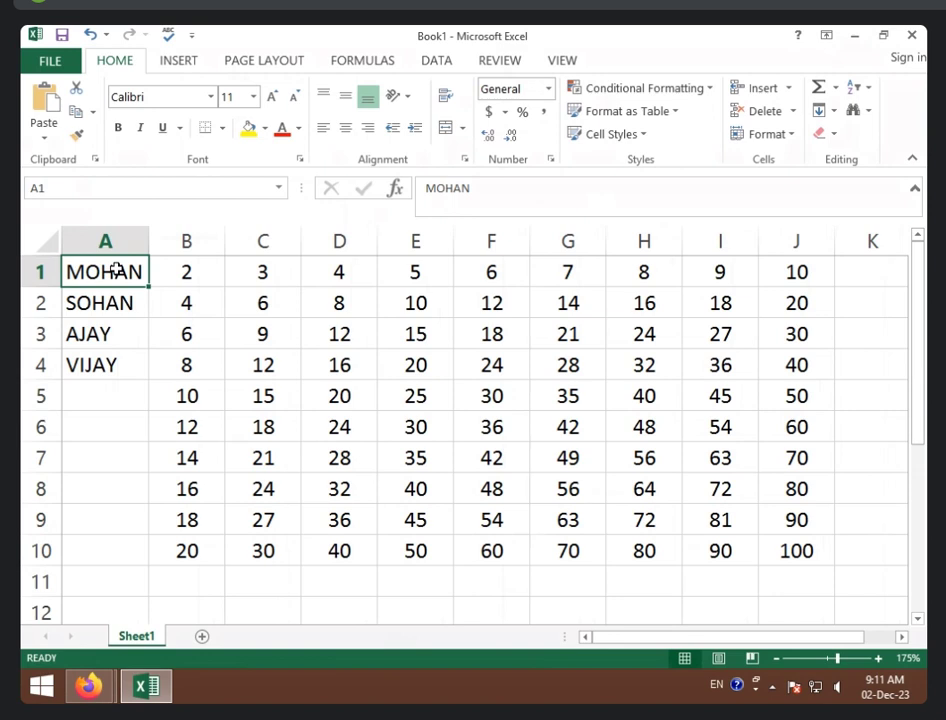
{"action": "left_click", "coordinate": [505, 62]}
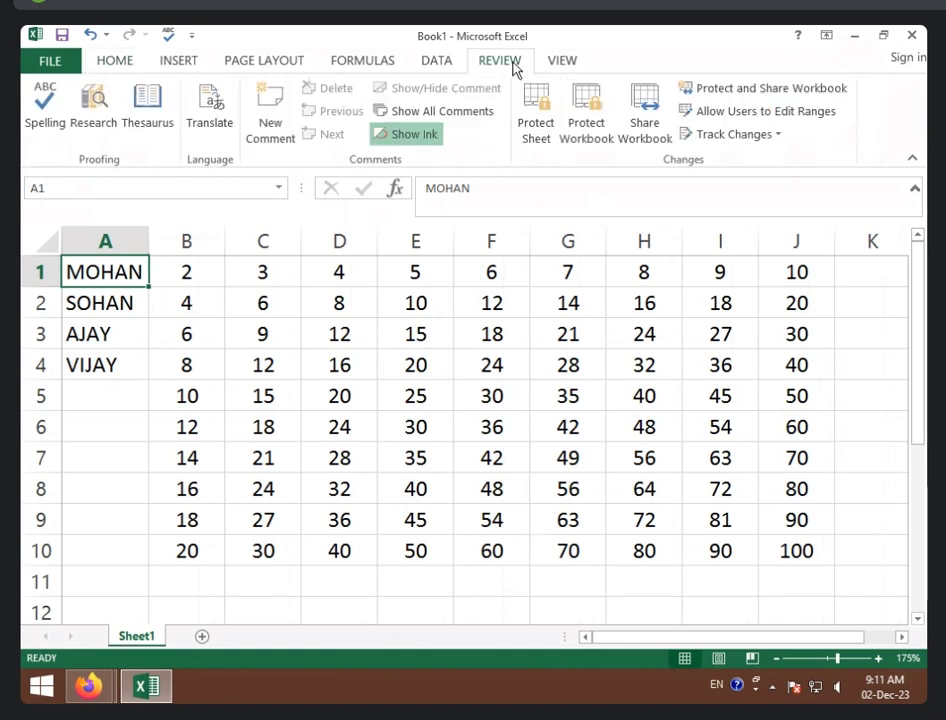
Add a comment to A1, replacing the author label with the person's address
{"action": "left_click", "coordinate": [272, 130]}
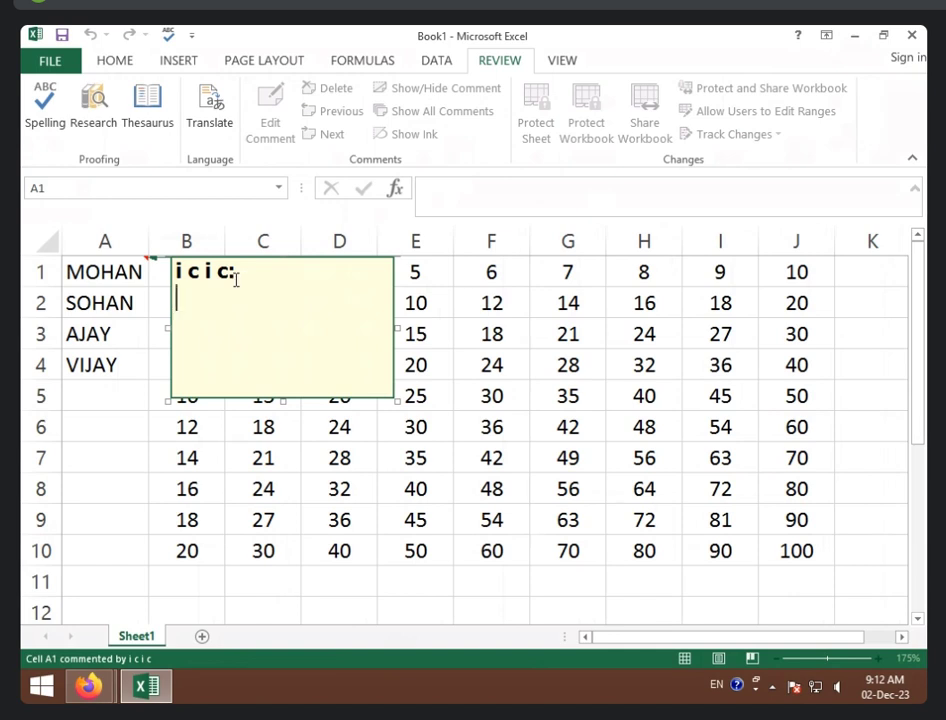
{"action": "left_click_drag", "start_coordinate": [243, 271], "coordinate": [180, 271]}
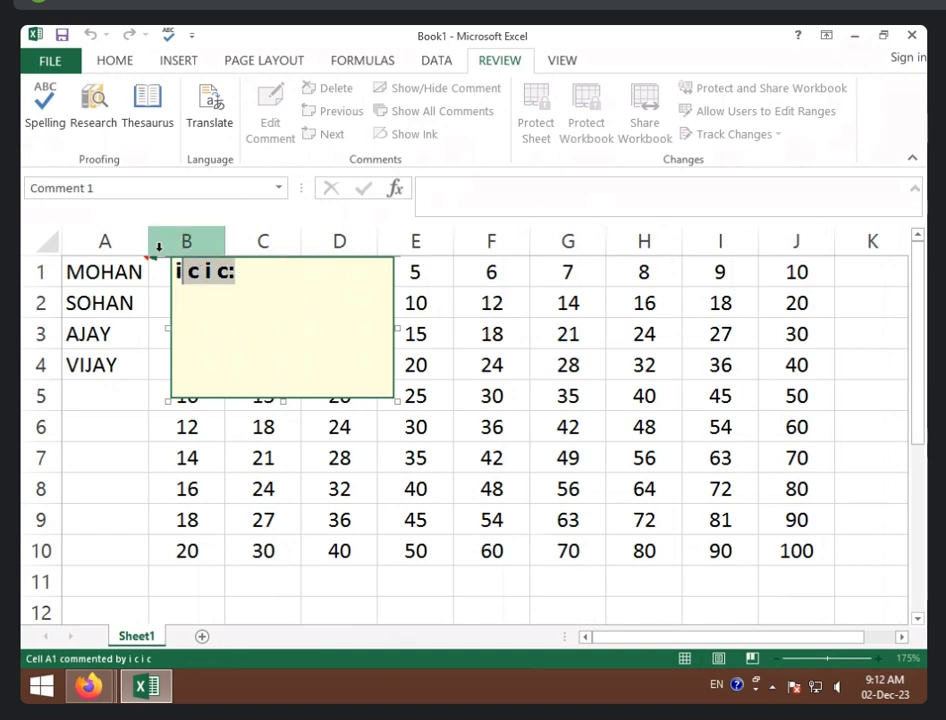
{"action": "key", "text": "BackSpace"}
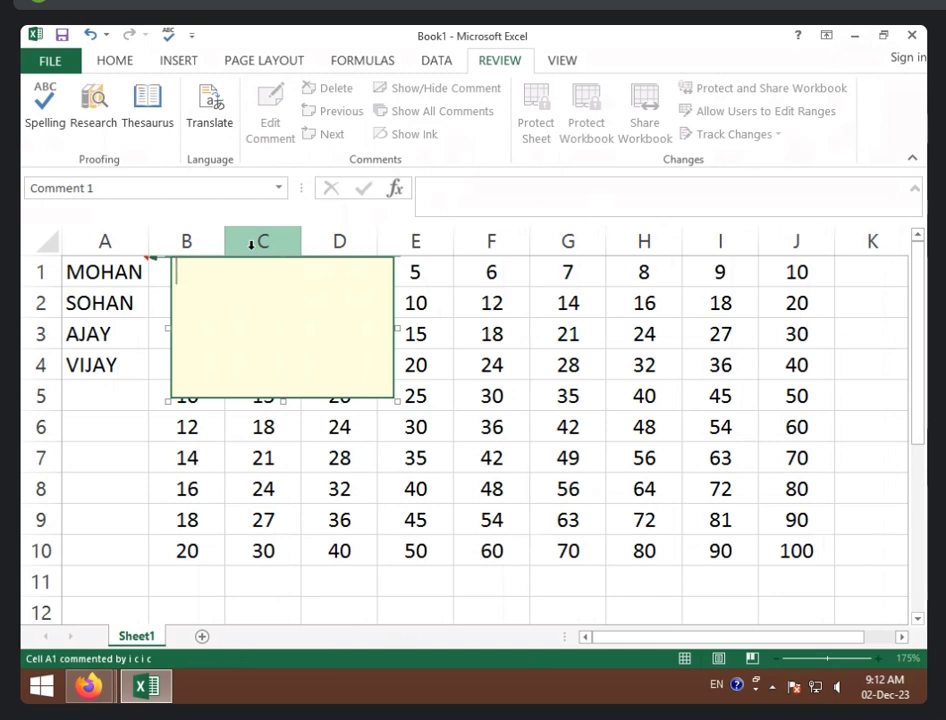
{"action": "type", "text": "PURAN PURA "}
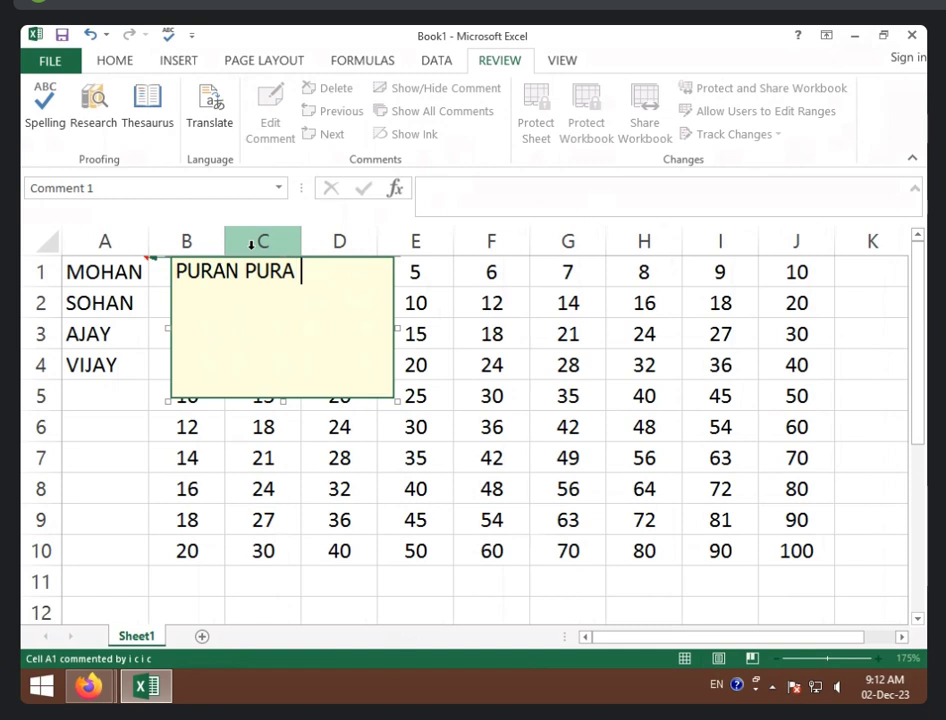
{"action": "type", "text": "W"}
{"action": "type", "text": "ARD NO"}
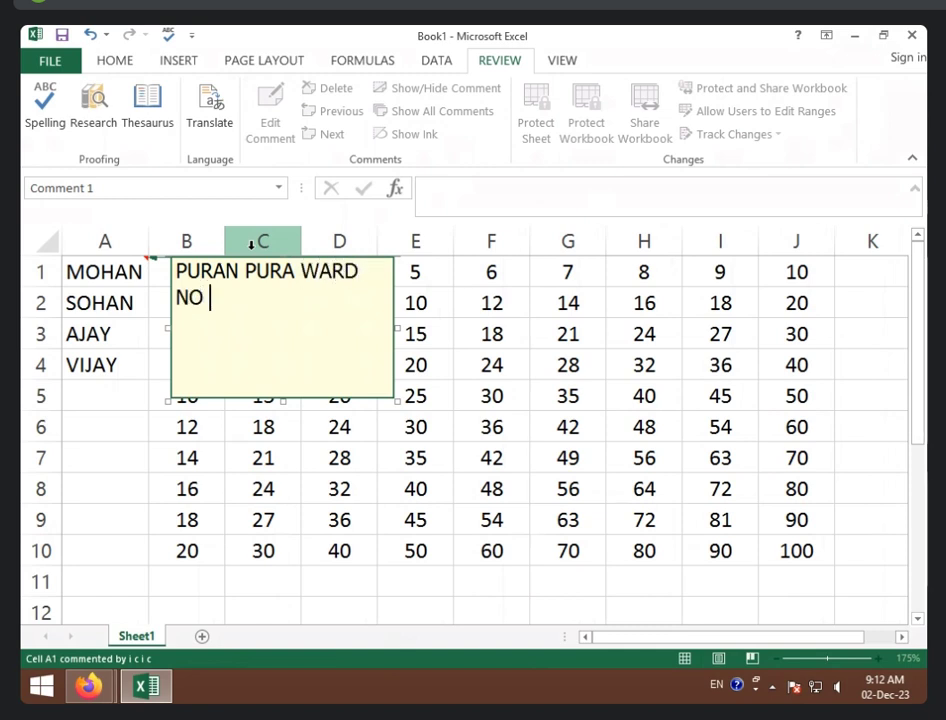
{"action": "type", "text": " 32"}
{"action": "left_click", "coordinate": [97, 300]}
{"action": "left_click", "coordinate": [269, 120]}
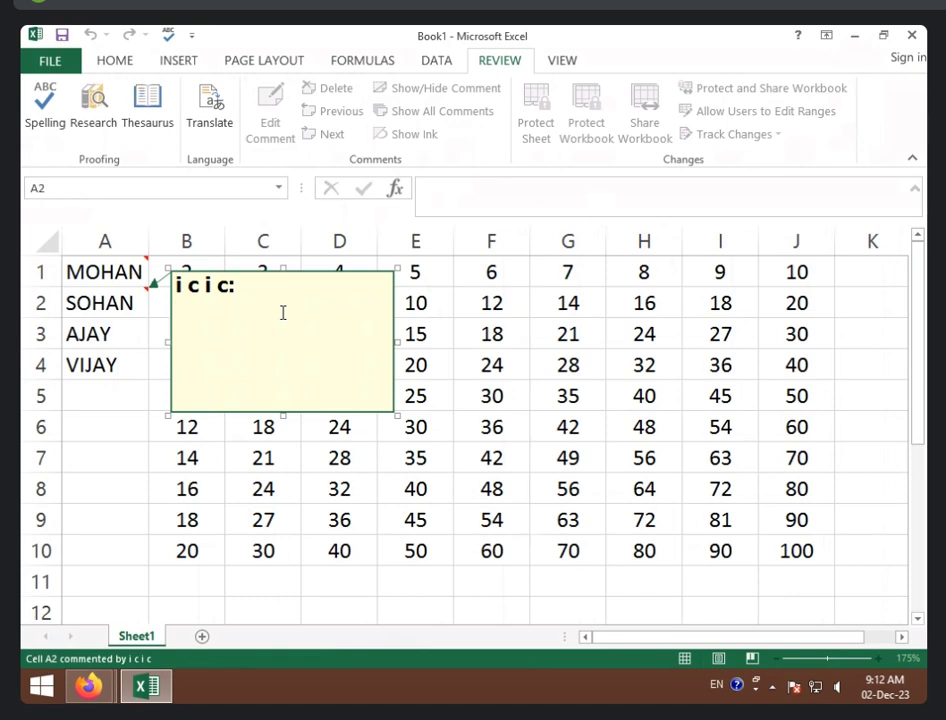
Type the second person's address into A2's comment, fixing a typo, and close it
{"action": "type", "text": "KRI"}
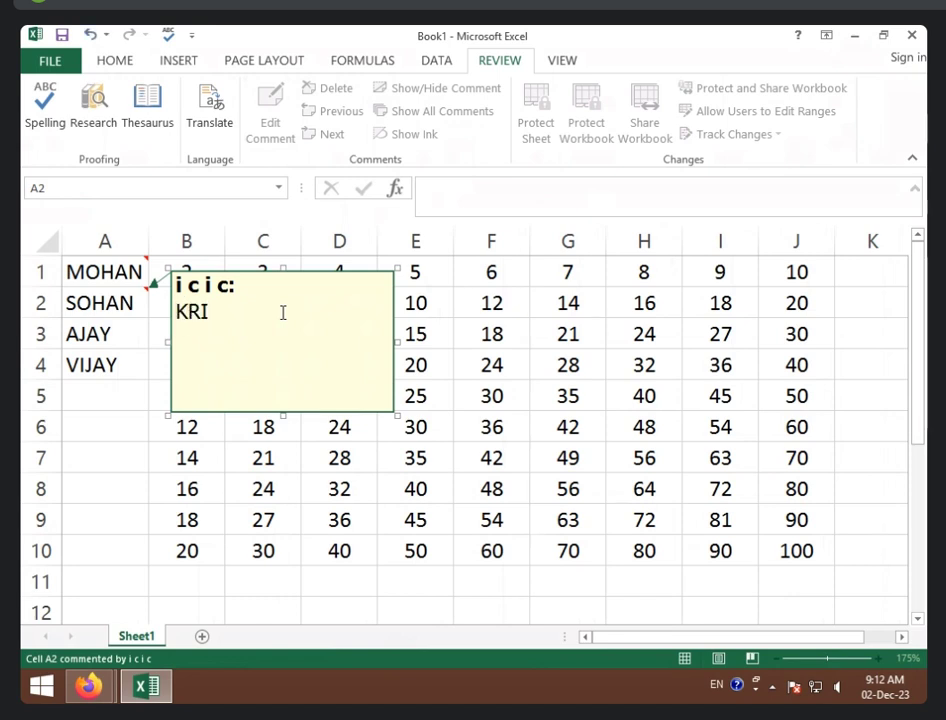
{"action": "type", "text": "SHA"}
{"action": "key", "text": "BackSpace"}
{"action": "type", "text": "NA COLONY"}
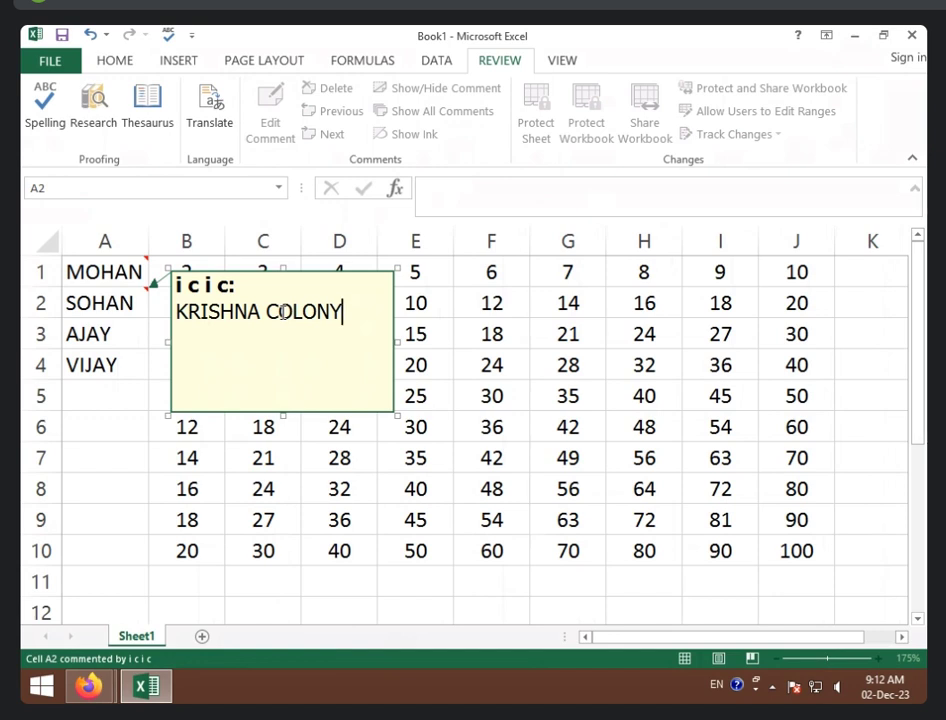
{"action": "type", "text": "Y"}
{"action": "key", "text": "Return"}
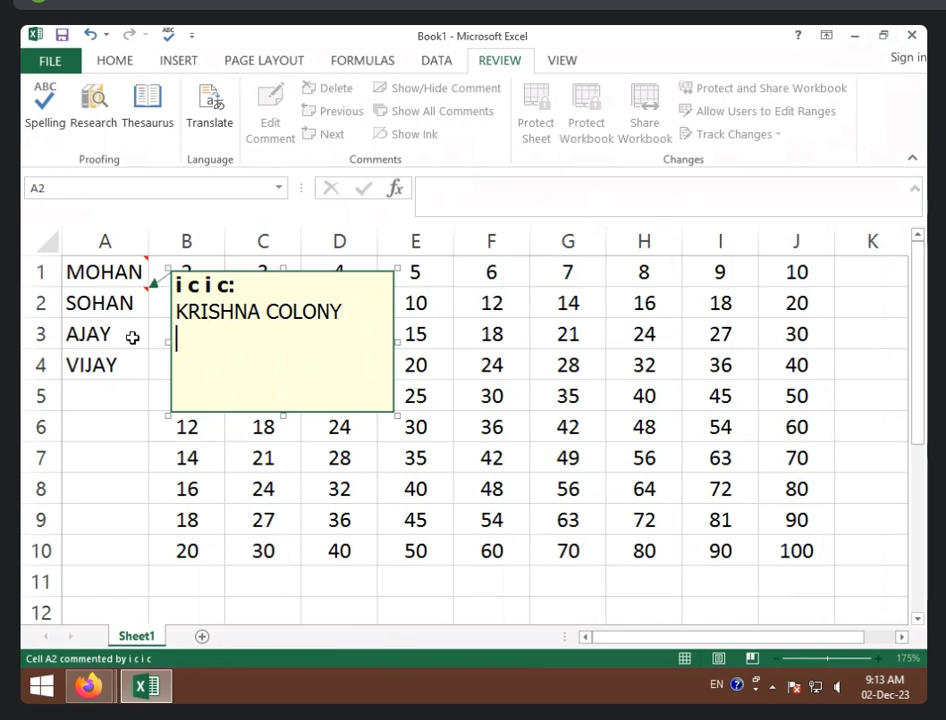
{"action": "left_click", "coordinate": [132, 338]}
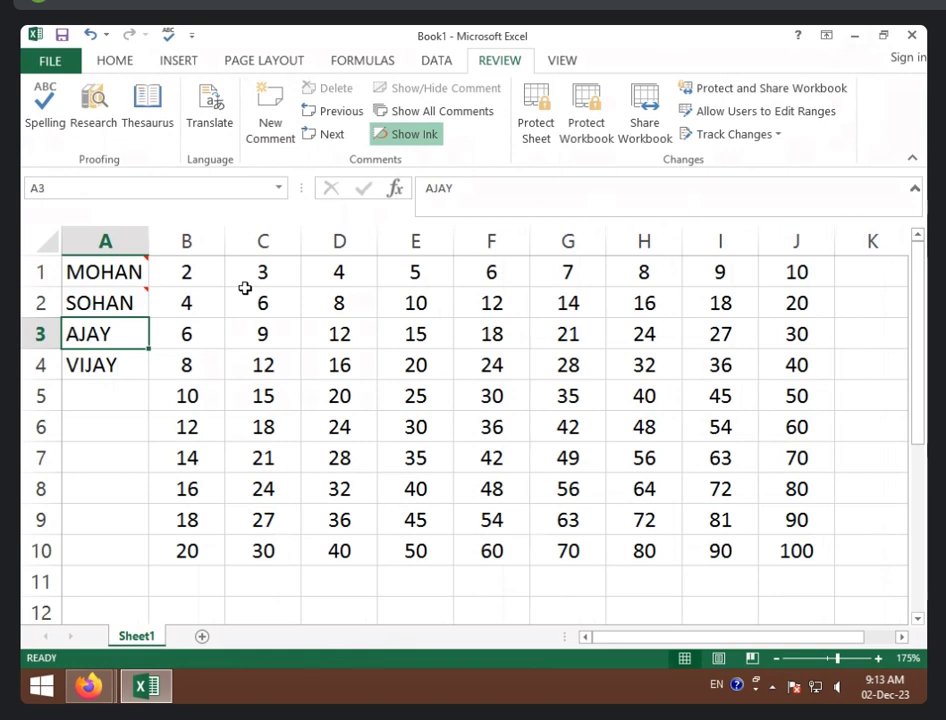
{"action": "mouse_move", "coordinate": [95, 272]}
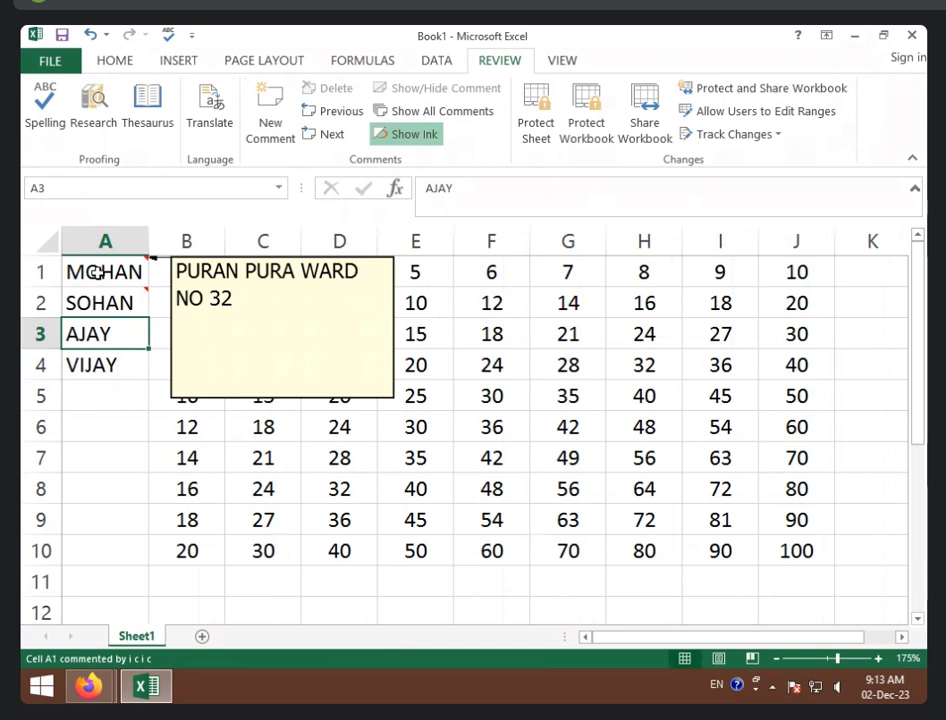
{"action": "left_click", "coordinate": [95, 272]}
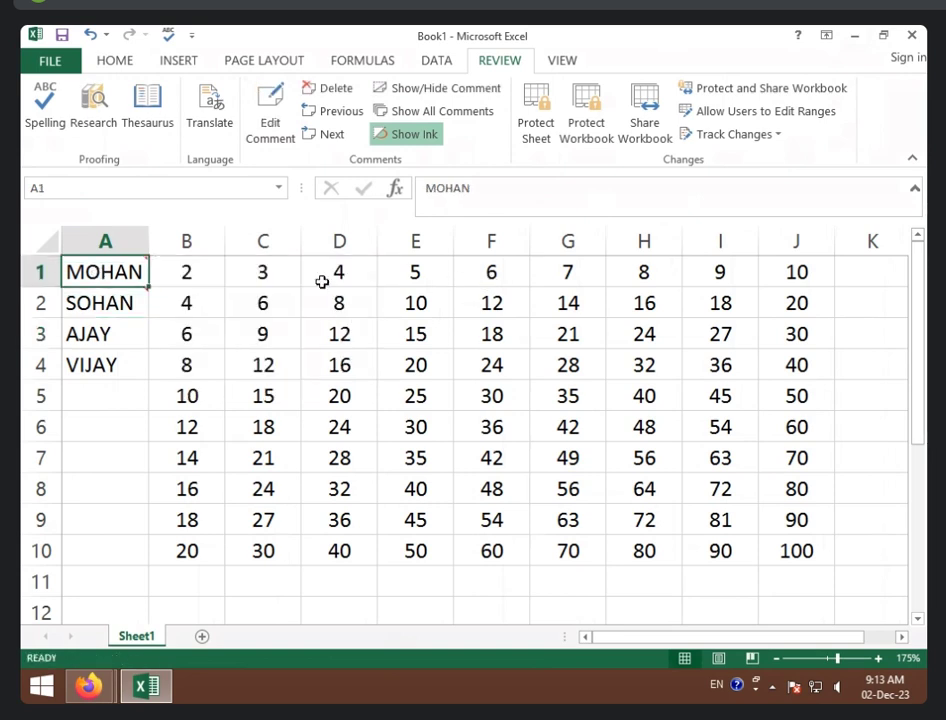
{"action": "left_click", "coordinate": [508, 363]}
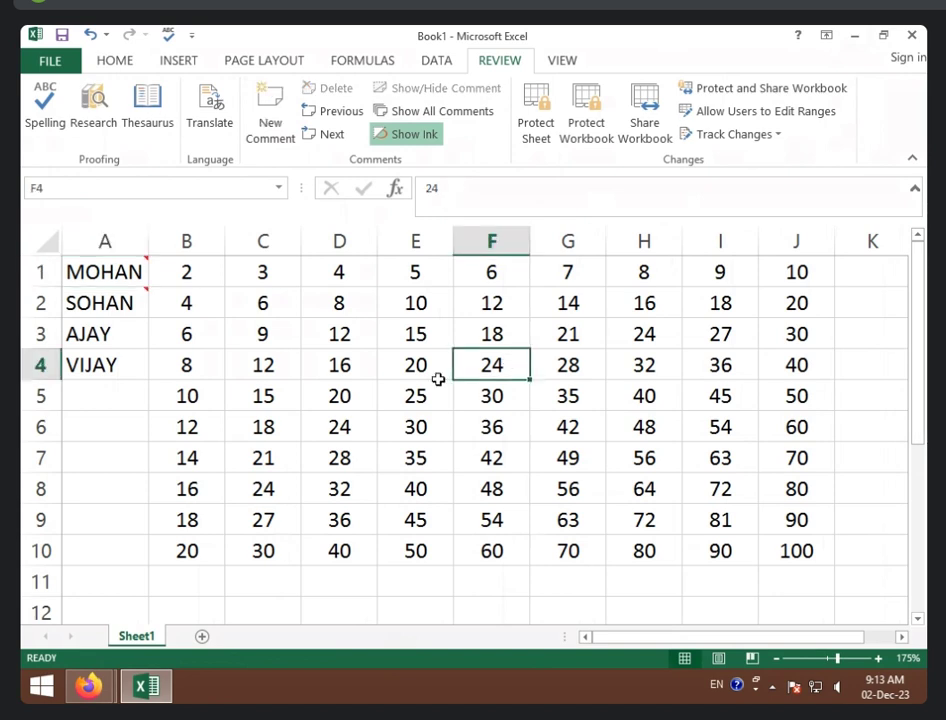
{"action": "mouse_move", "coordinate": [112, 279]}
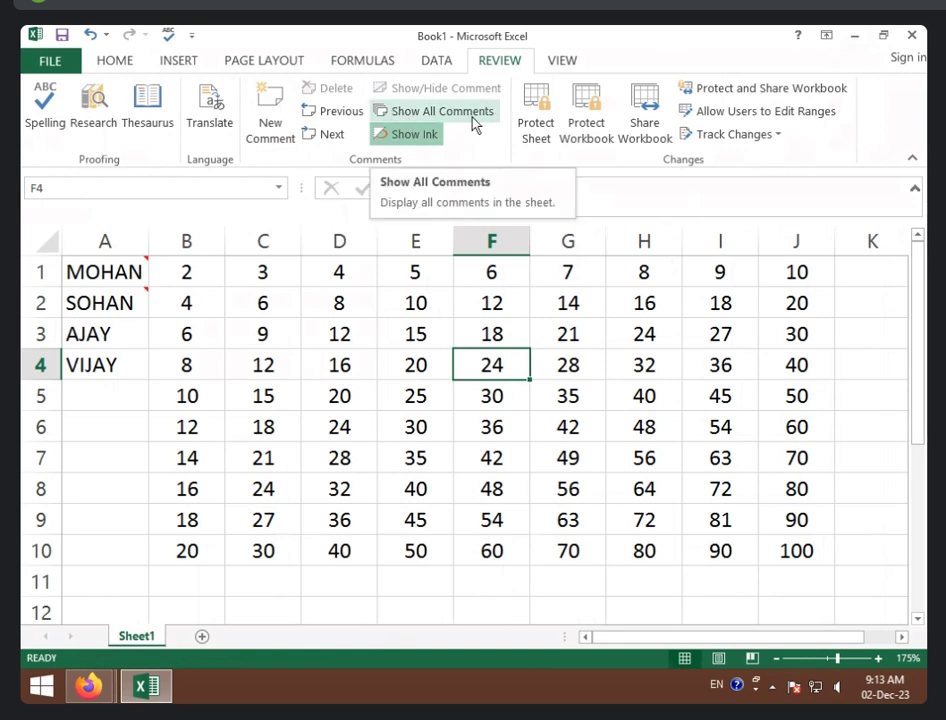
{"action": "left_click", "coordinate": [474, 124]}
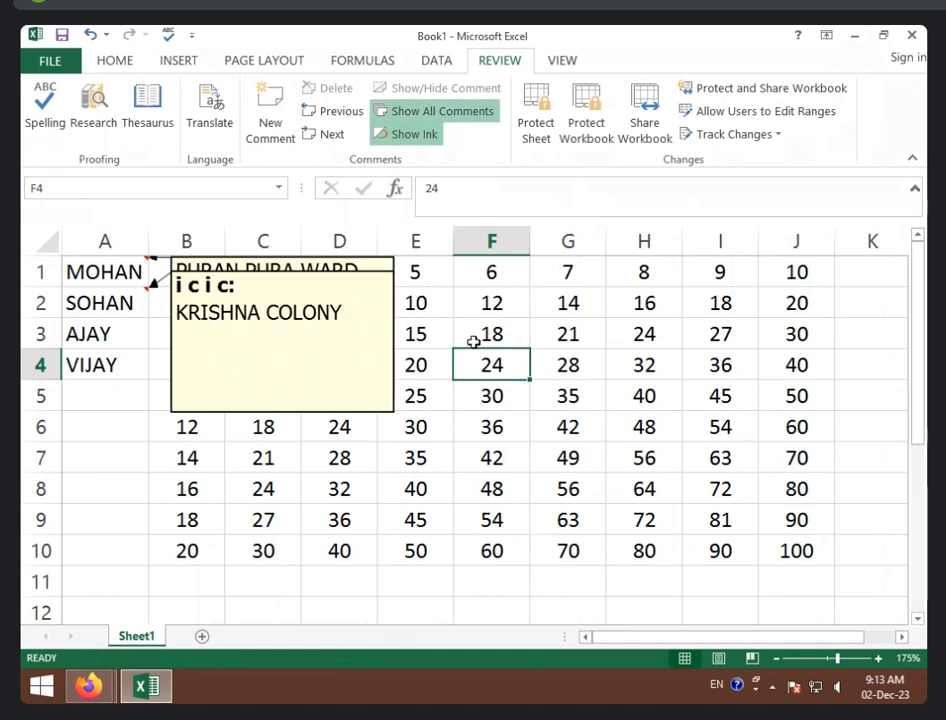
{"action": "left_click", "coordinate": [365, 265]}
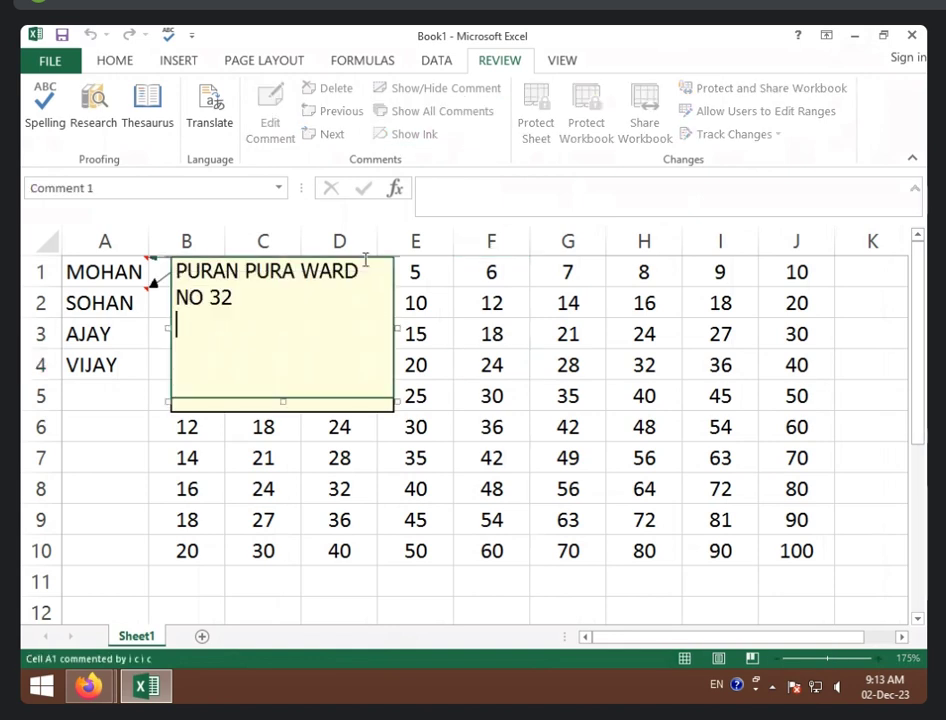
{"action": "left_click", "coordinate": [346, 405]}
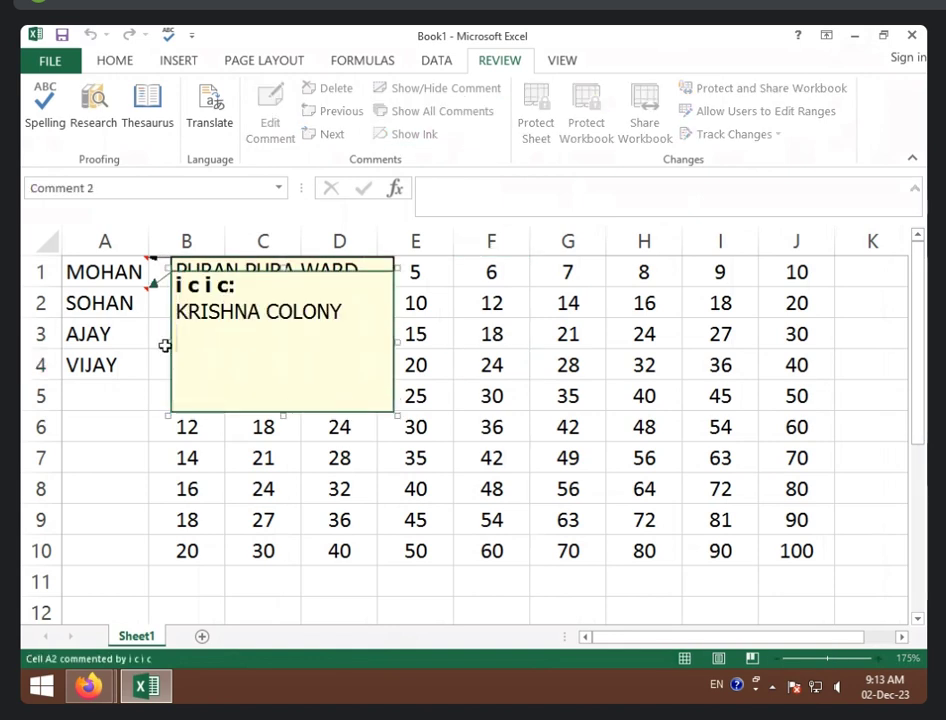
{"action": "left_click", "coordinate": [110, 270]}
{"action": "left_click", "coordinate": [118, 302]}
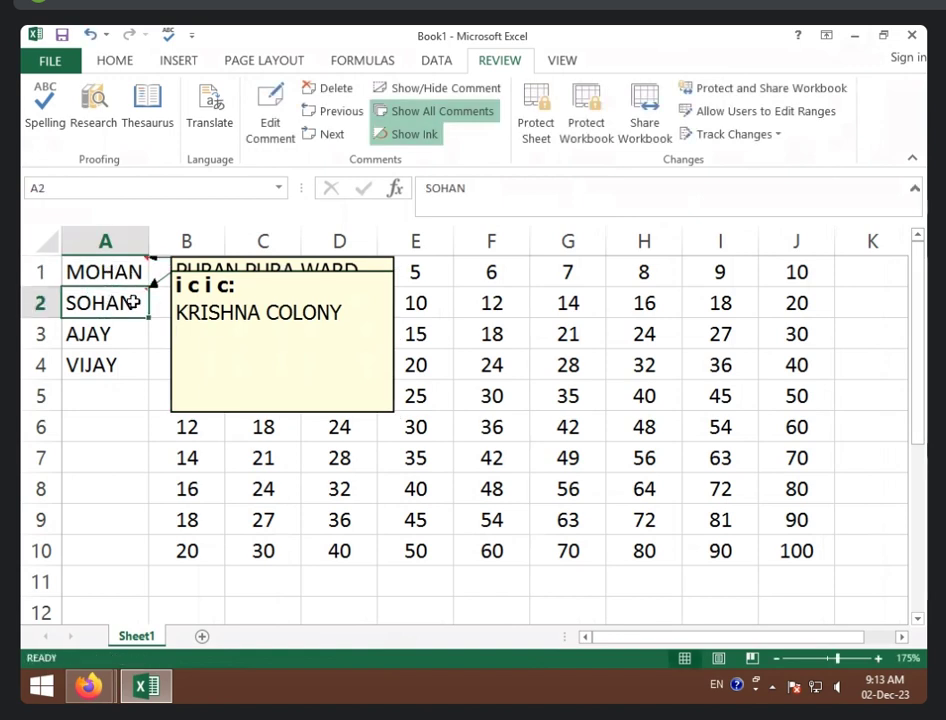
{"action": "left_click", "coordinate": [378, 265]}
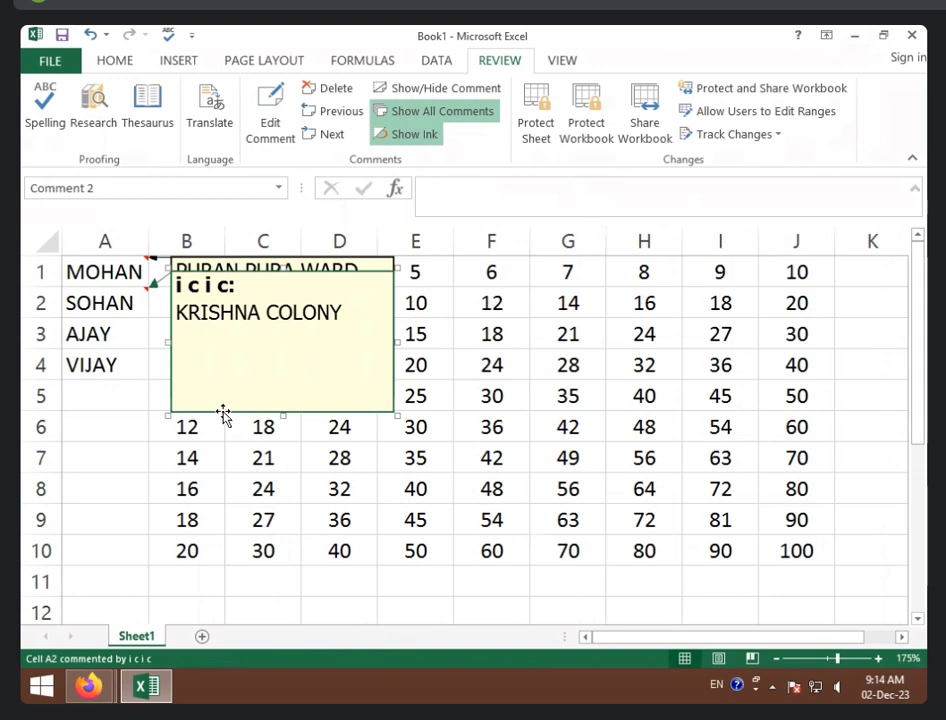
{"action": "left_click", "coordinate": [352, 266]}
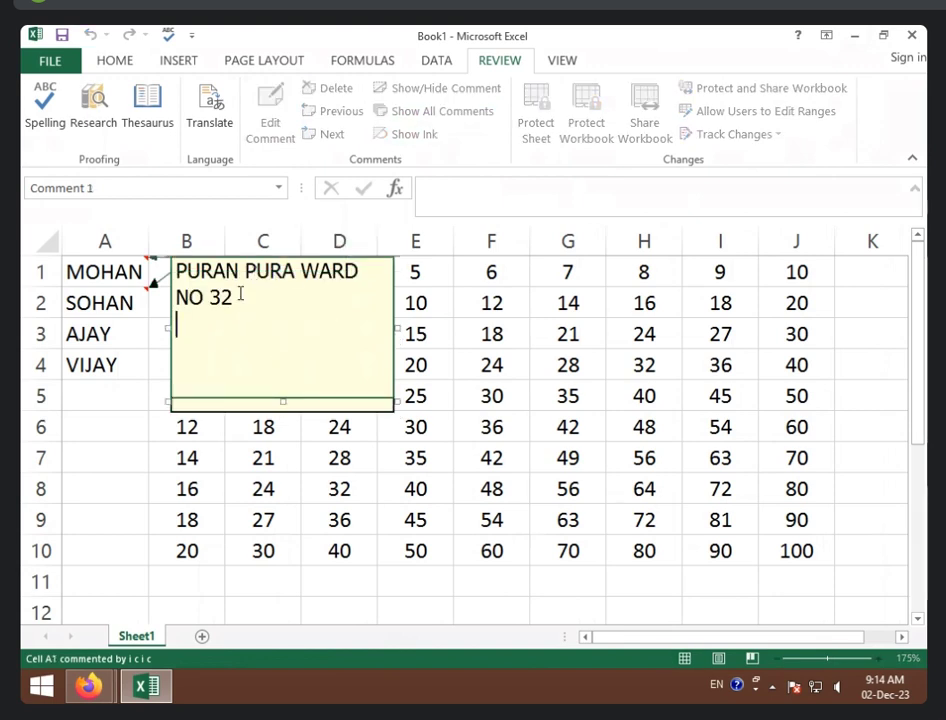
{"action": "left_click", "coordinate": [145, 357]}
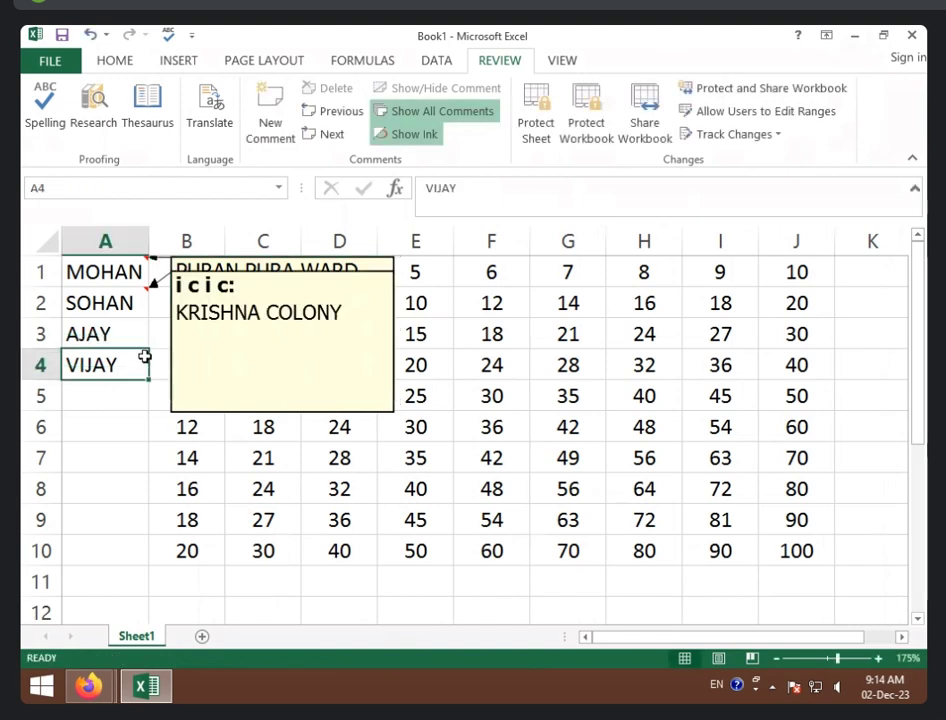
{"action": "left_click", "coordinate": [491, 365]}
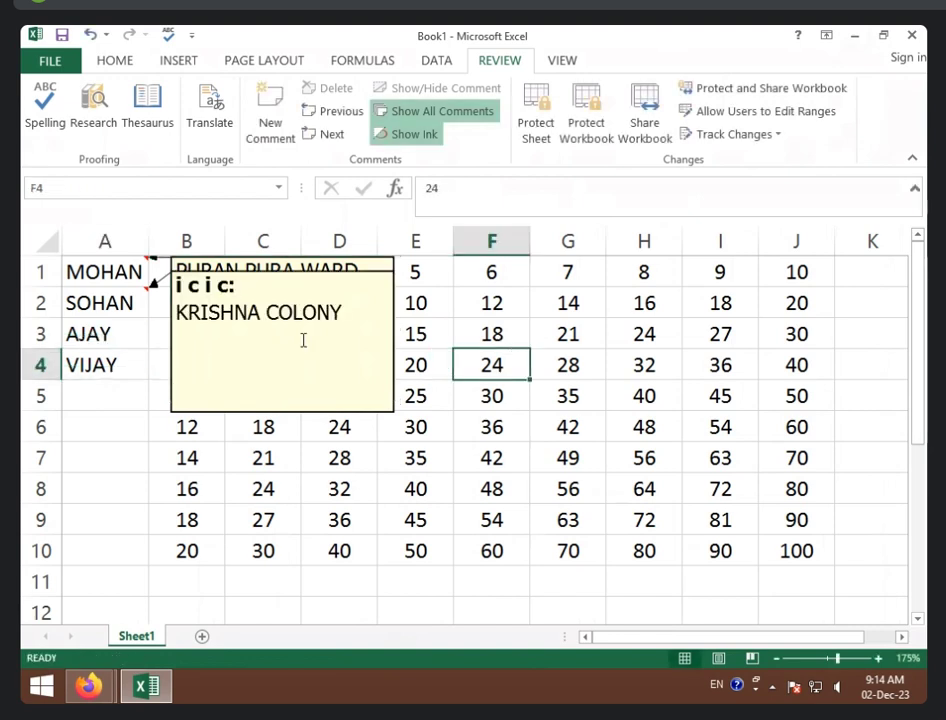
{"action": "left_click", "coordinate": [447, 114]}
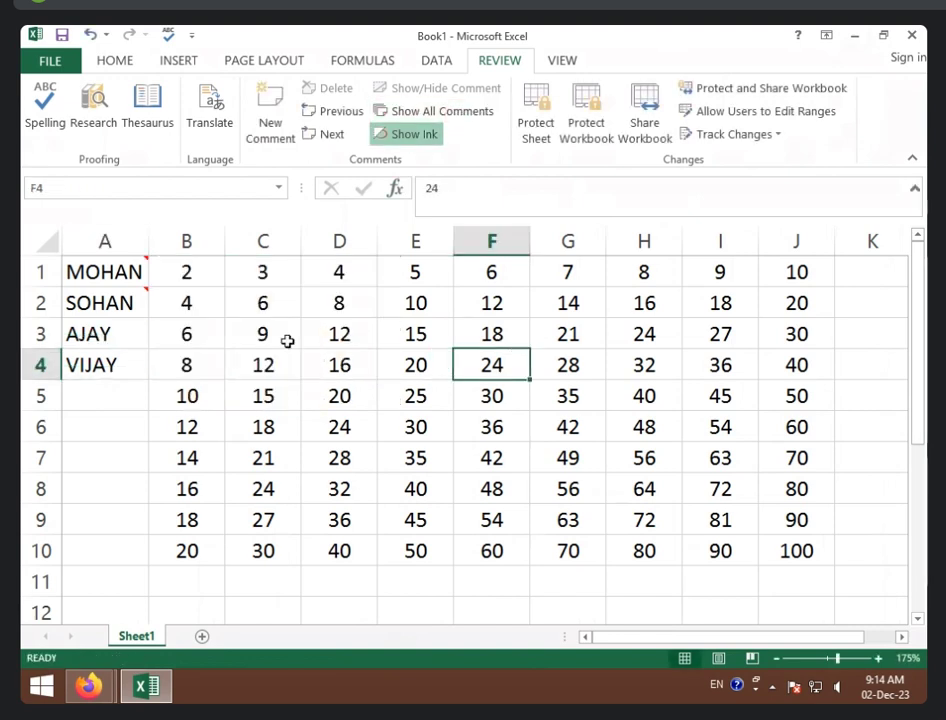
Step through the comments with Previous and Next to reach cell A2's comment
{"action": "left_click", "coordinate": [331, 111]}
{"action": "left_click", "coordinate": [336, 136]}
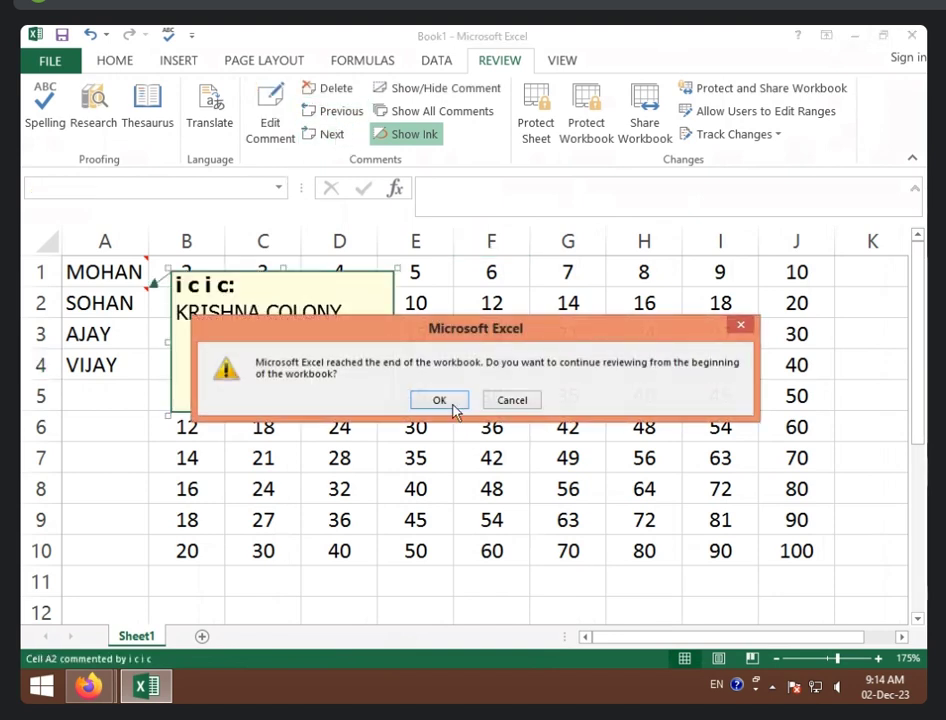
{"action": "left_click", "coordinate": [450, 402]}
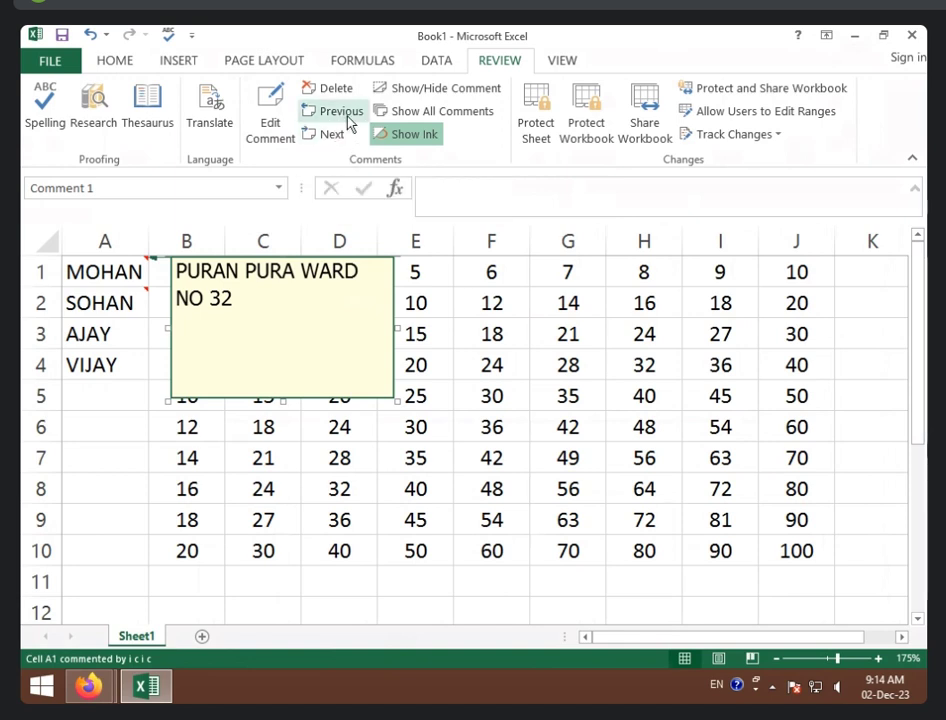
{"action": "left_click", "coordinate": [334, 134]}
{"action": "left_click", "coordinate": [337, 92]}
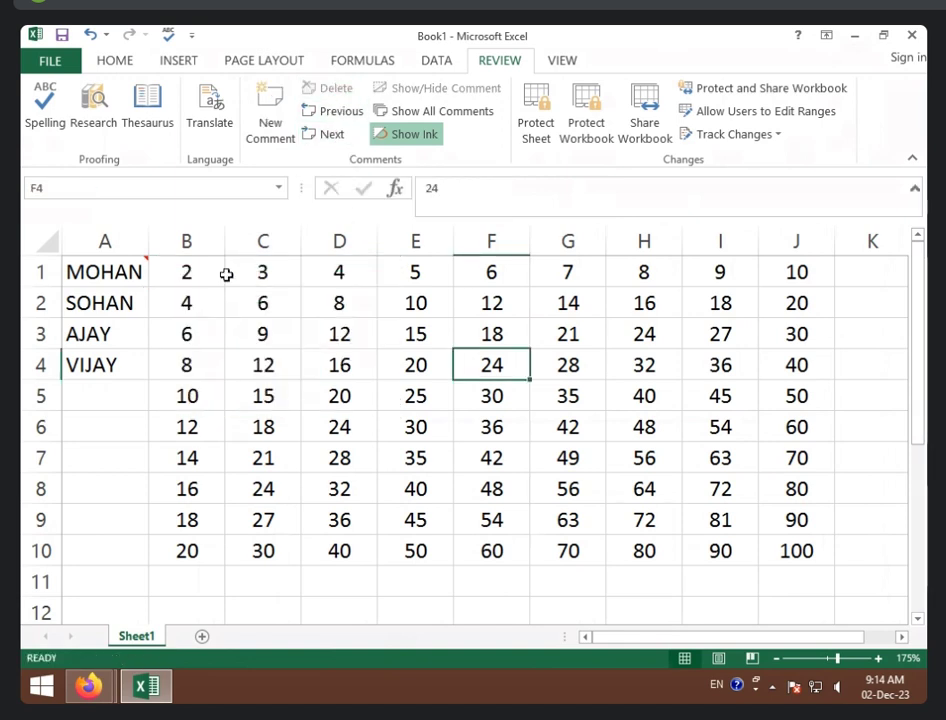
Delete A2's comment, undoing the accidental deletion of A1's comment with Ctrl+Z
{"action": "left_click", "coordinate": [131, 268]}
{"action": "left_click", "coordinate": [326, 90]}
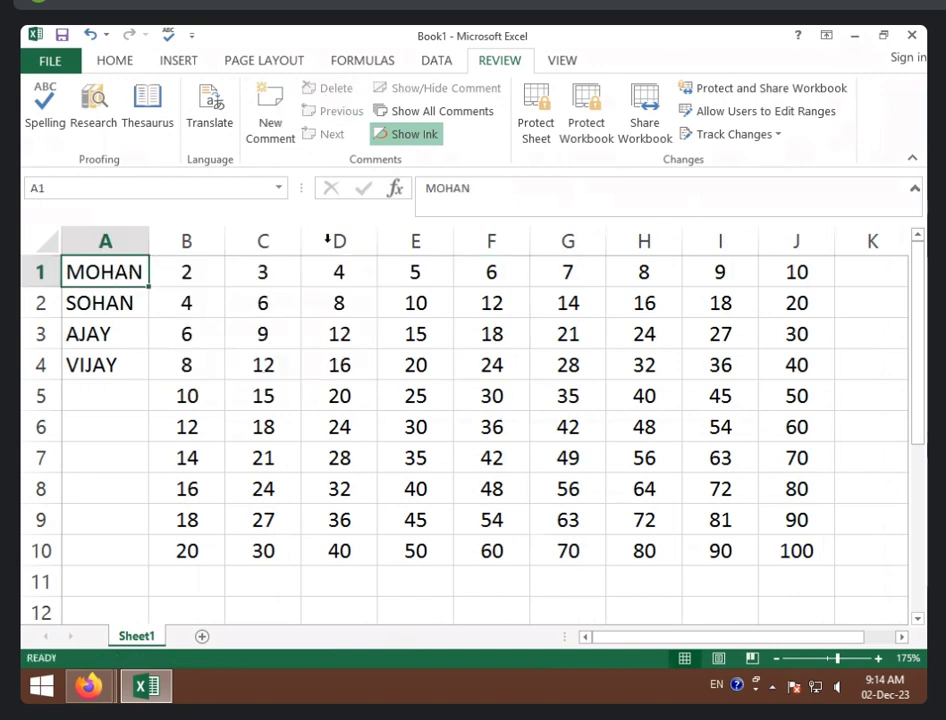
{"action": "left_click", "coordinate": [330, 300]}
{"action": "left_click", "coordinate": [137, 270]}
{"action": "key", "text": "ctrl+z"}
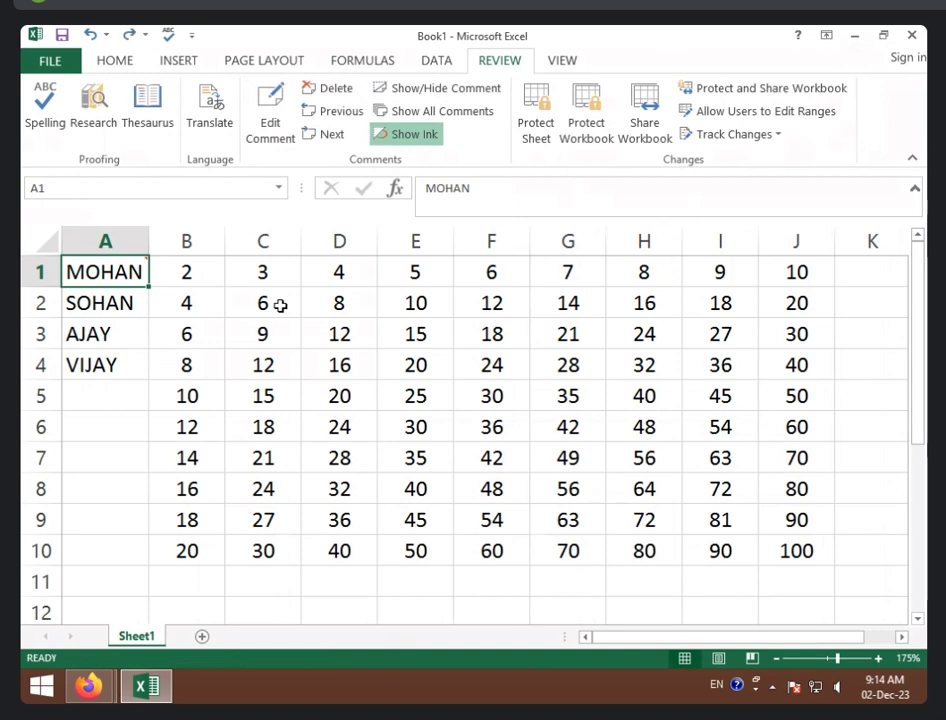
{"action": "left_click", "coordinate": [304, 358]}
{"action": "left_click", "coordinate": [131, 272]}
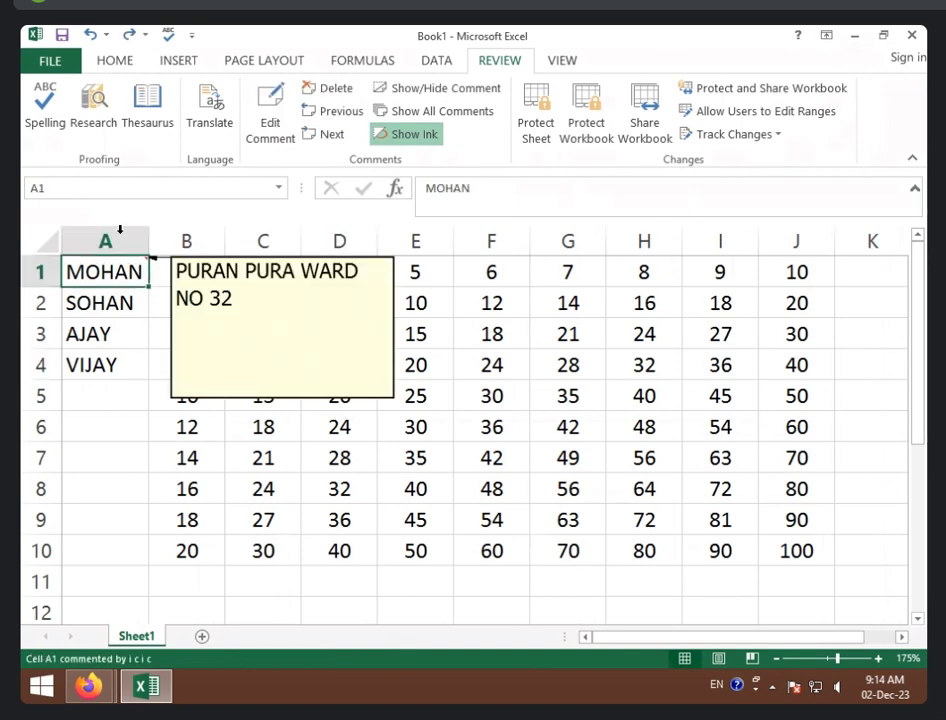
Open A1's comment for editing, then set it to stay shown on the sheet
{"action": "left_click", "coordinate": [280, 145]}
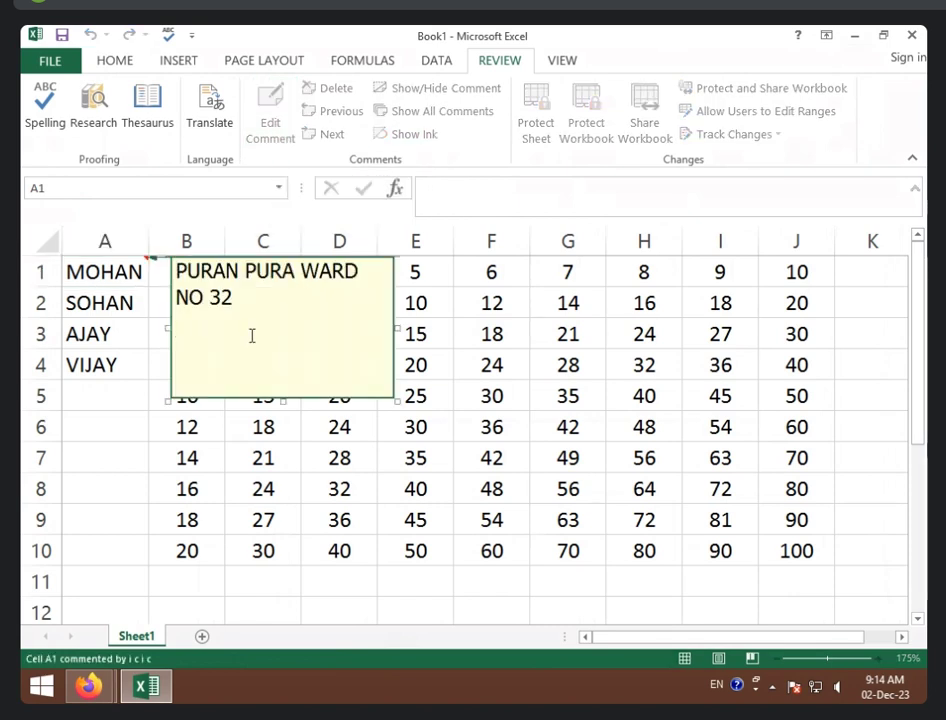
{"action": "key", "text": "Return"}
{"action": "left_click", "coordinate": [145, 270]}
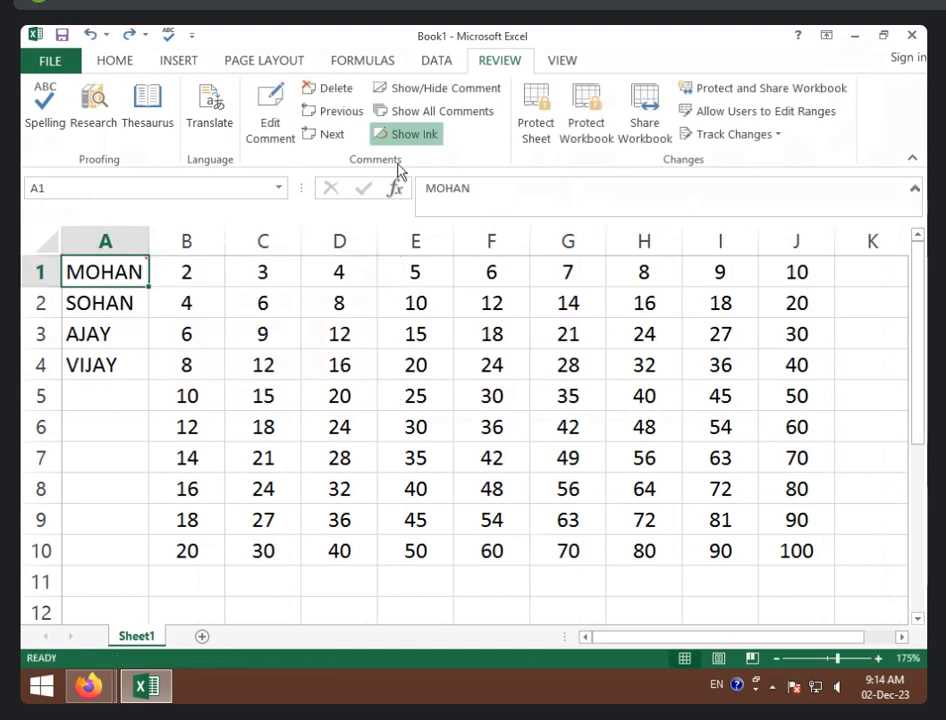
{"action": "left_click", "coordinate": [466, 91]}
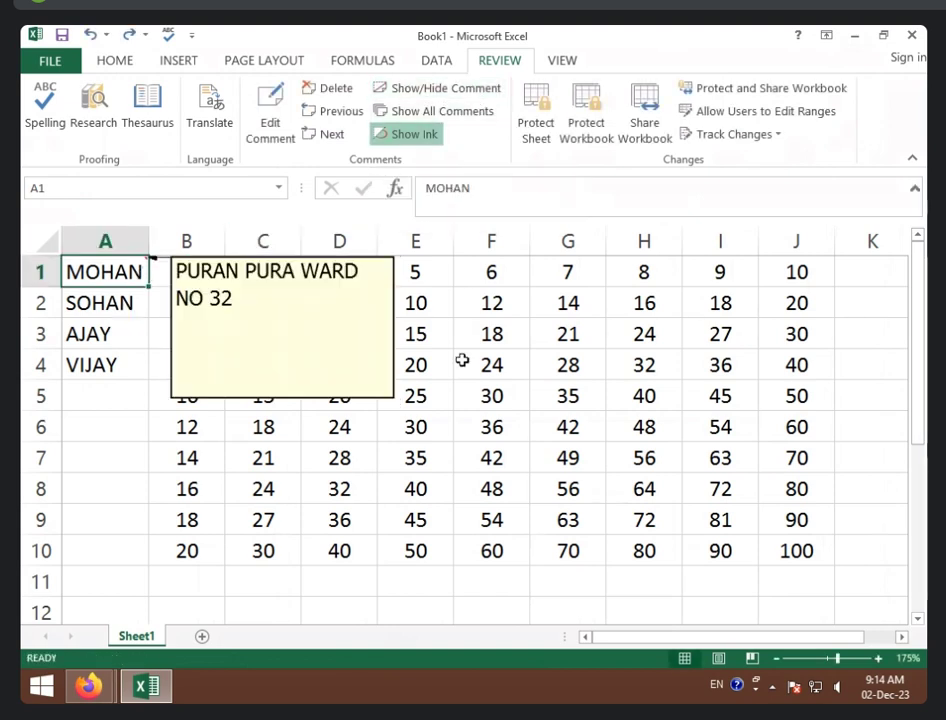
{"action": "left_click", "coordinate": [500, 396]}
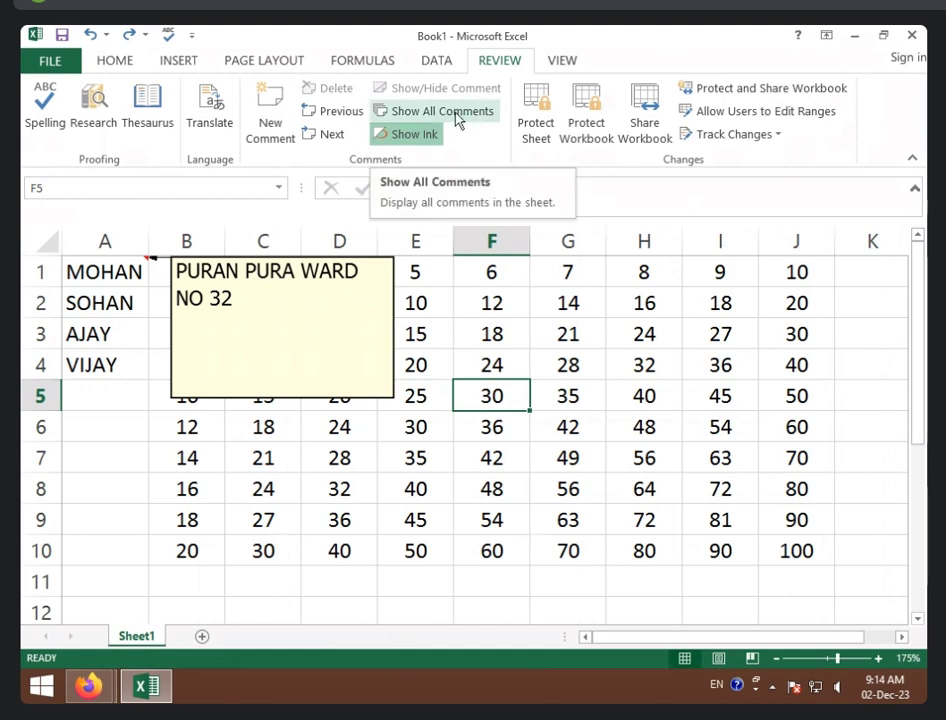
Toggle Show/Hide Comment for A1 and Show Ink off and on again
{"action": "left_click", "coordinate": [140, 272]}
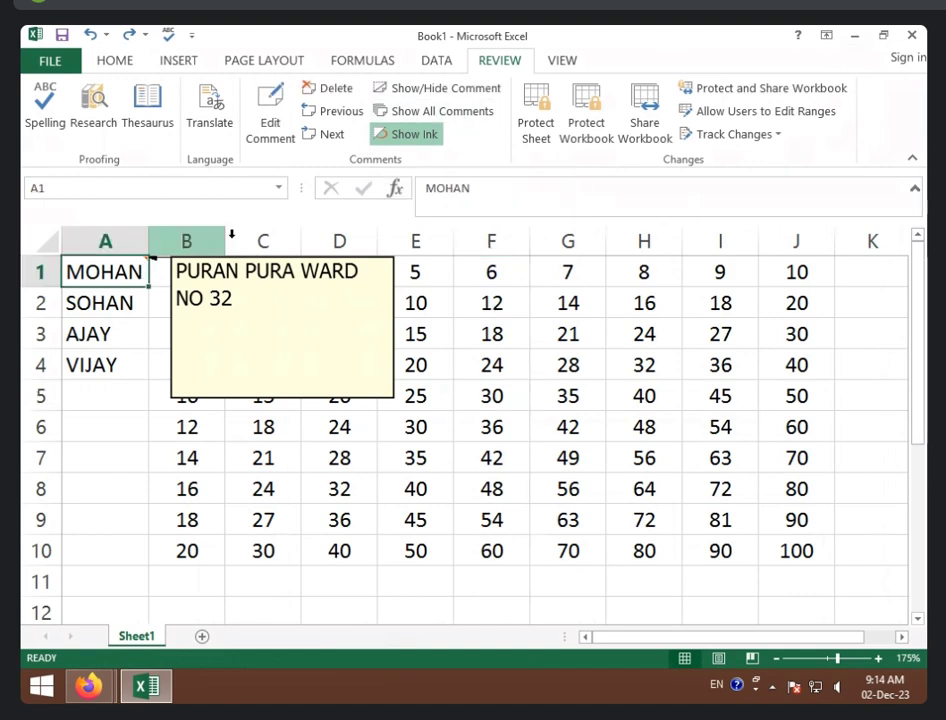
{"action": "left_click", "coordinate": [479, 97]}
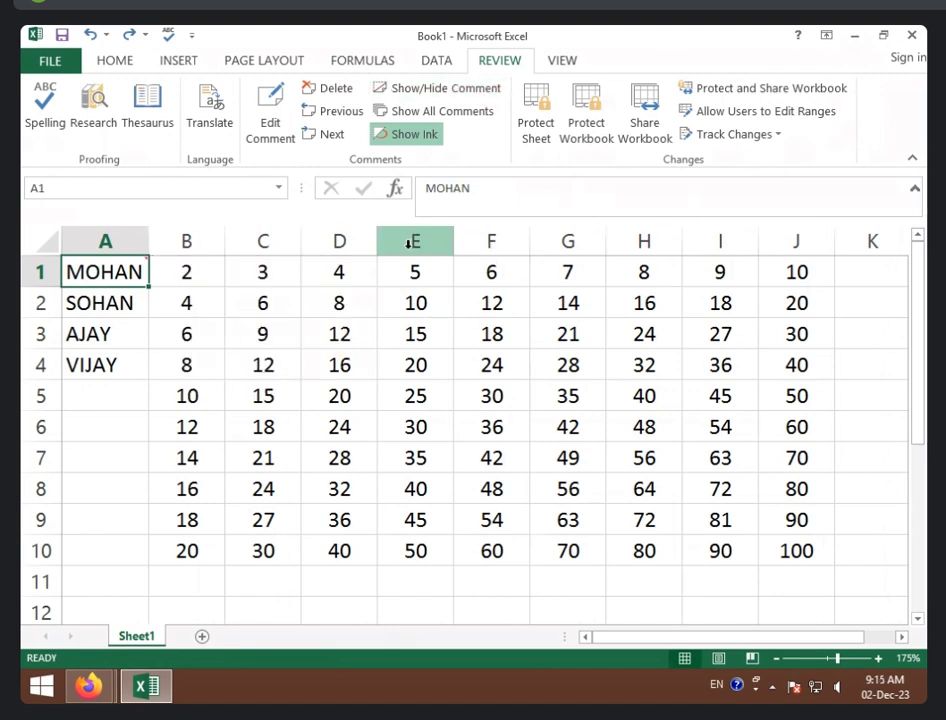
{"action": "left_click", "coordinate": [428, 134]}
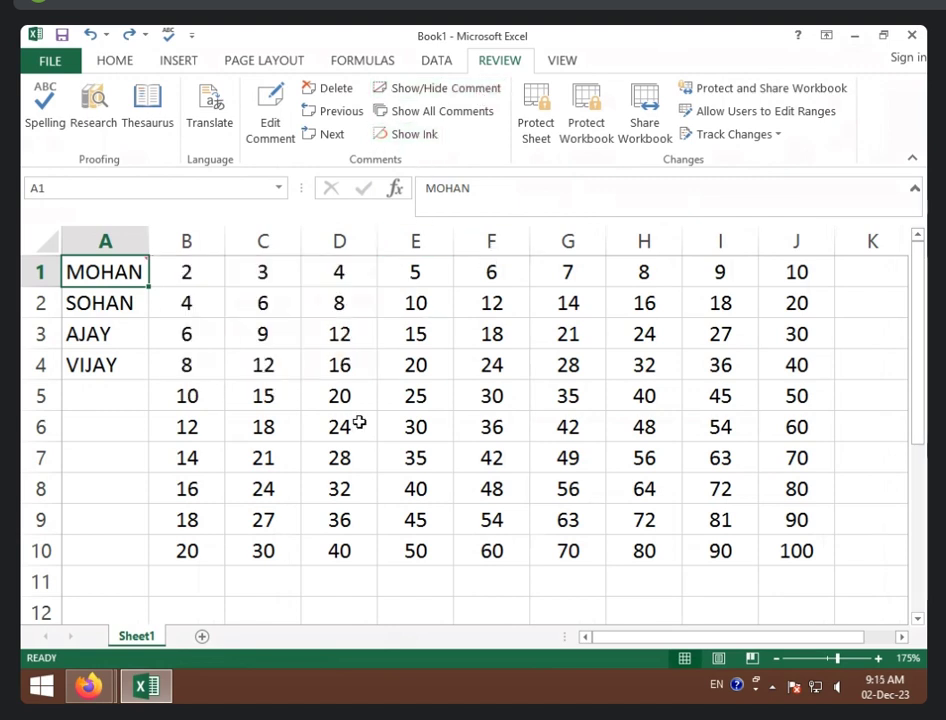
{"action": "left_click", "coordinate": [263, 303]}
{"action": "left_click", "coordinate": [152, 276]}
{"action": "left_click", "coordinate": [145, 274]}
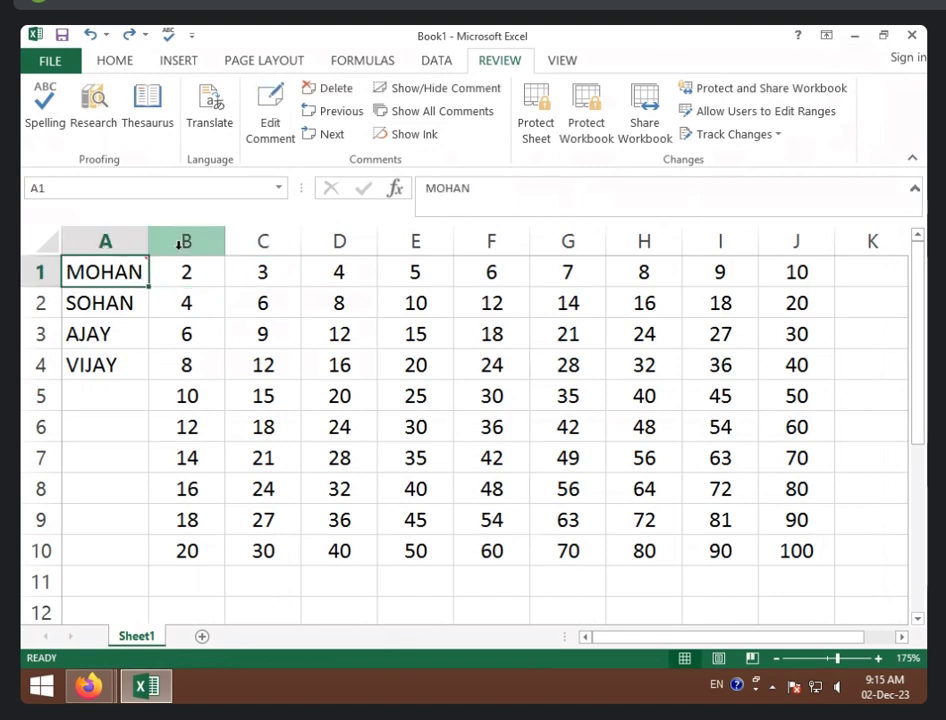
{"action": "left_click", "coordinate": [432, 89]}
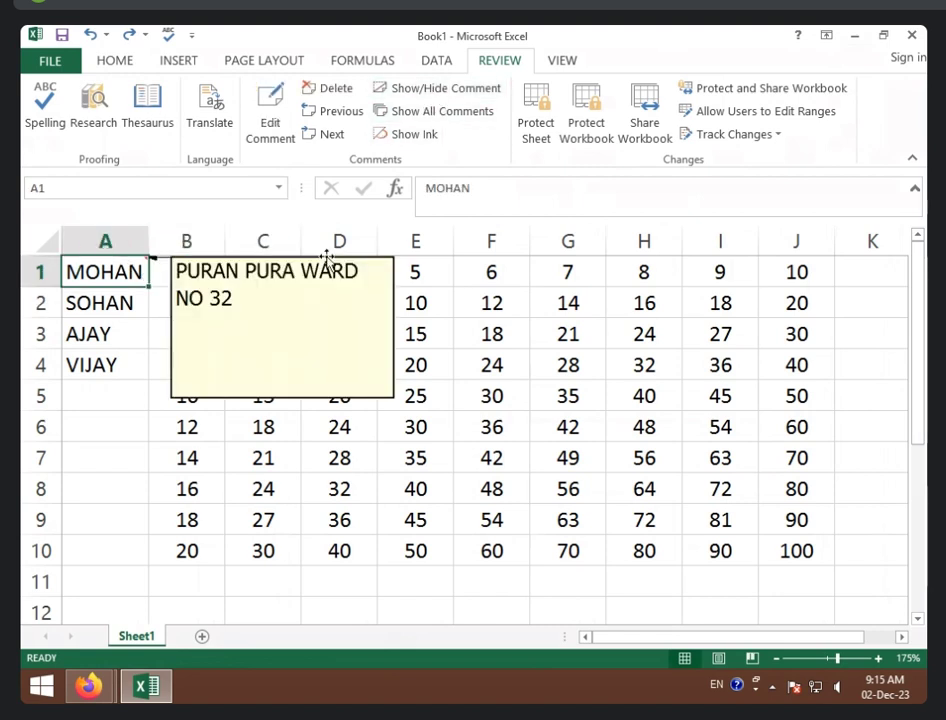
{"action": "left_click", "coordinate": [414, 136]}
{"action": "left_click", "coordinate": [458, 338]}
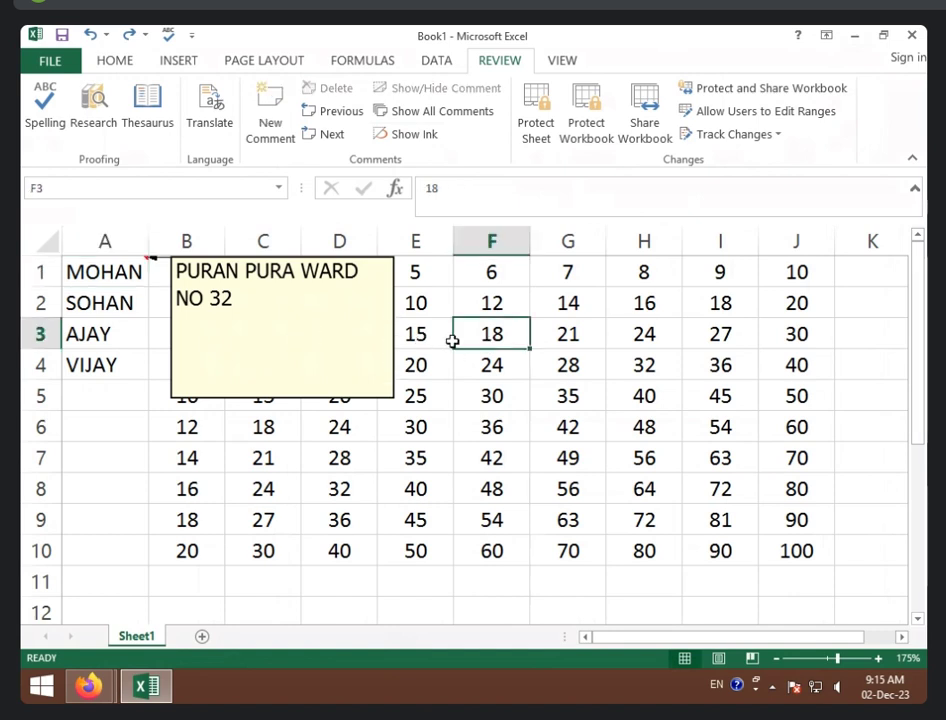
Delete the comment from cell A1
{"action": "left_click", "coordinate": [335, 285]}
{"action": "key", "text": "Escape"}
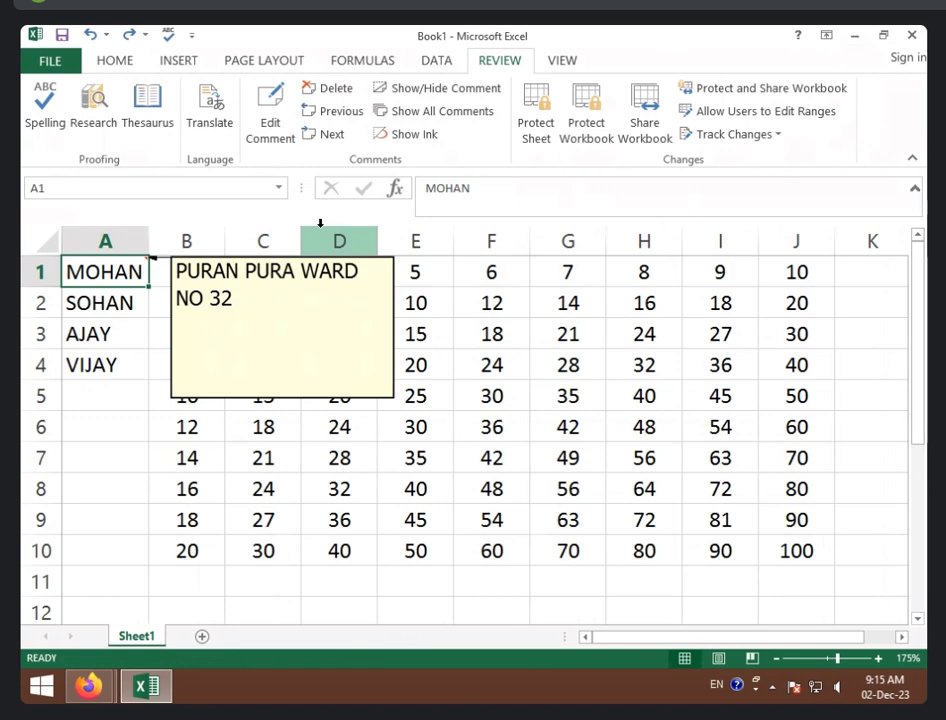
{"action": "left_click", "coordinate": [333, 90]}
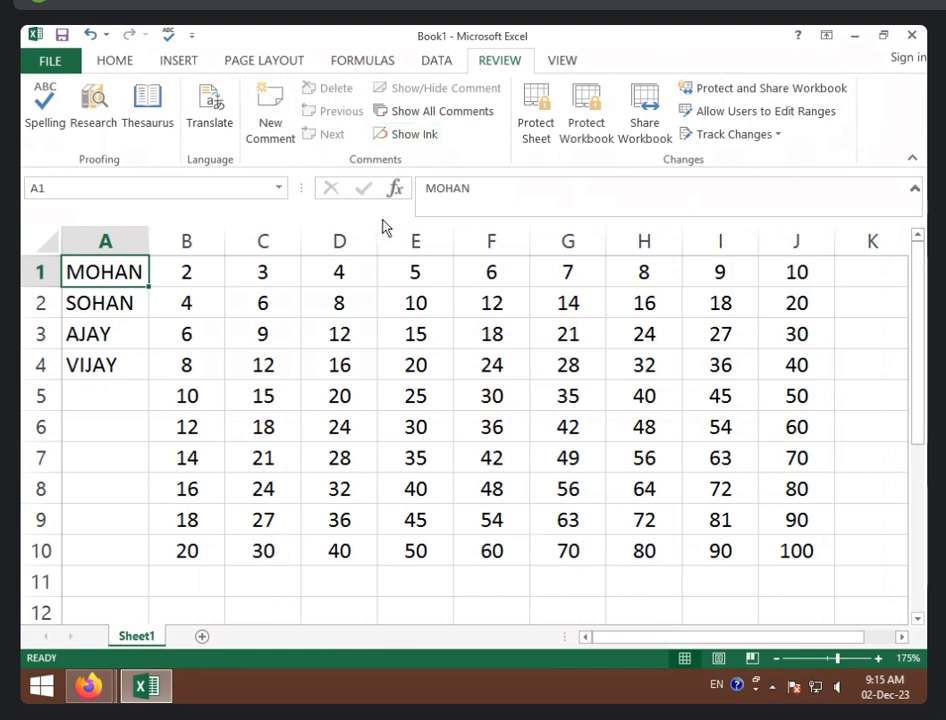
{"action": "left_click", "coordinate": [592, 302]}
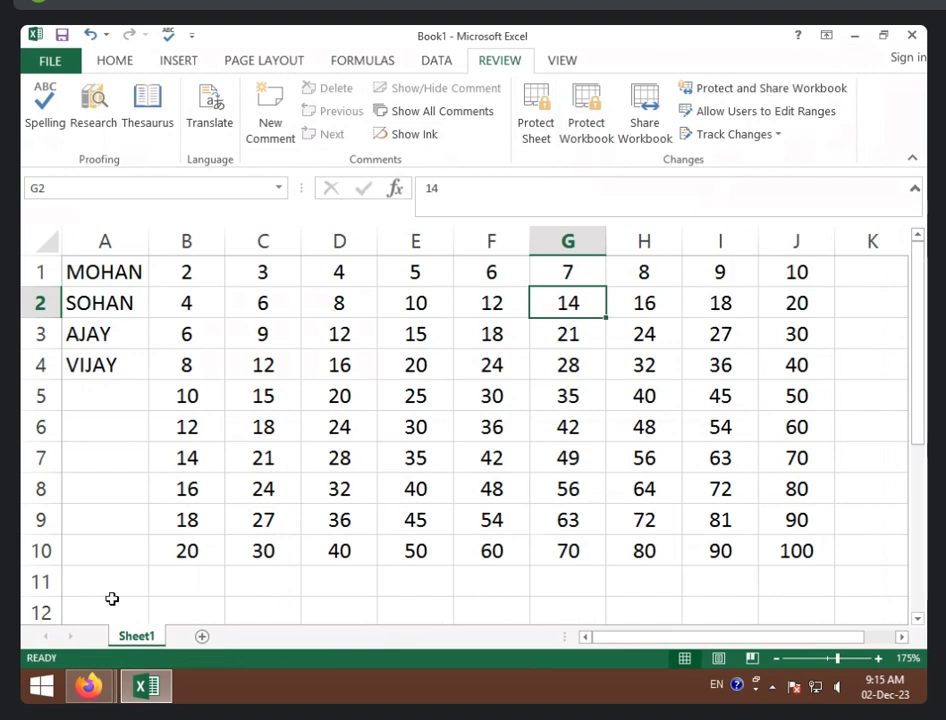
{"action": "right_click", "coordinate": [155, 640]}
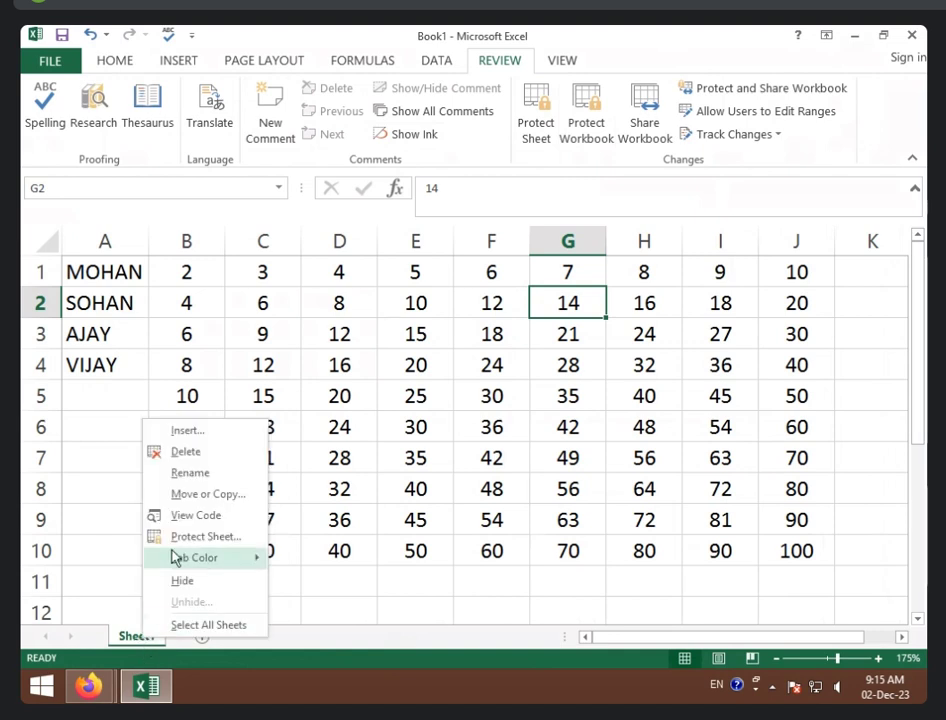
{"action": "mouse_move", "coordinate": [200, 557]}
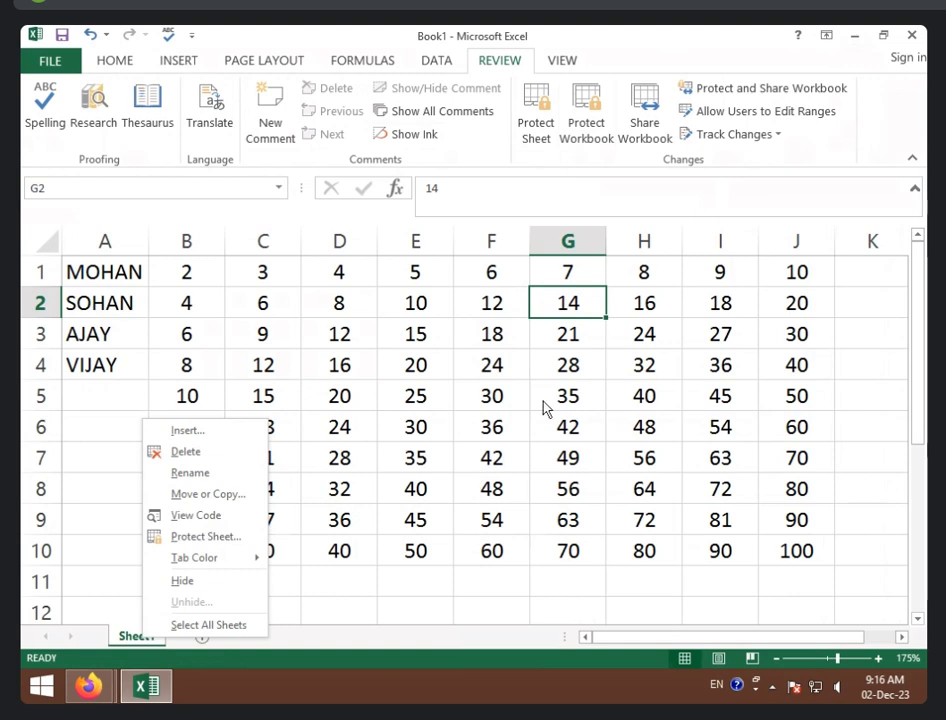
{"action": "key", "text": "Escape"}
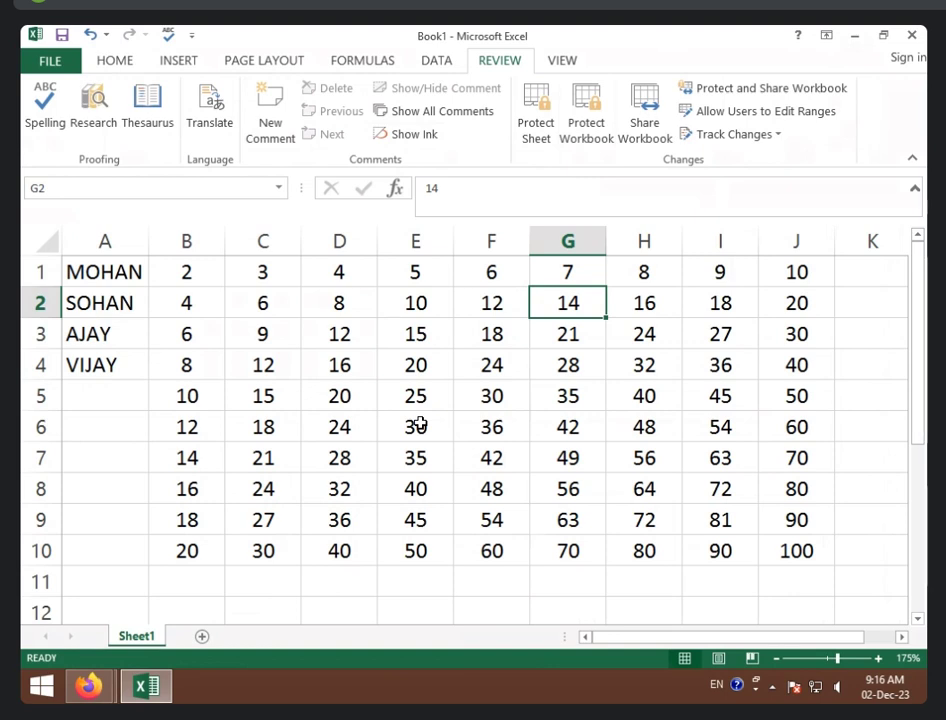
Protect Sheet1 with a password, re-entering the password to confirm it
{"action": "left_click", "coordinate": [529, 148]}
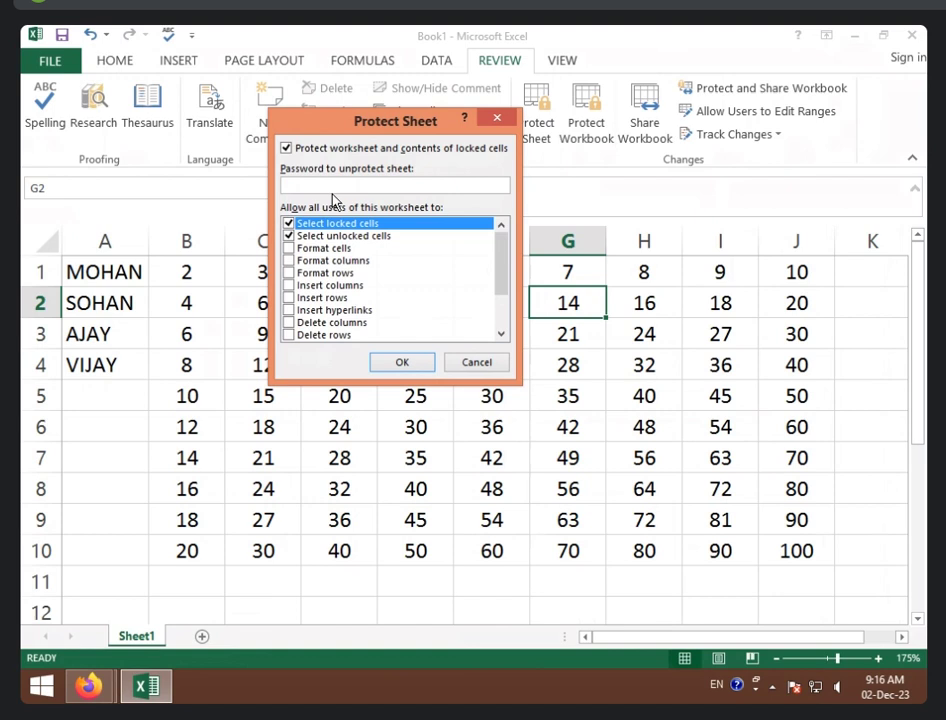
{"action": "left_click_drag", "start_coordinate": [382, 126], "coordinate": [385, 175]}
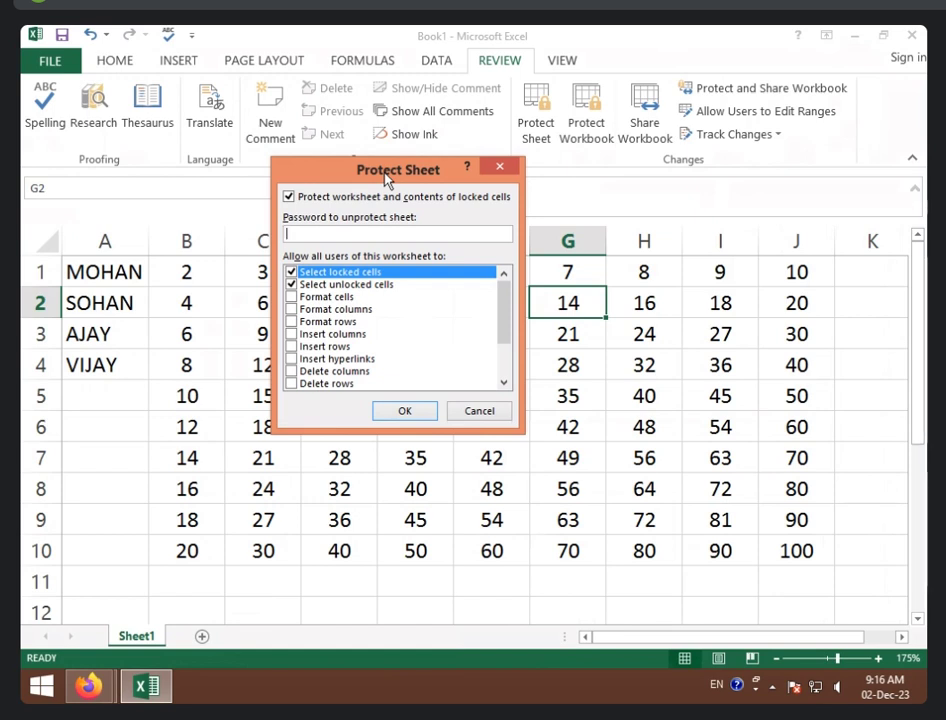
{"action": "left_click", "coordinate": [386, 231]}
{"action": "type", "text": "4"}
{"action": "left_click", "coordinate": [400, 412]}
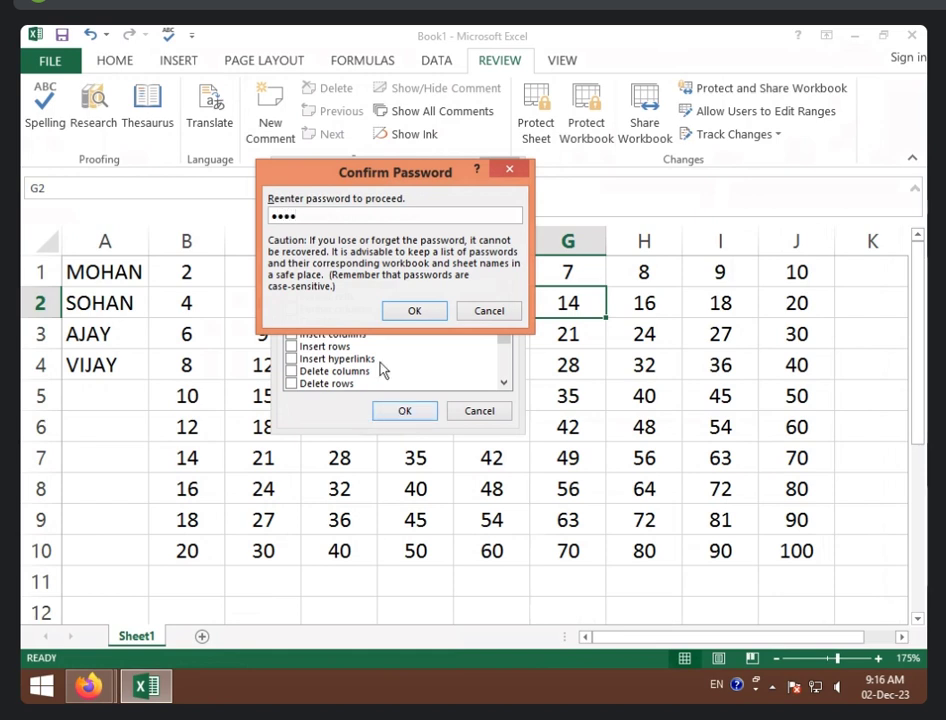
{"action": "left_click", "coordinate": [416, 318]}
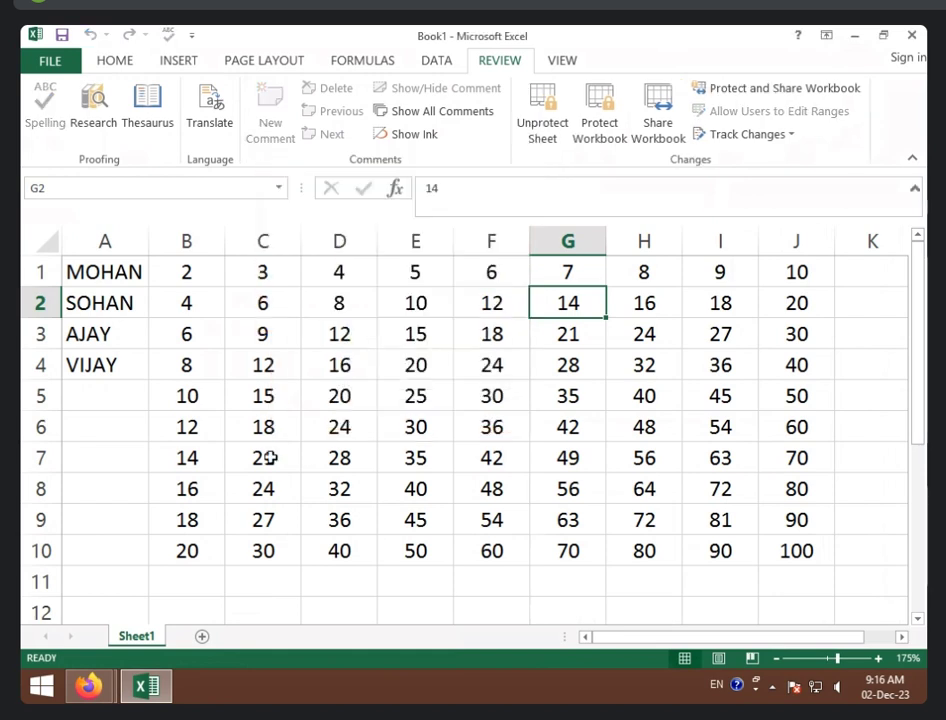
Try editing empty cell A5 to confirm the protection blocks changes
{"action": "left_click", "coordinate": [260, 327]}
{"action": "left_click", "coordinate": [136, 398]}
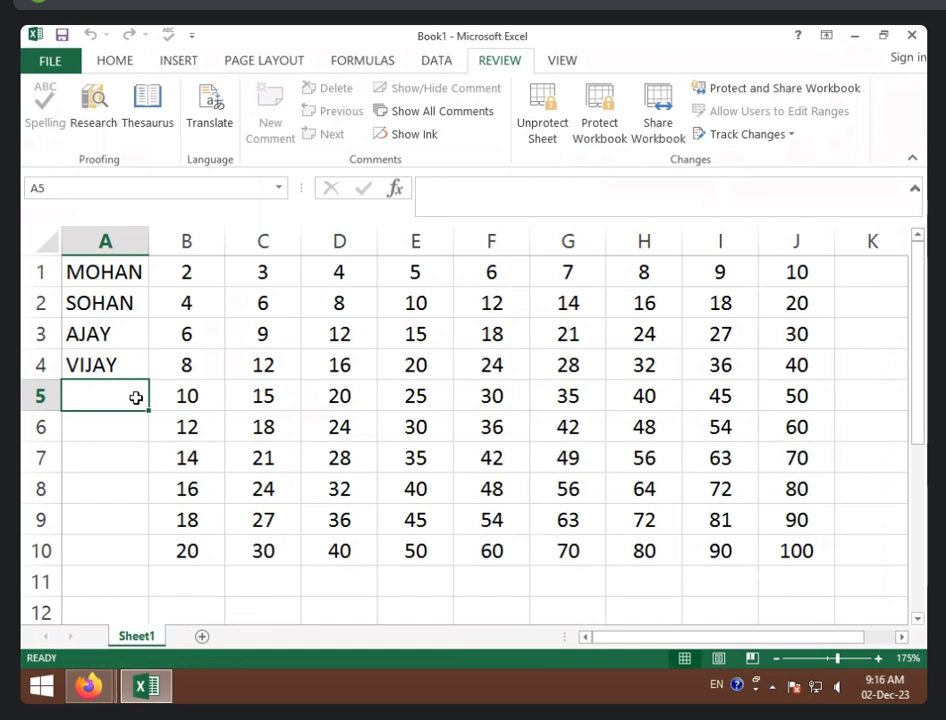
{"action": "double_click", "coordinate": [136, 398]}
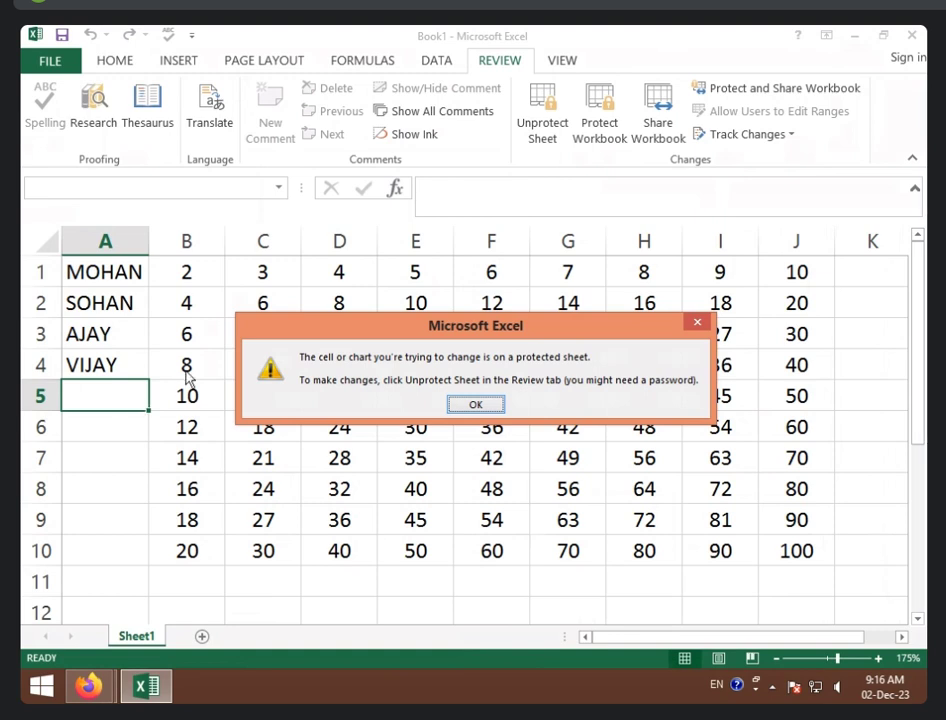
Dismiss the protected-sheet warning, switch to the REVIEW ribbon and select cell F2
{"action": "left_click", "coordinate": [697, 321]}
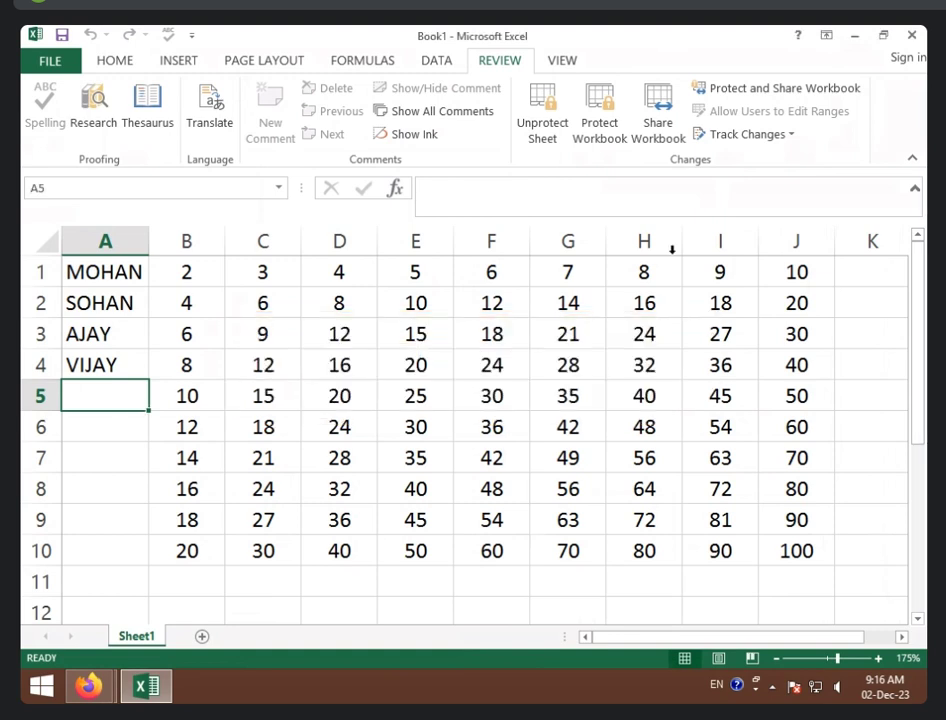
{"action": "left_click", "coordinate": [127, 64]}
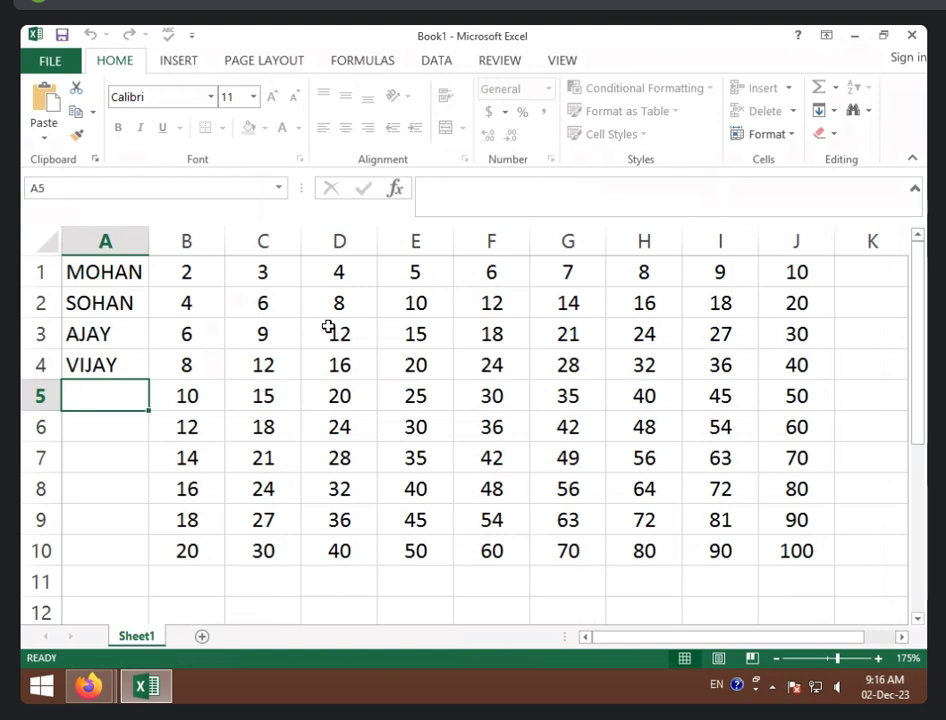
{"action": "left_click", "coordinate": [513, 60]}
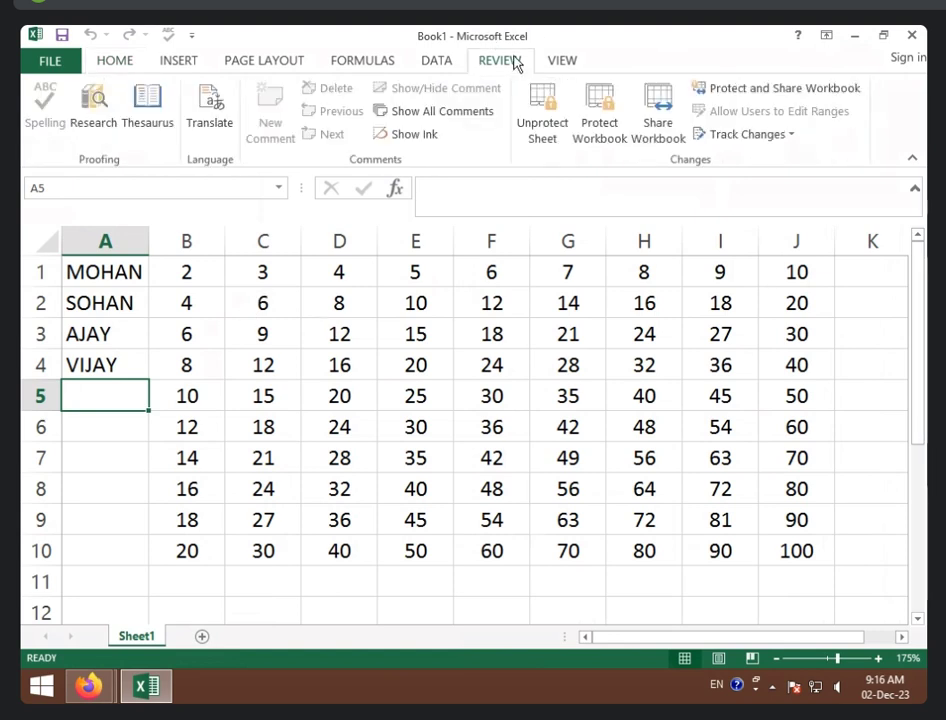
{"action": "left_click", "coordinate": [502, 300]}
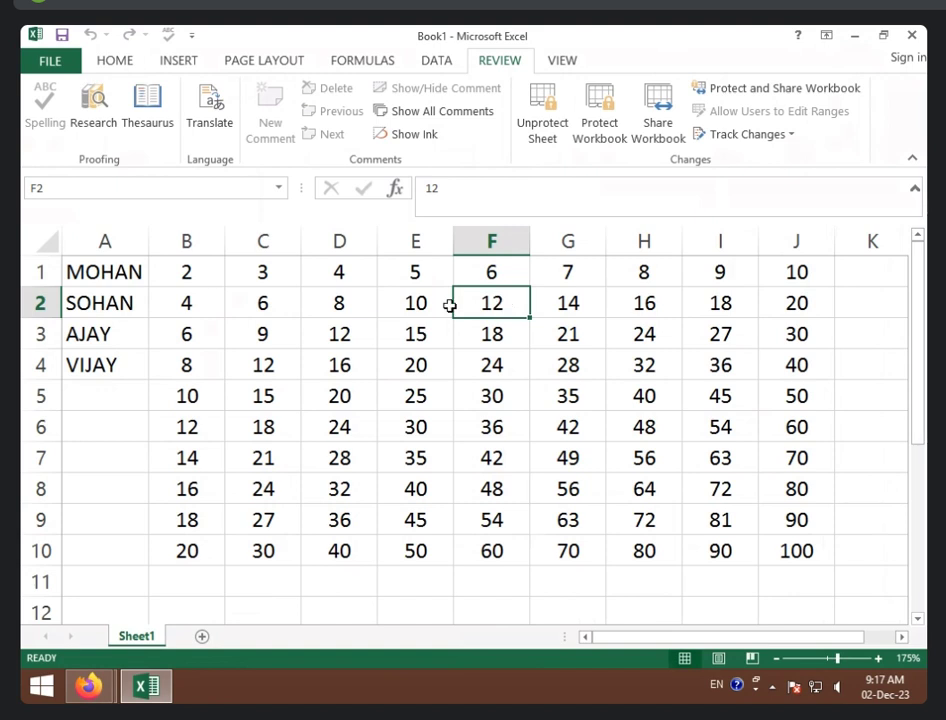
Start inserting a new sheet from the Sheet1 tab menu, then cancel without adding one
{"action": "right_click", "coordinate": [155, 641]}
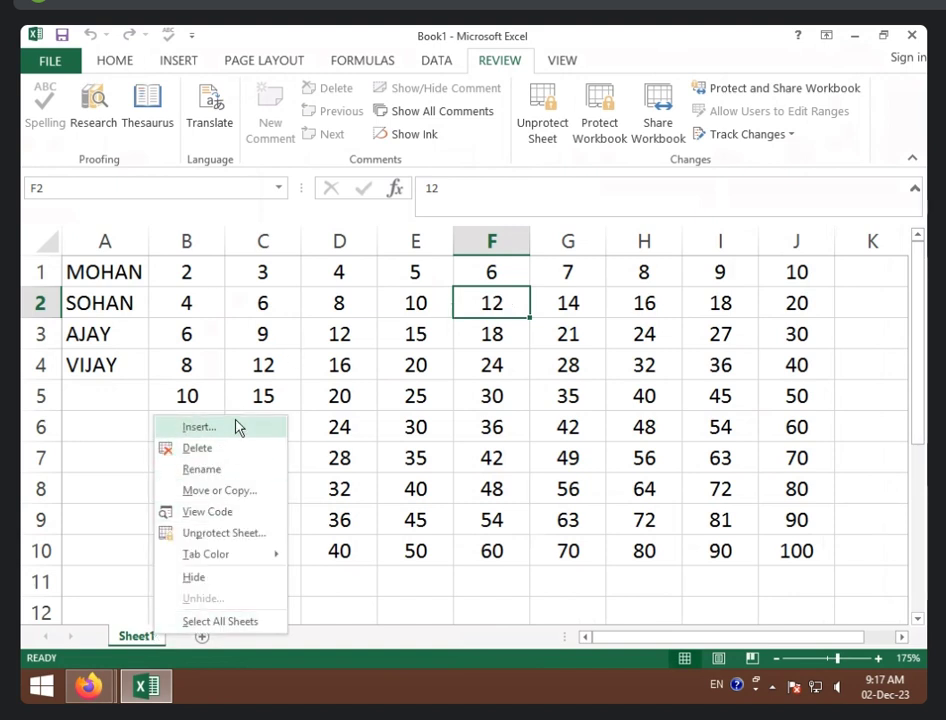
{"action": "left_click", "coordinate": [237, 426]}
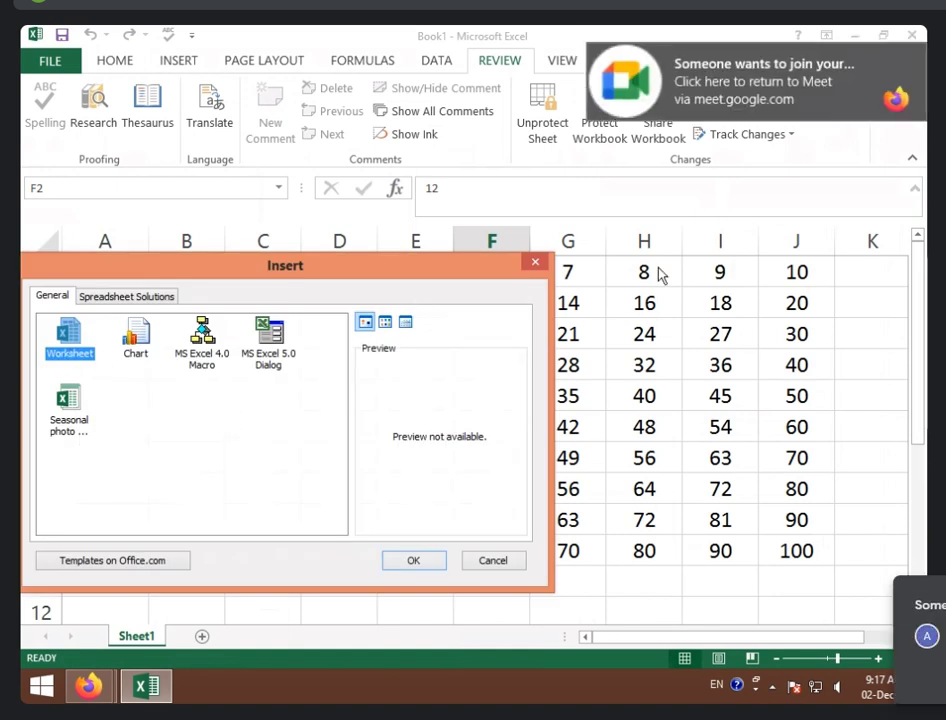
{"action": "left_click", "coordinate": [544, 263]}
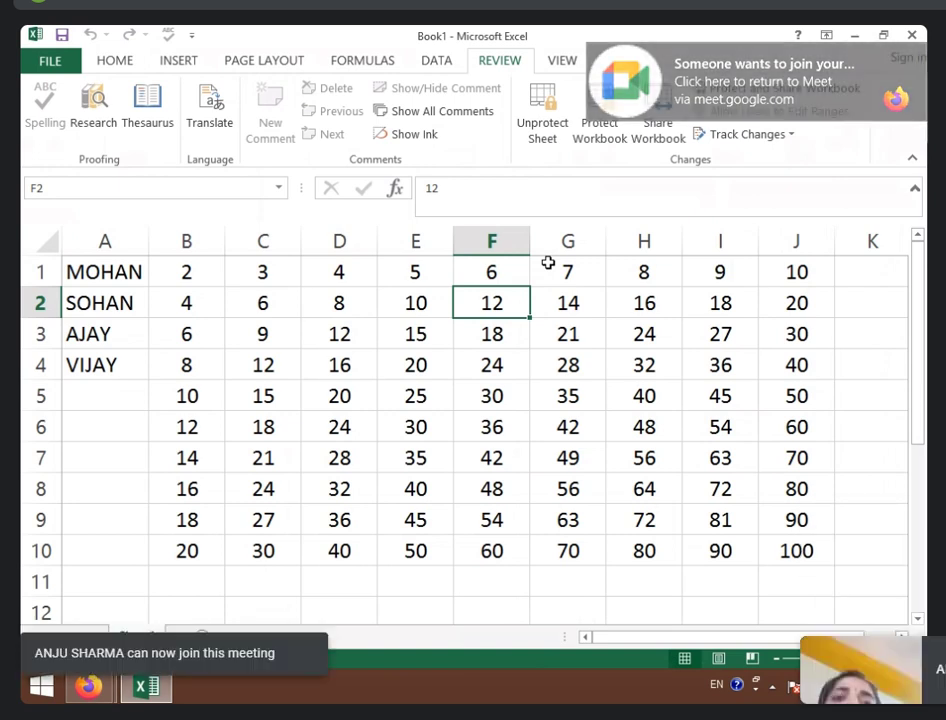
Rename Sheet1 to GFHJGKJ, then close the sheet tab options without changes
{"action": "right_click", "coordinate": [140, 636]}
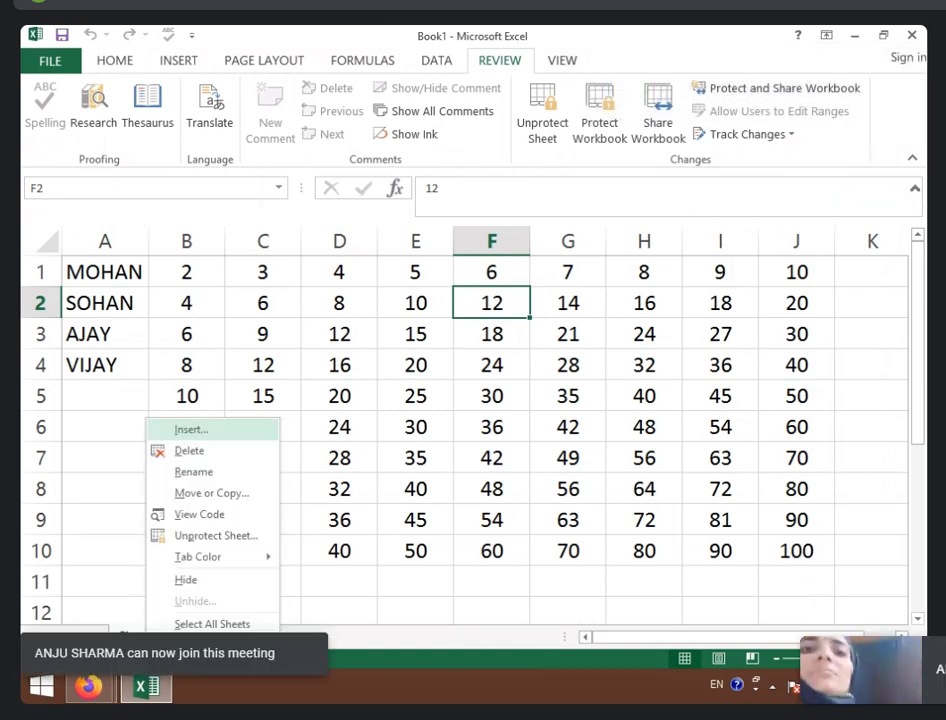
{"action": "left_click", "coordinate": [224, 472]}
{"action": "type", "text": "GFHJGKJ"}
{"action": "left_click", "coordinate": [258, 588]}
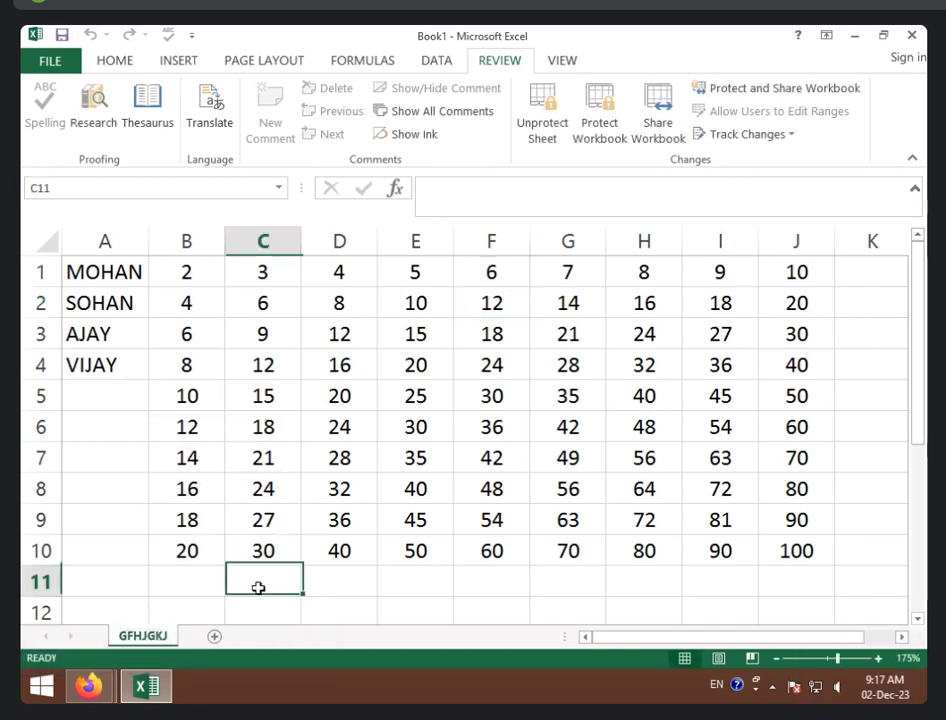
{"action": "right_click", "coordinate": [148, 636]}
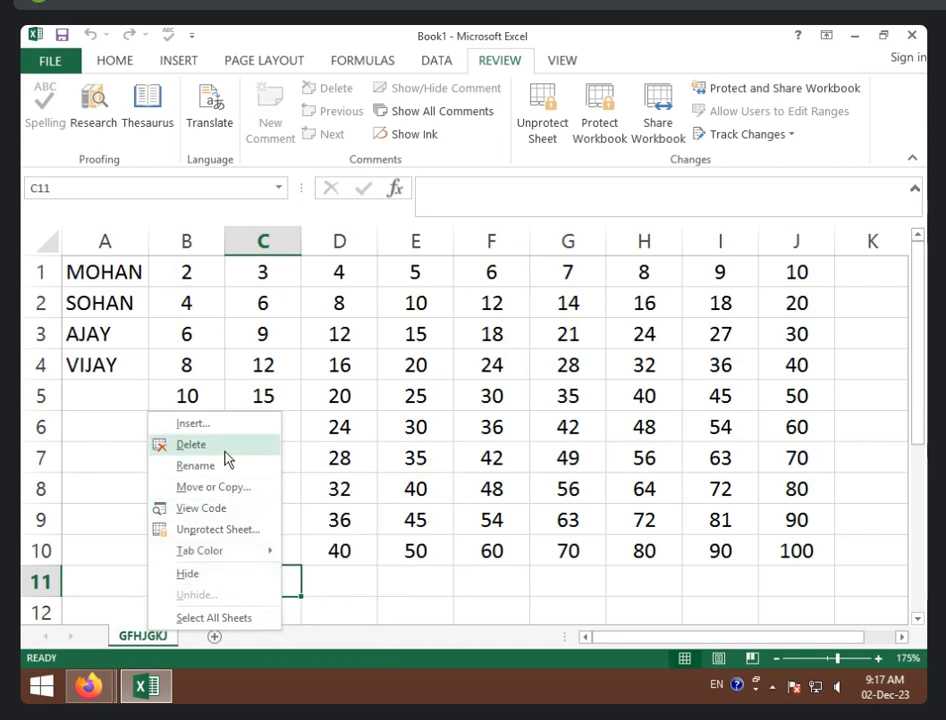
{"action": "mouse_move", "coordinate": [252, 551]}
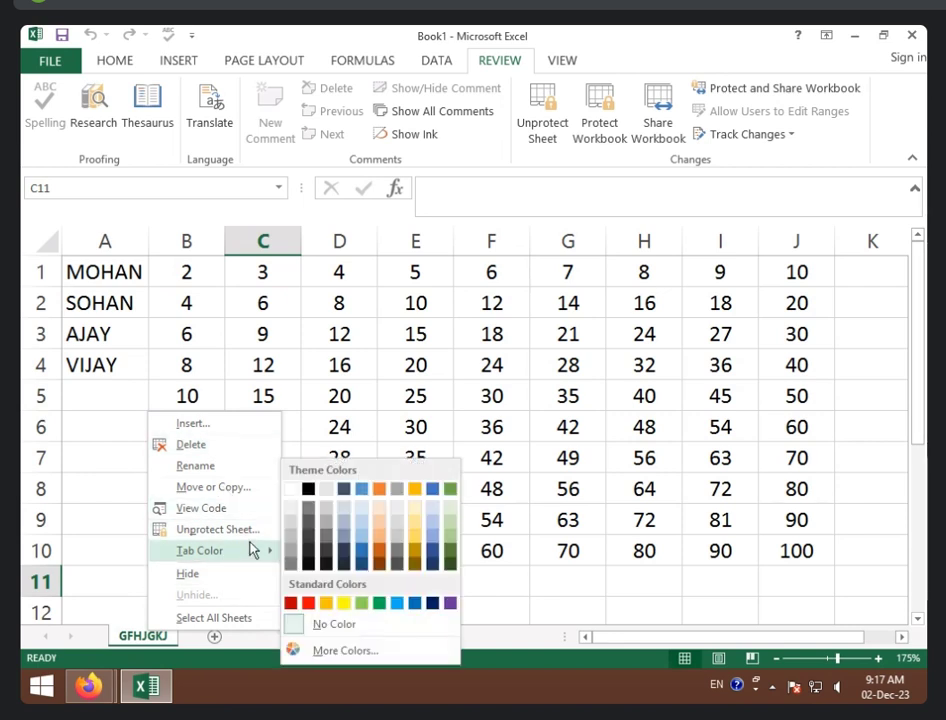
{"action": "left_click", "coordinate": [581, 494]}
Copy the table A1:J10 and paste it into a new Sheet2
{"action": "mouse_move", "coordinate": [95, 273]}
{"action": "left_mouse_down"}
{"action": "mouse_move", "coordinate": [743, 538]}
{"action": "mouse_move", "coordinate": [775, 540]}
{"action": "left_mouse_up"}
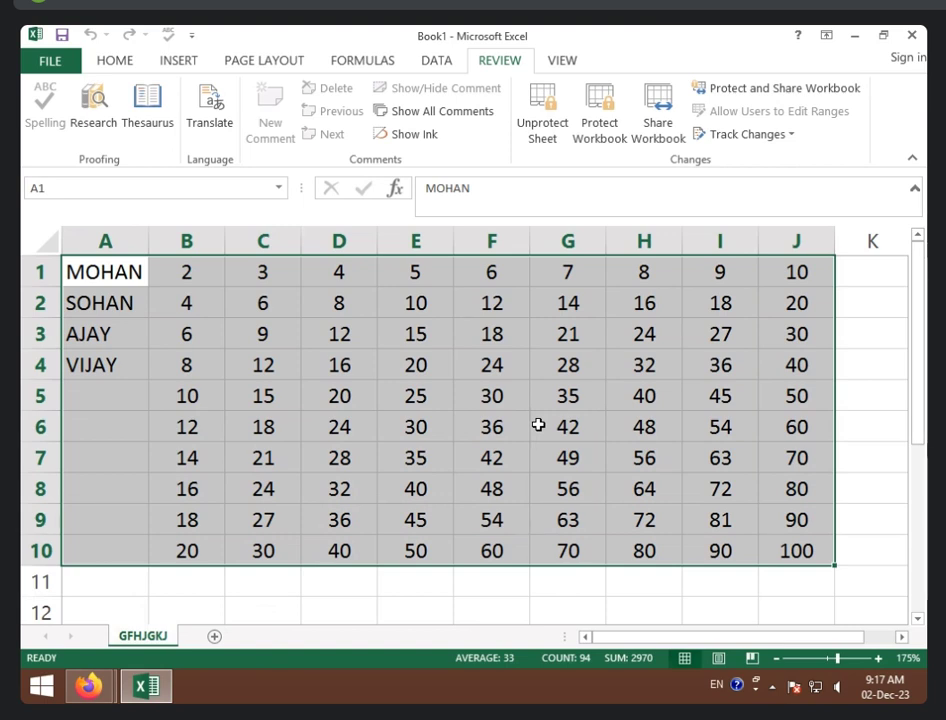
{"action": "key", "text": "ctrl+c"}
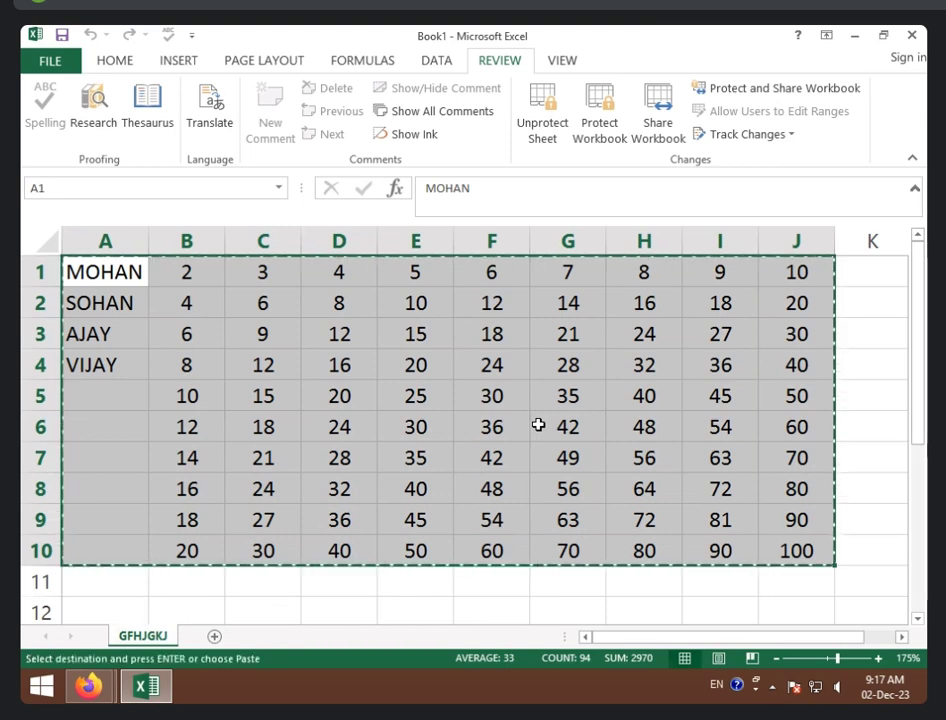
{"action": "left_click", "coordinate": [507, 456]}
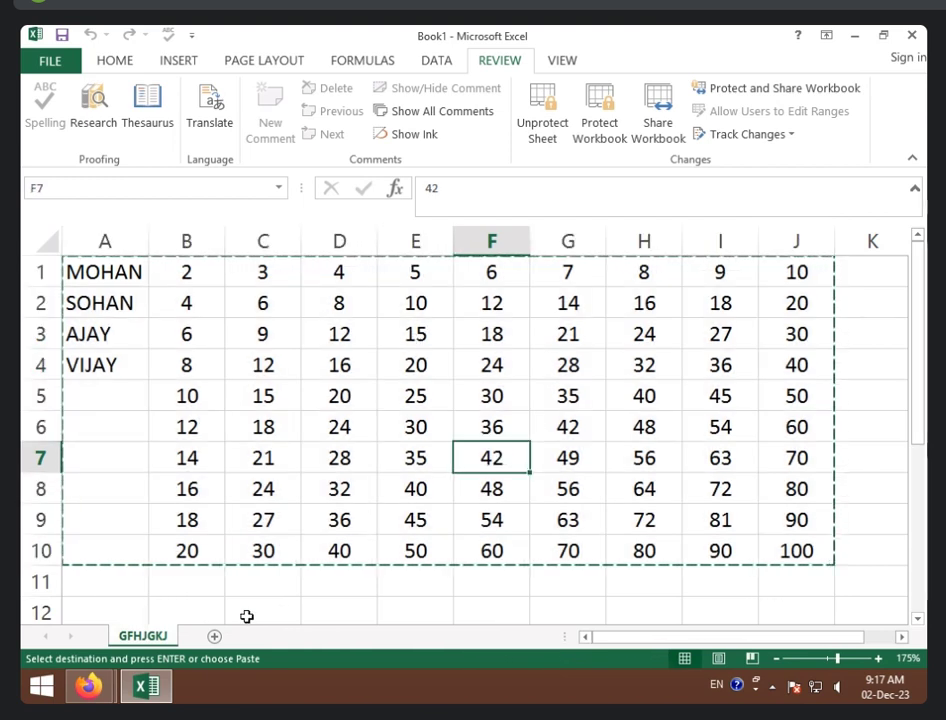
{"action": "left_click", "coordinate": [213, 636]}
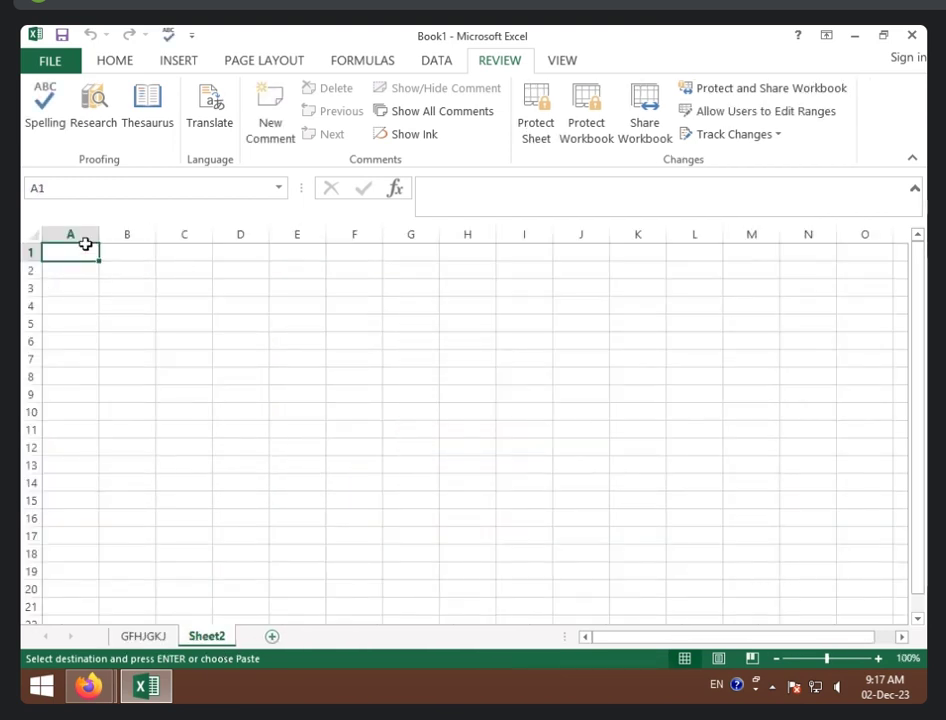
{"action": "key", "text": "ctrl+v"}
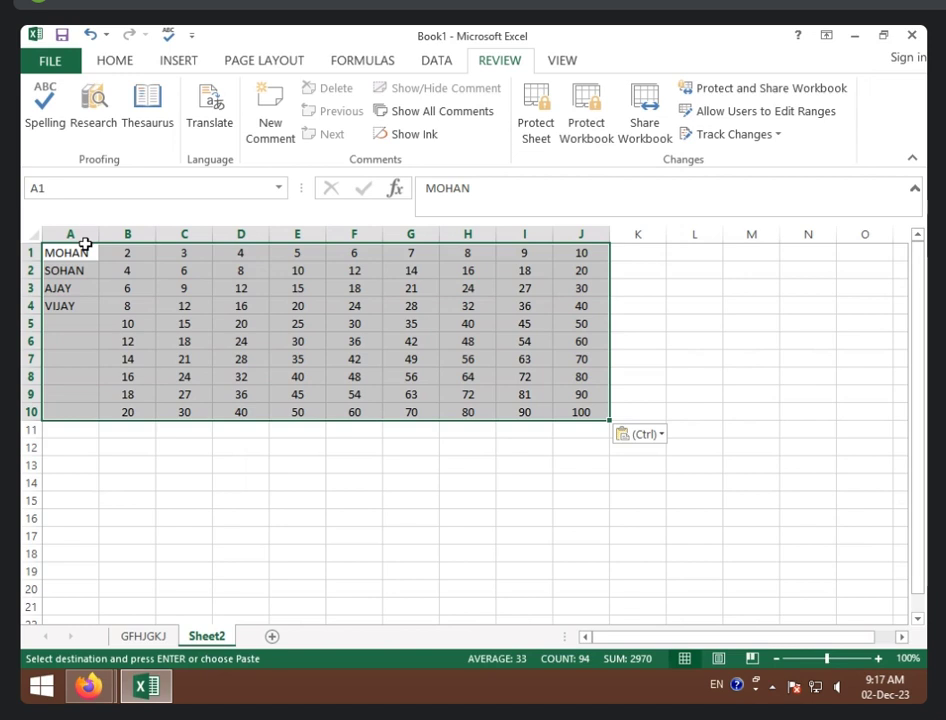
{"action": "left_click", "coordinate": [475, 487]}
Delete the GFHJGKJ sheet, confirming the deletion
{"action": "left_click", "coordinate": [137, 636]}
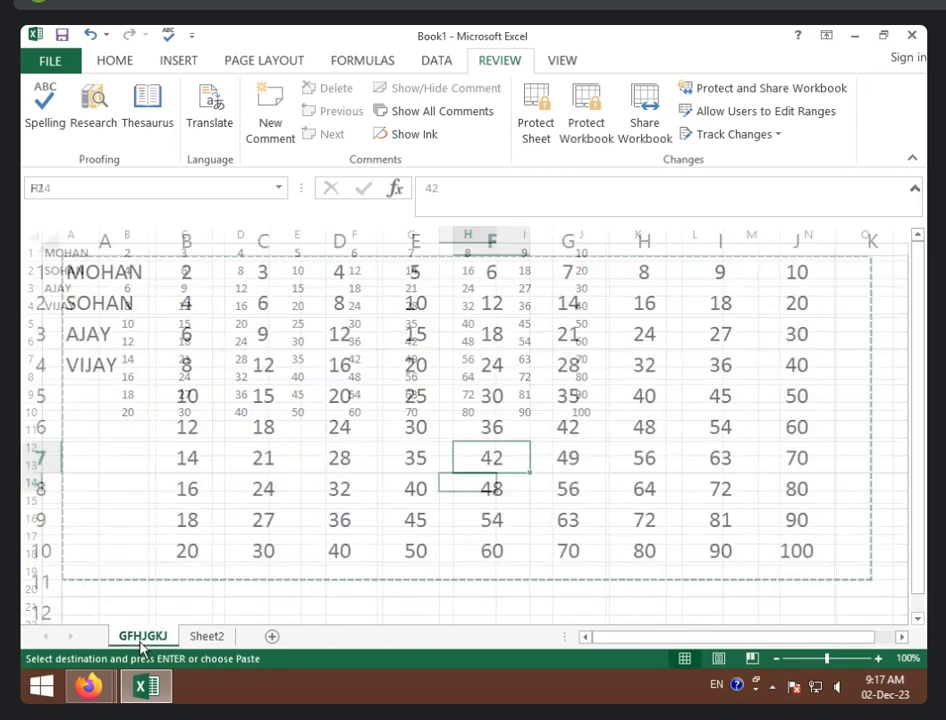
{"action": "right_click", "coordinate": [140, 636]}
{"action": "left_click", "coordinate": [185, 452]}
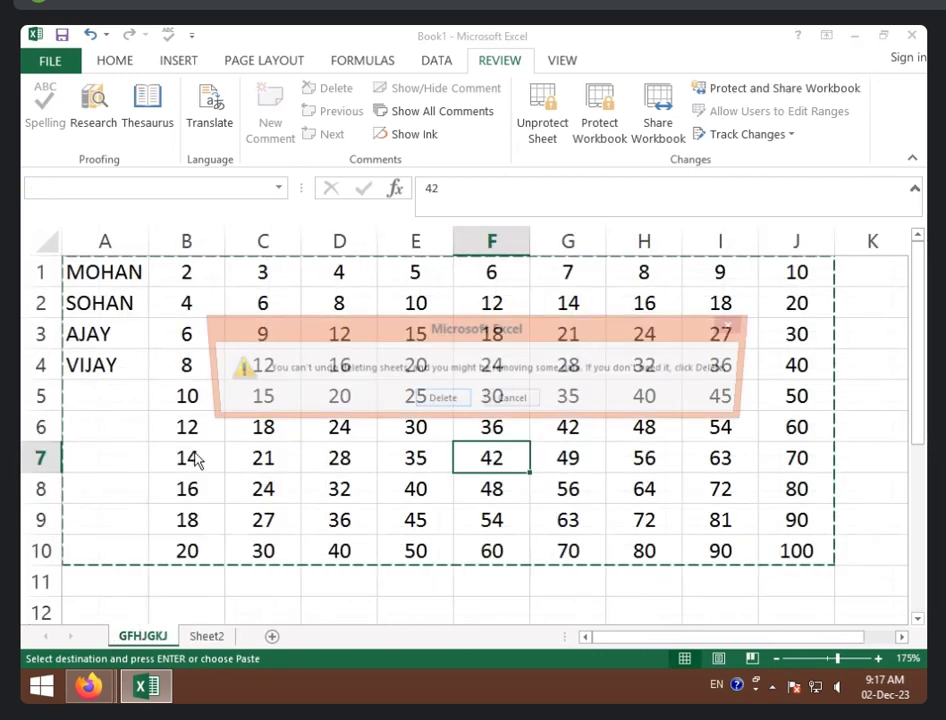
{"action": "left_click", "coordinate": [436, 399]}
{"action": "left_click", "coordinate": [257, 513]}
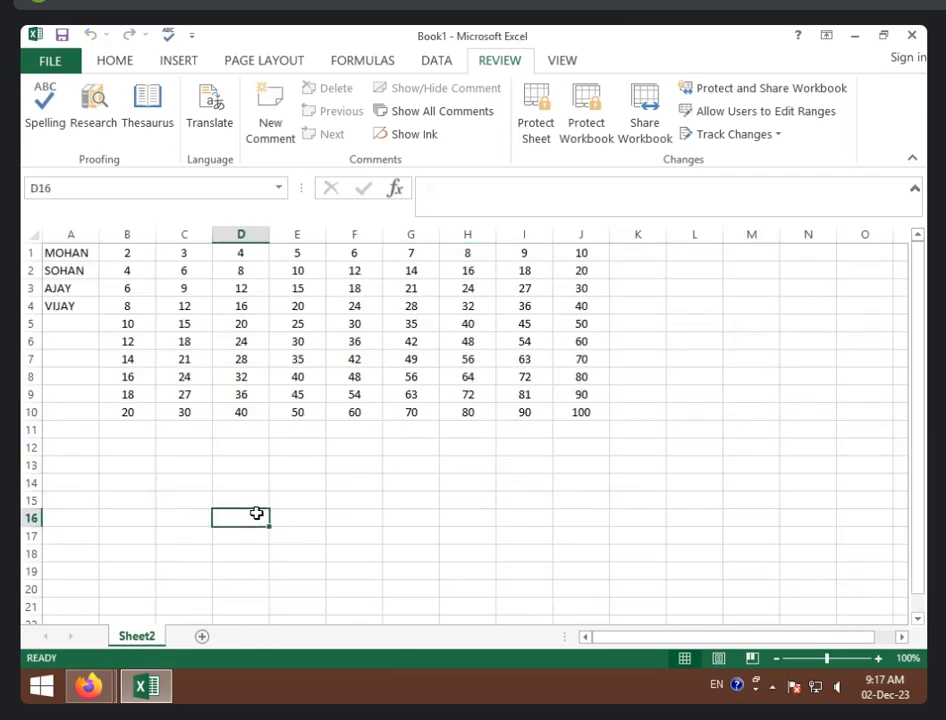
Increase the Sheet2 table's font size to 12
{"action": "scroll", "coordinate": [257, 513], "scroll_direction": "up", "scroll_amount": 4}
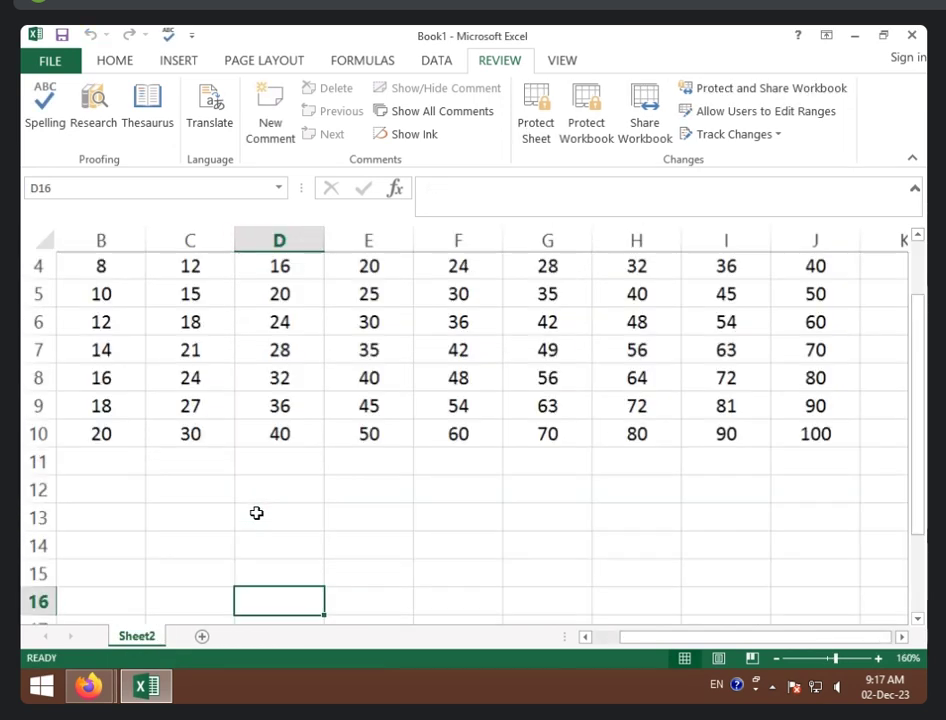
{"action": "scroll", "coordinate": [257, 513], "scroll_direction": "up", "scroll_amount": 1}
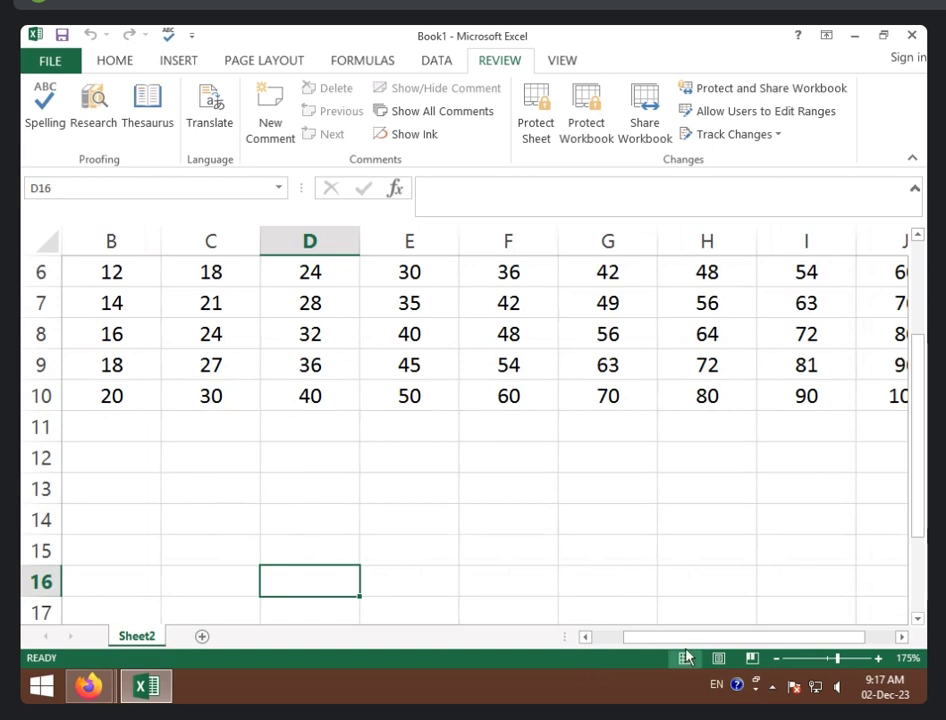
{"action": "scroll", "coordinate": [370, 585], "scroll_direction": "left", "scroll_amount": 1}
{"action": "scroll", "coordinate": [355, 547], "scroll_direction": "up", "scroll_amount": 2}
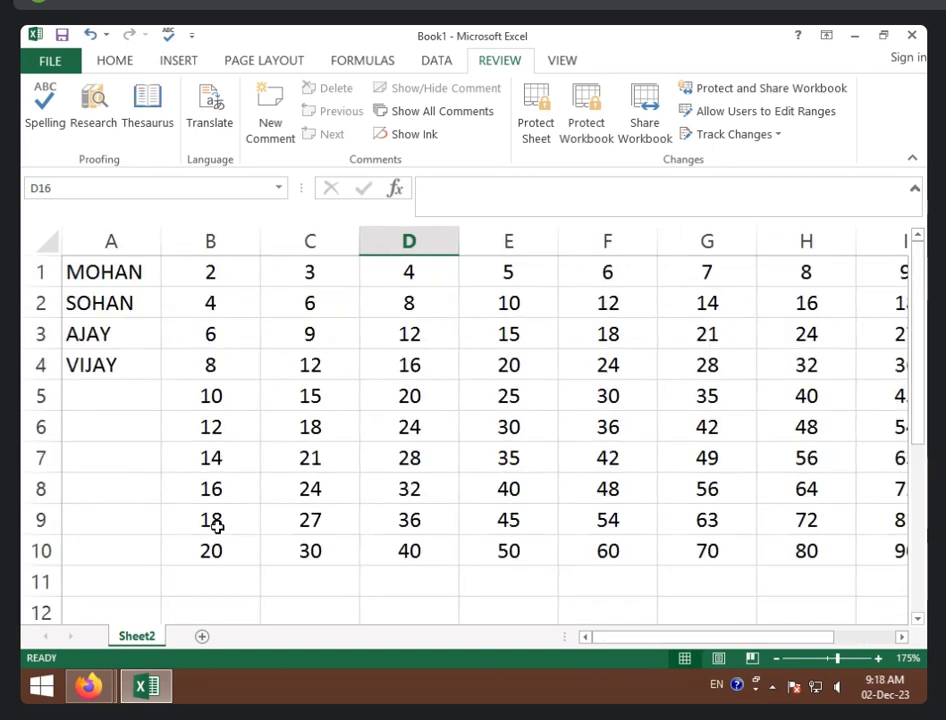
{"action": "mouse_move", "coordinate": [113, 267]}
{"action": "left_mouse_down"}
{"action": "mouse_move", "coordinate": [863, 528]}
{"action": "mouse_move", "coordinate": [741, 544]}
{"action": "left_mouse_up"}
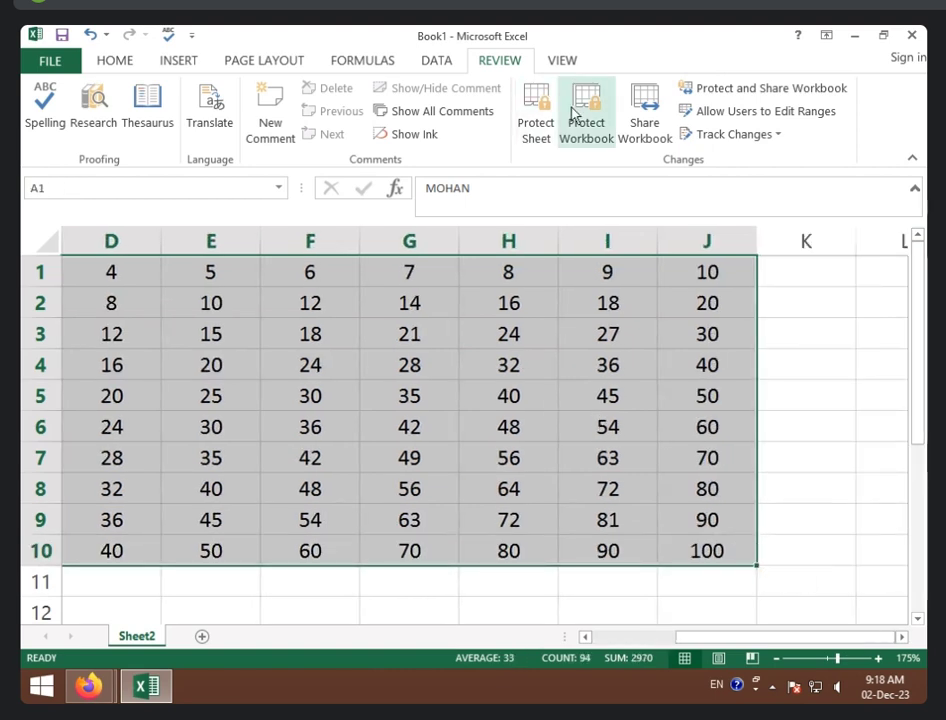
{"action": "left_click", "coordinate": [114, 61]}
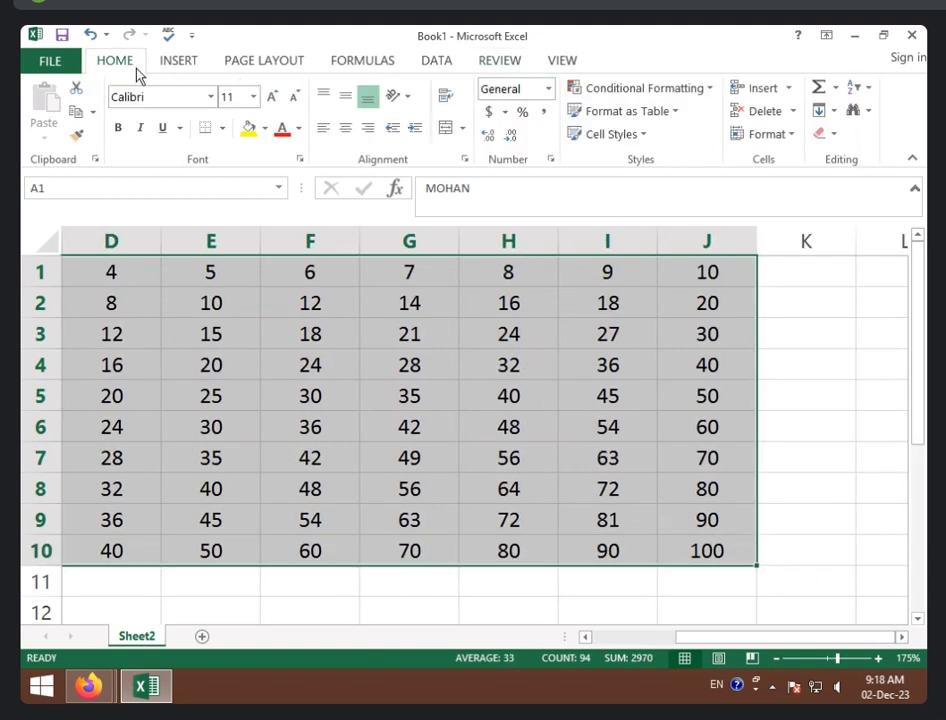
{"action": "left_click", "coordinate": [277, 97]}
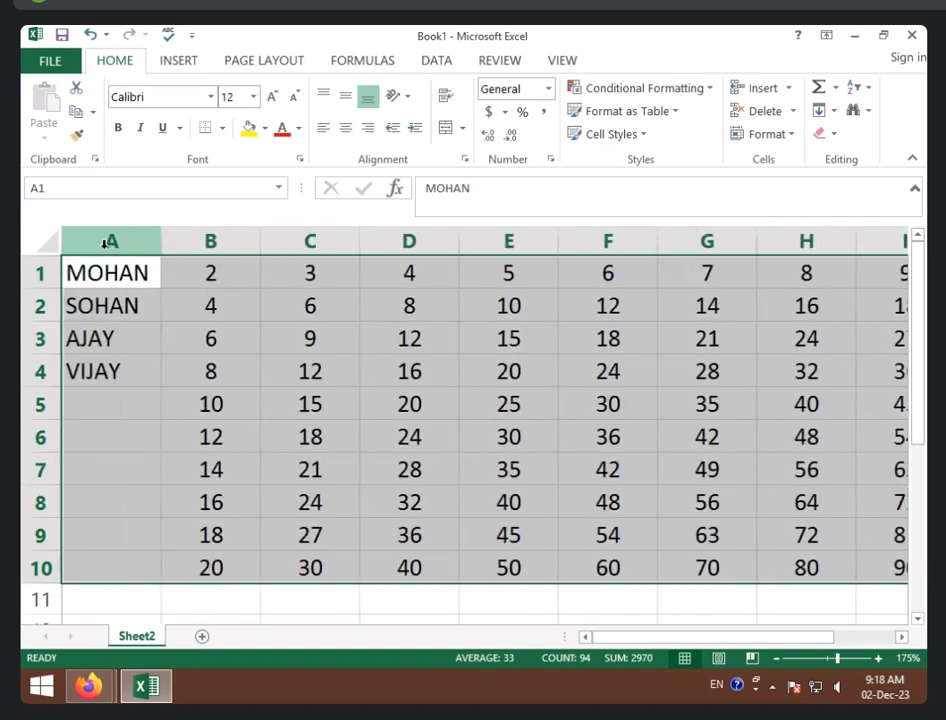
Narrow all columns across the sheet, then widen column A to fit the full names
{"action": "left_click", "coordinate": [46, 241]}
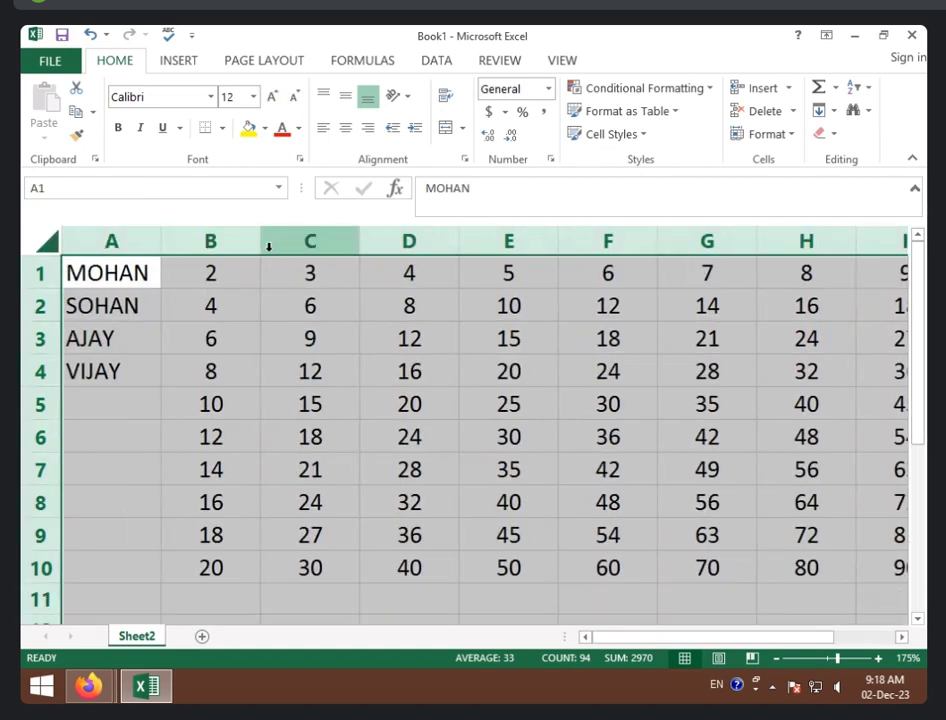
{"action": "left_click_drag", "start_coordinate": [260, 244], "coordinate": [222, 258]}
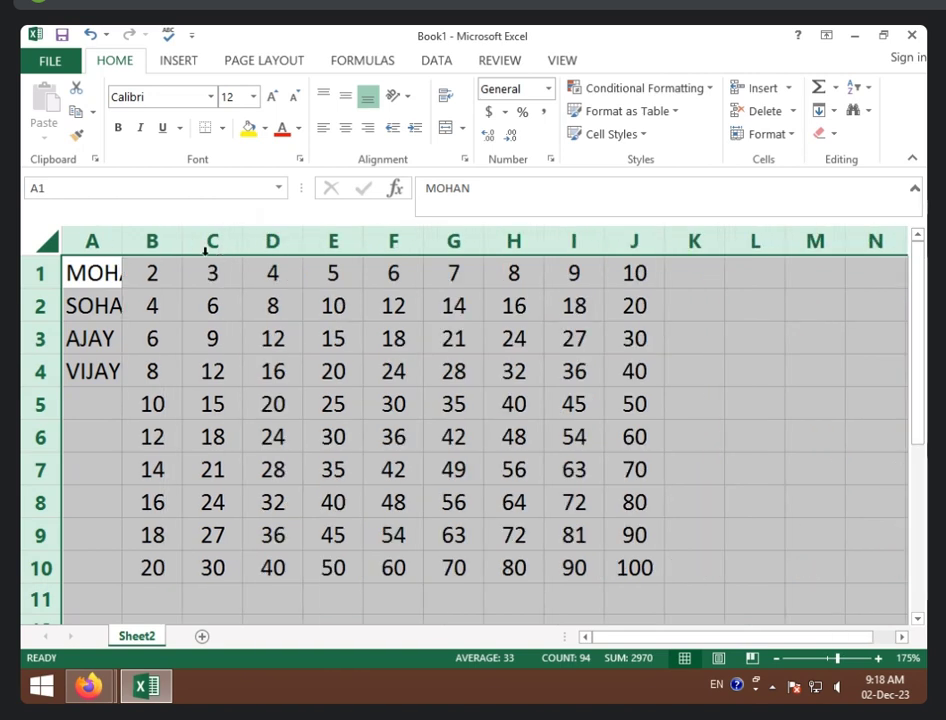
{"action": "left_click", "coordinate": [152, 241]}
{"action": "left_click", "coordinate": [92, 241]}
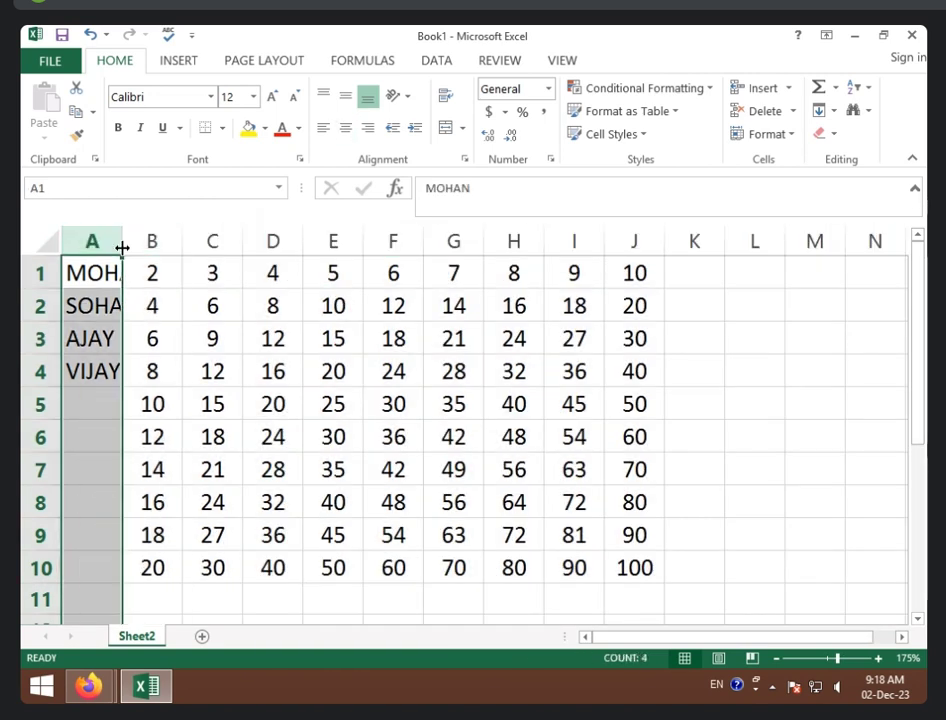
{"action": "left_click_drag", "start_coordinate": [122, 247], "coordinate": [163, 250]}
{"action": "left_click", "coordinate": [112, 368]}
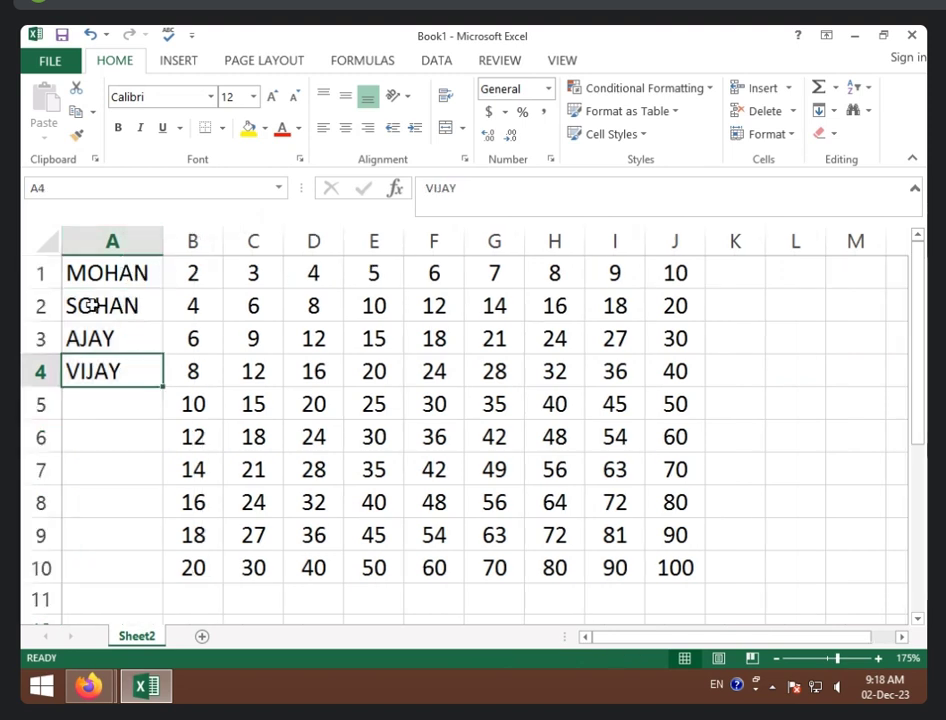
{"action": "left_click", "coordinate": [496, 62]}
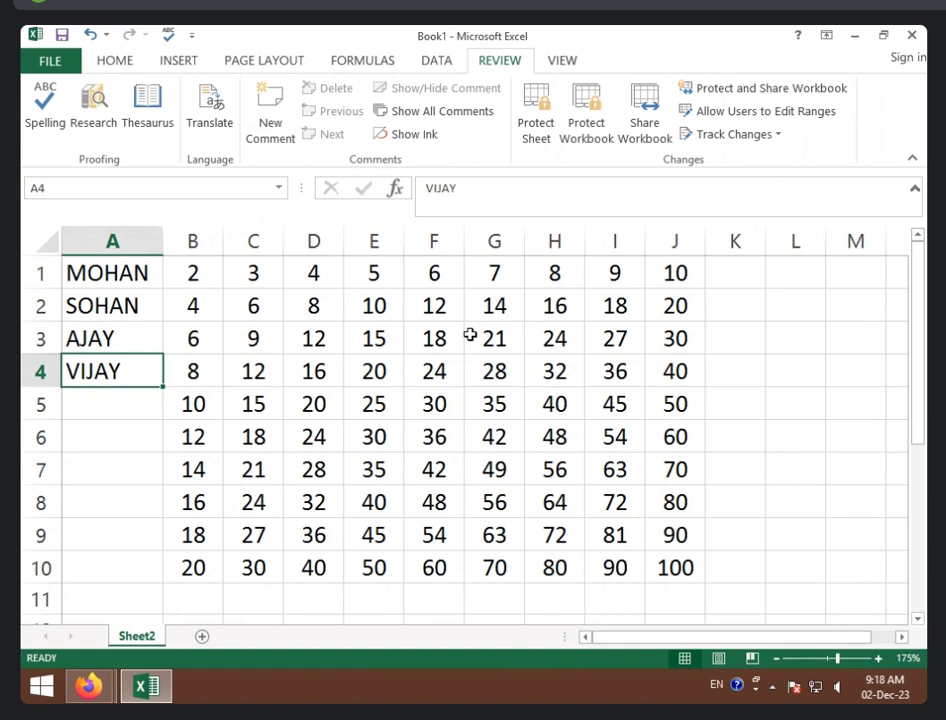
Protect the workbook structure with a password, re-entering it to confirm
{"action": "left_click", "coordinate": [586, 146]}
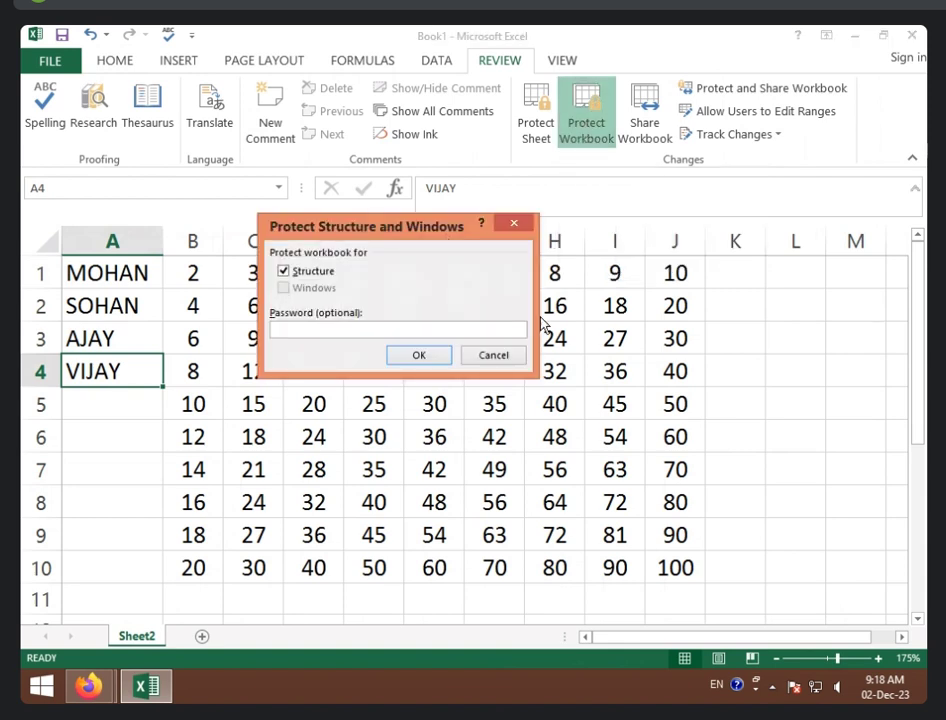
{"action": "left_click", "coordinate": [439, 361]}
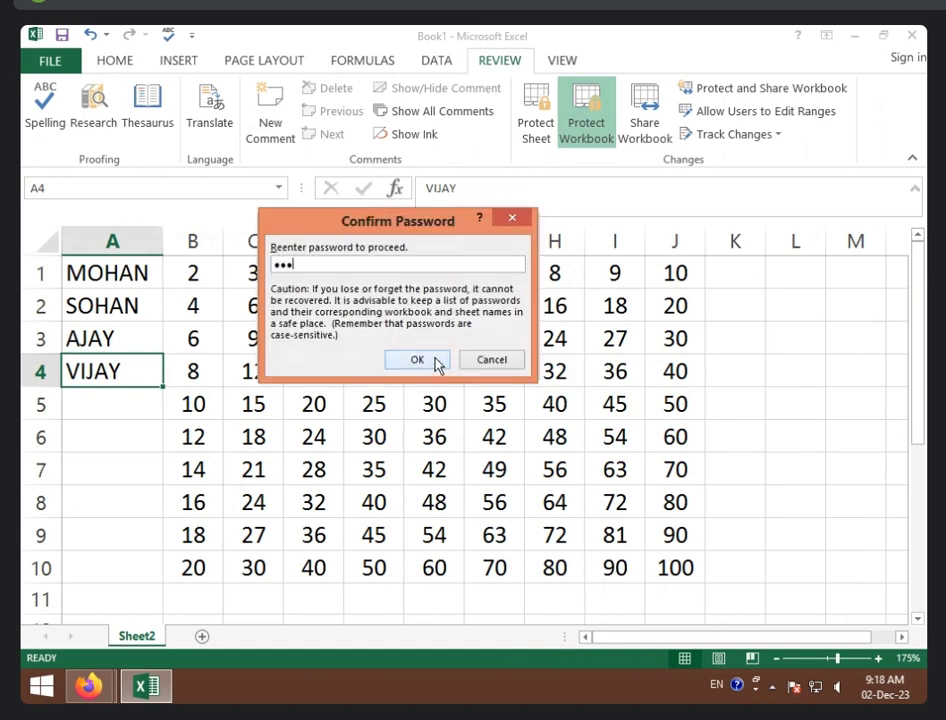
{"action": "left_click", "coordinate": [437, 362]}
Enter the name RAM in cell A5
{"action": "left_click", "coordinate": [135, 410]}
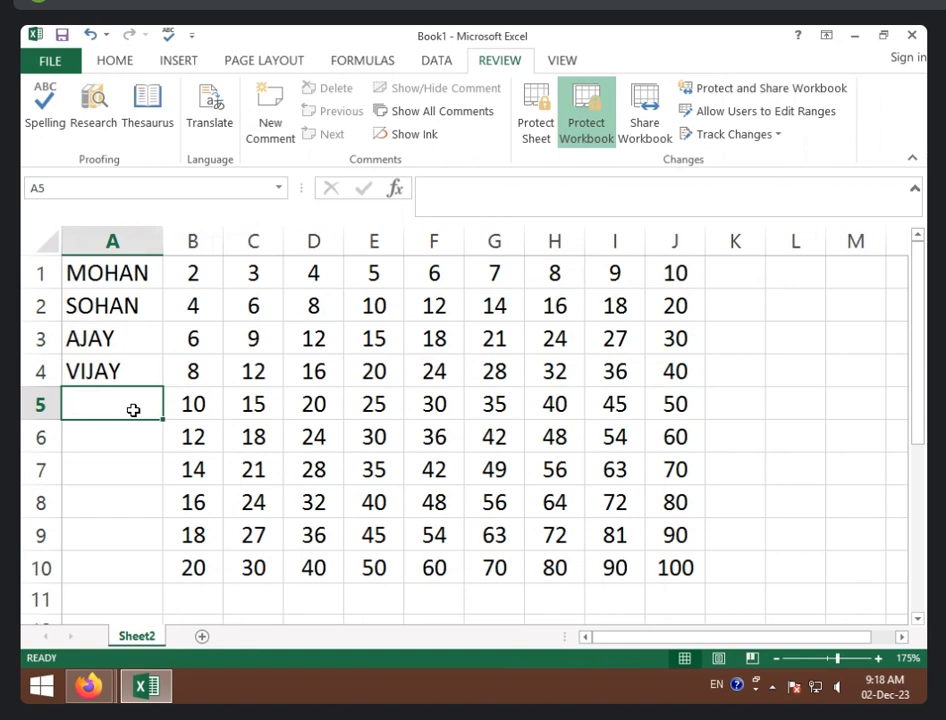
{"action": "type", "text": "RAM"}
{"action": "key", "text": "Return"}
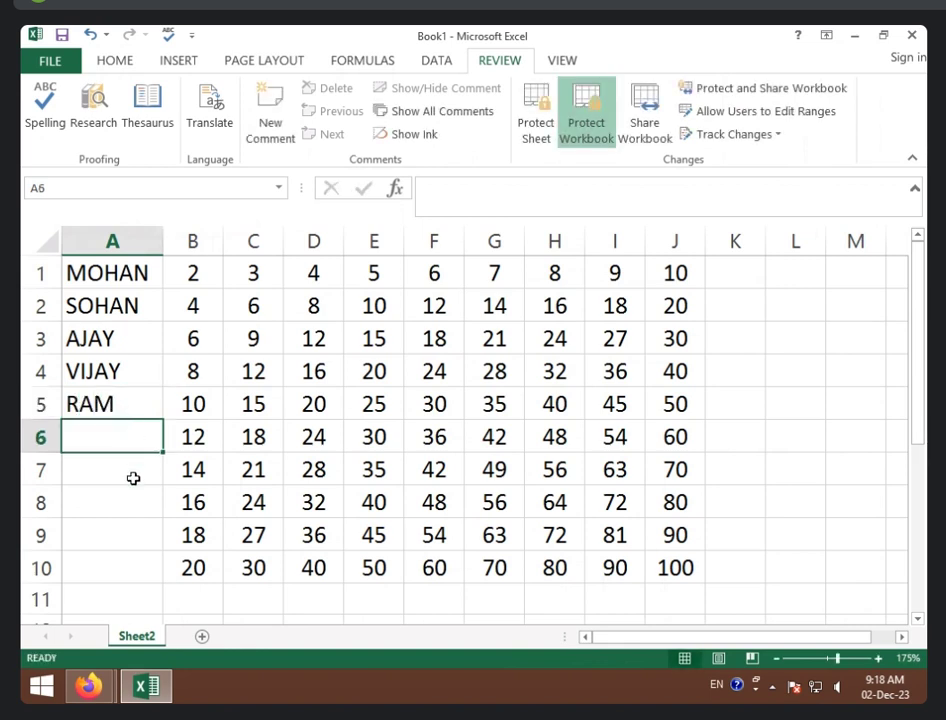
Bring up the Sheet2 tab options twice and dismiss them without changes
{"action": "right_click", "coordinate": [147, 637]}
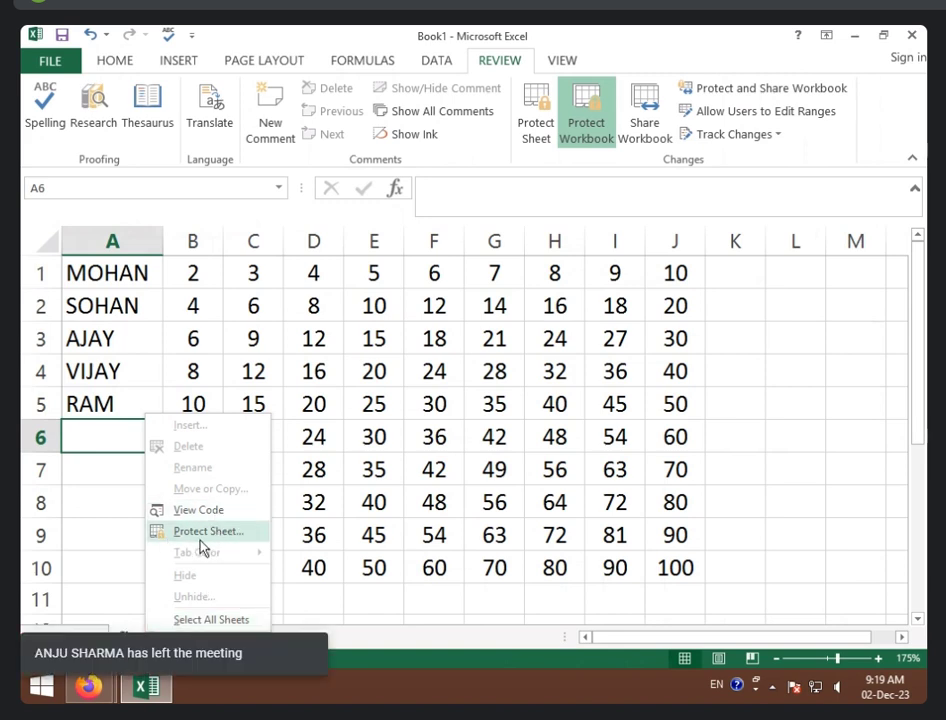
{"action": "key", "text": "Escape"}
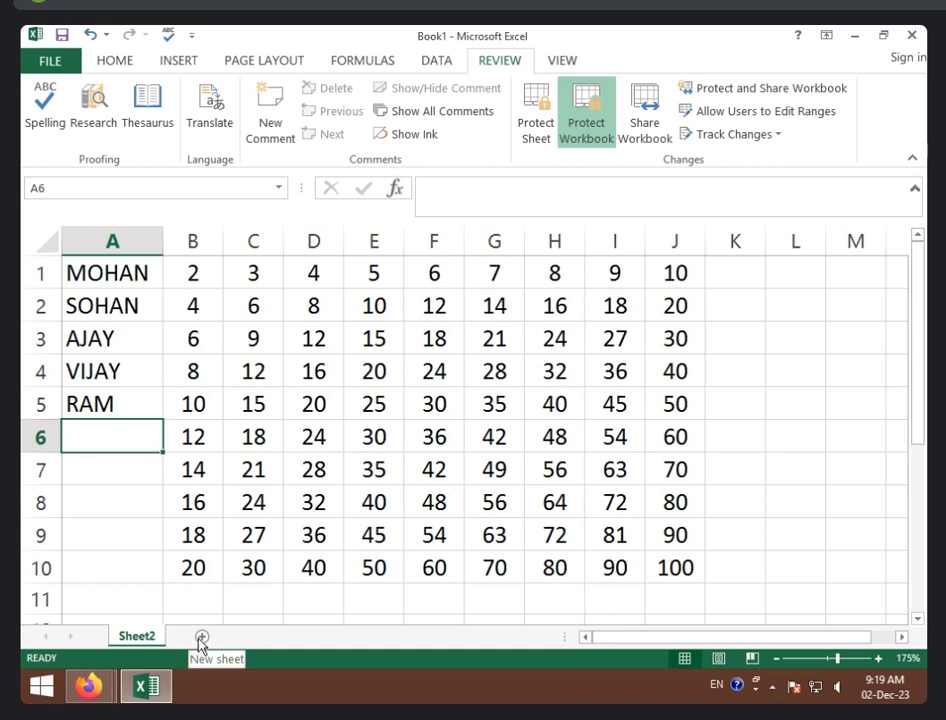
{"action": "right_click", "coordinate": [142, 636]}
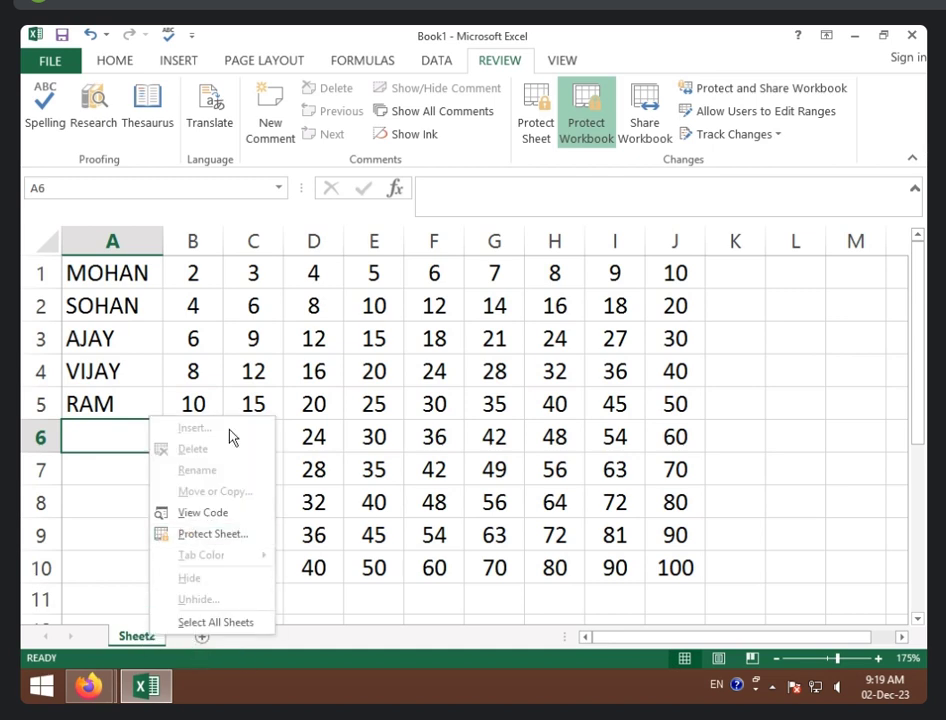
{"action": "left_click", "coordinate": [439, 441]}
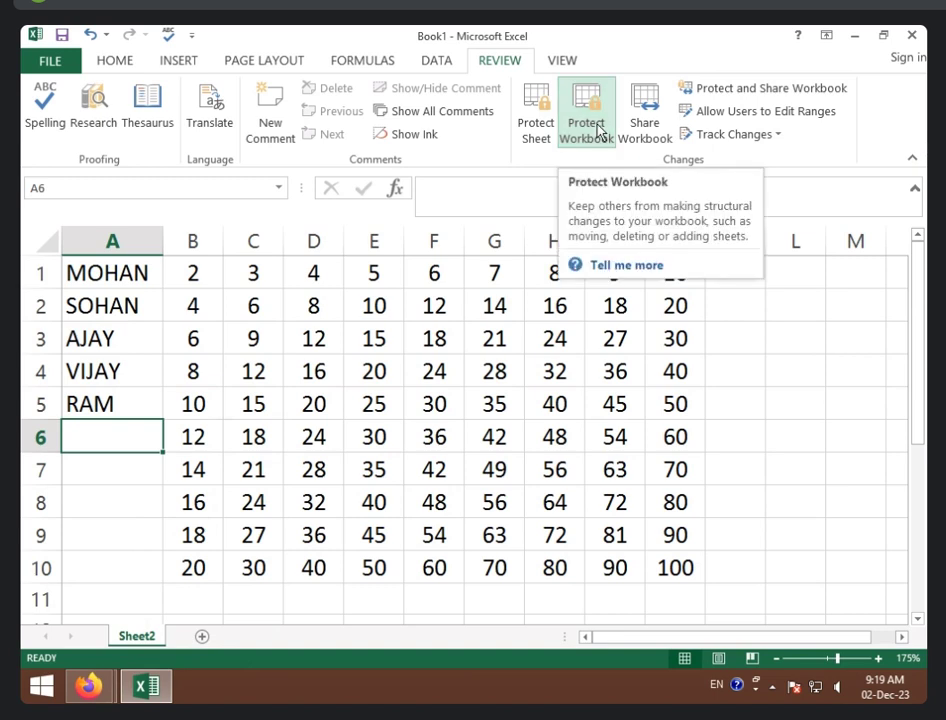
Protect Sheet2 with a password, re-entering it in Confirm Password
{"action": "left_click", "coordinate": [548, 111]}
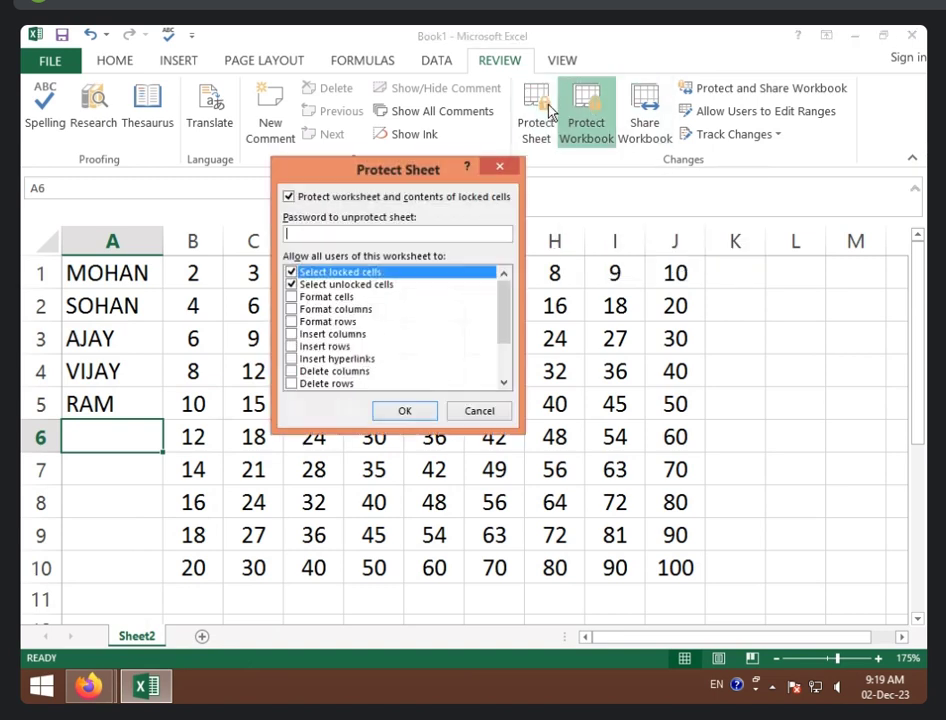
{"action": "key", "text": "Return"}
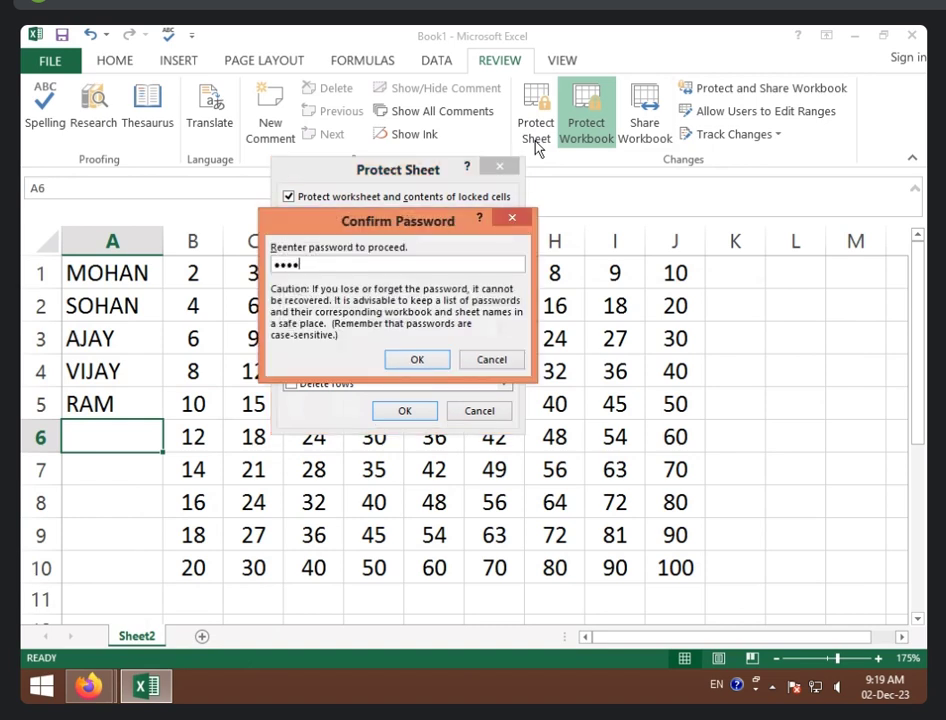
{"action": "key", "text": "Return"}
{"action": "left_click", "coordinate": [612, 368]}
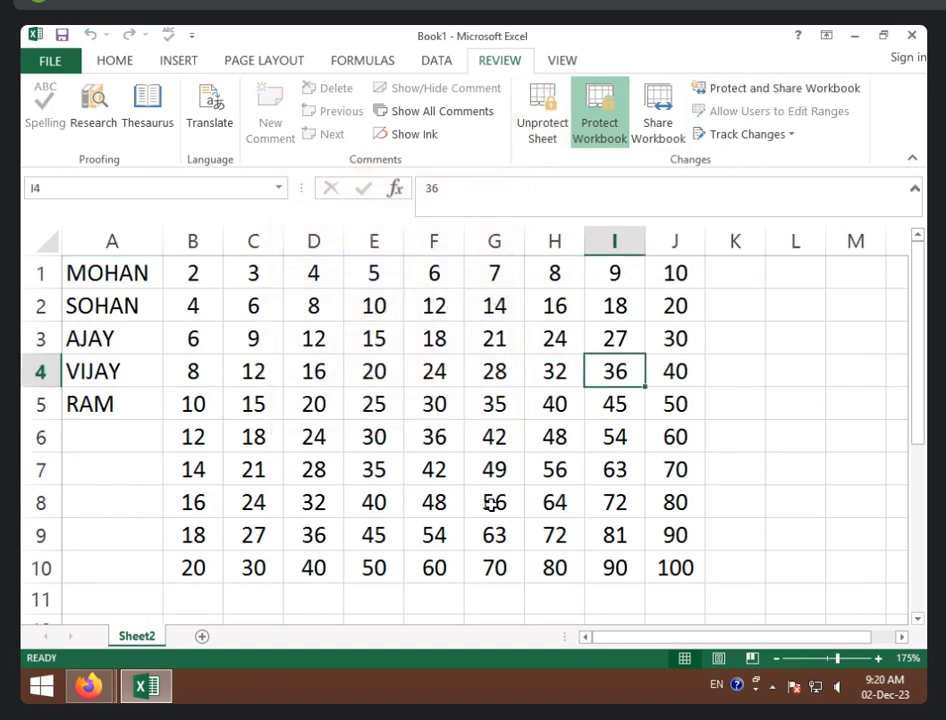
{"action": "left_click", "coordinate": [106, 477]}
{"action": "double_click", "coordinate": [108, 480]}
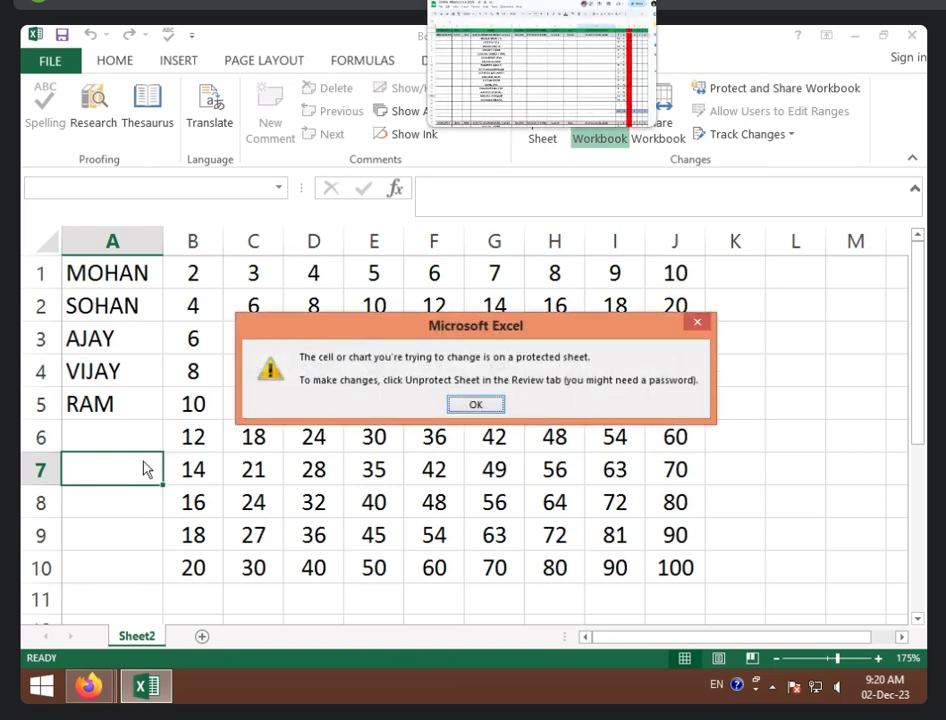
{"action": "left_click", "coordinate": [698, 321]}
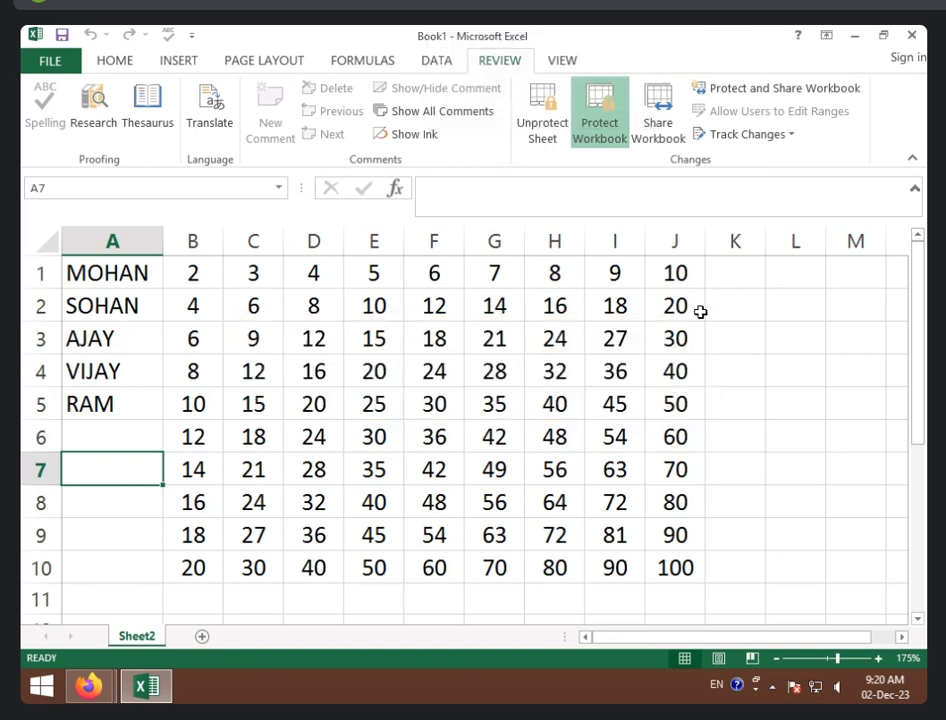
{"action": "right_click", "coordinate": [141, 633]}
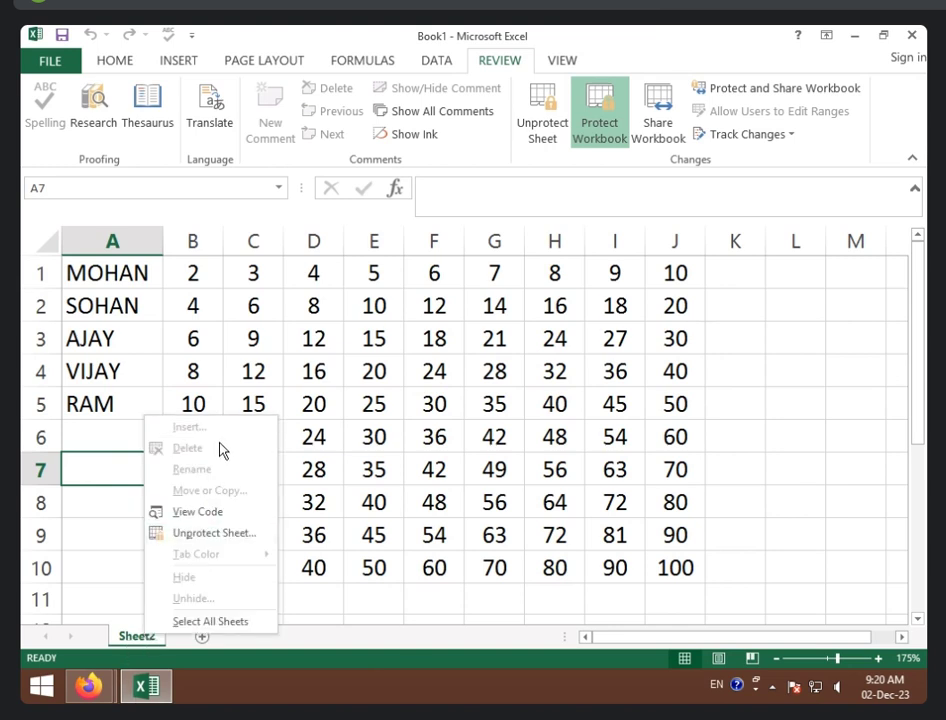
{"action": "key", "text": "Escape"}
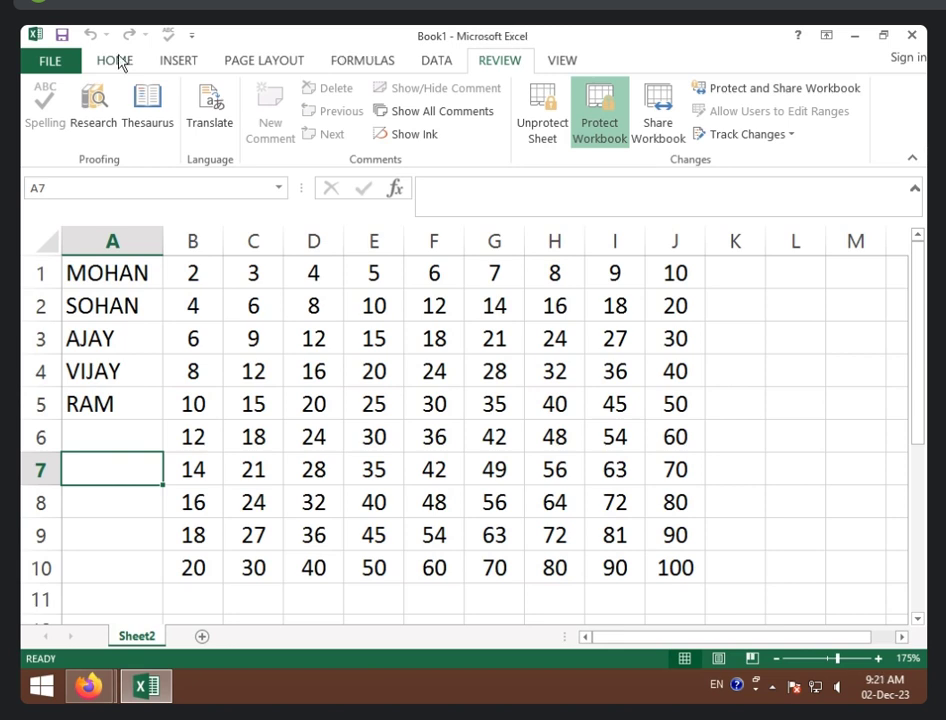
{"action": "left_click", "coordinate": [48, 62]}
{"action": "left_click", "coordinate": [60, 181]}
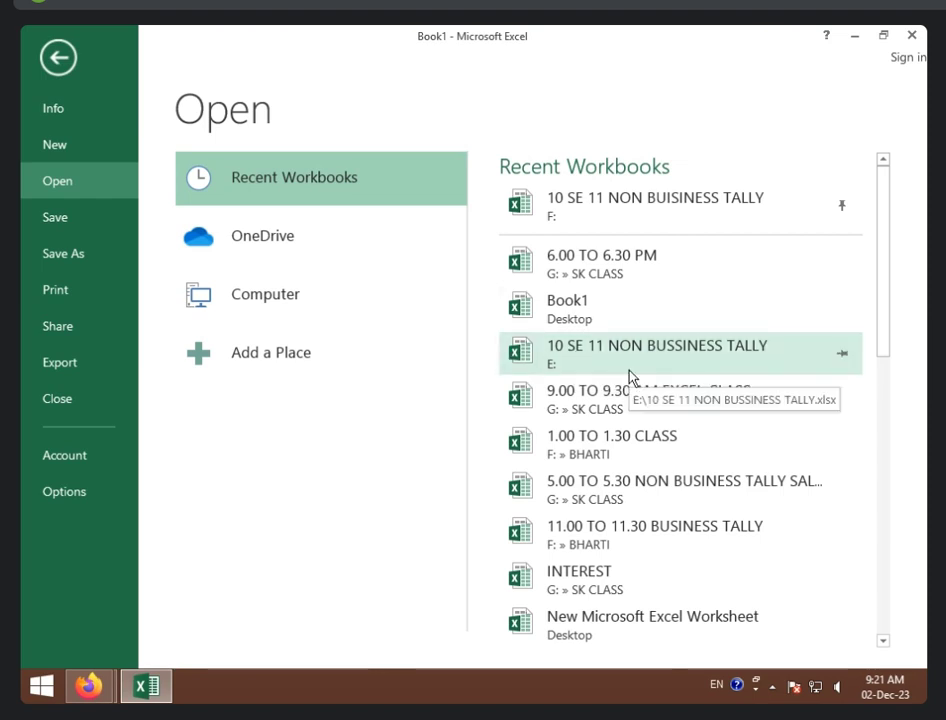
{"action": "left_click", "coordinate": [62, 61]}
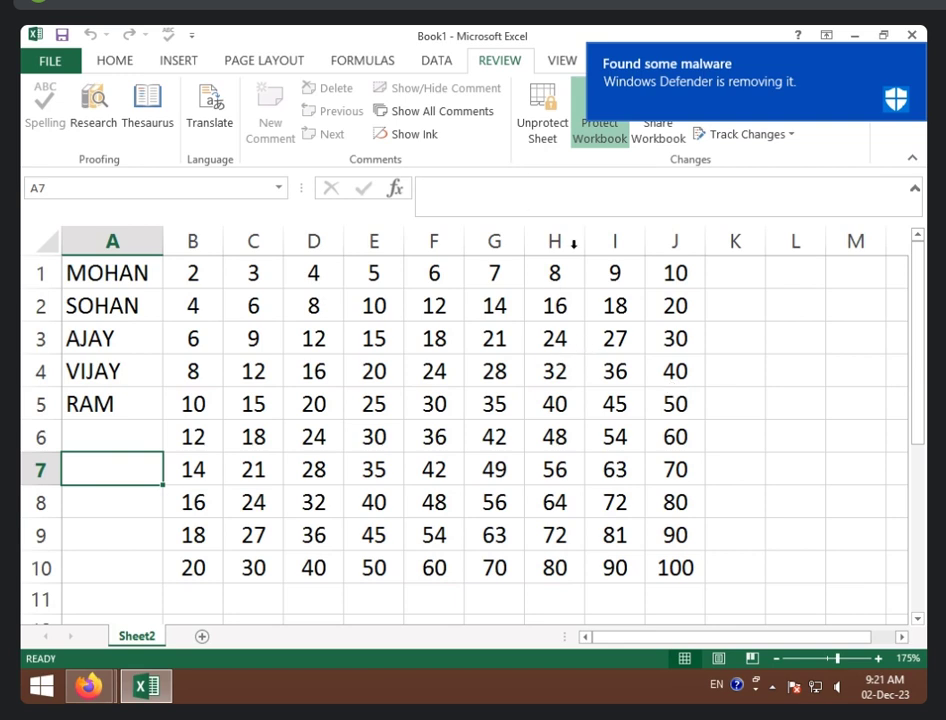
Unprotect Sheet2 by entering its password
{"action": "left_click", "coordinate": [543, 131]}
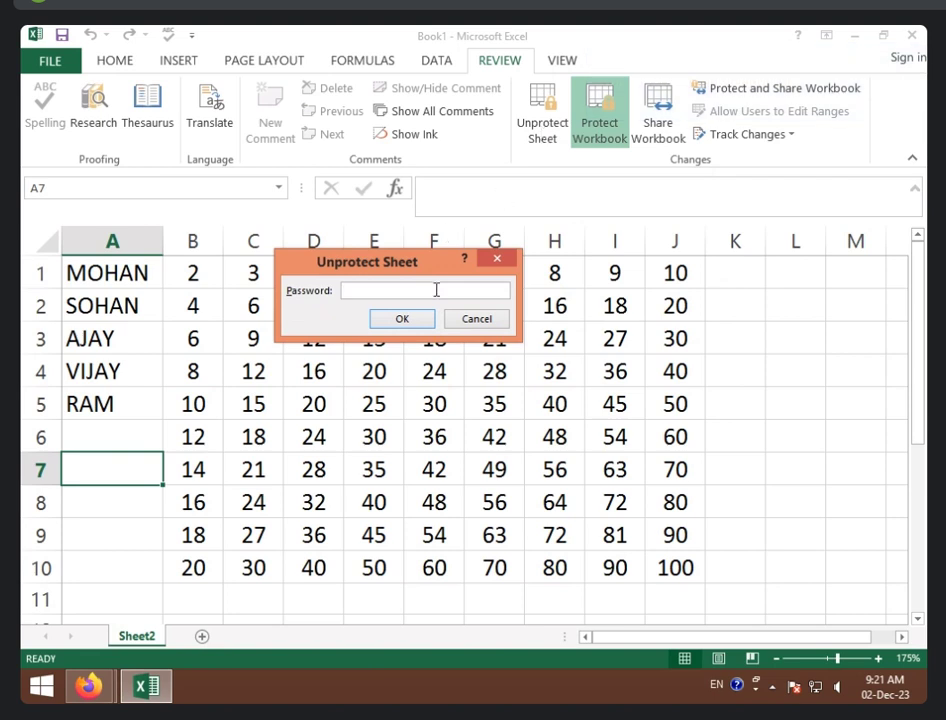
{"action": "left_click", "coordinate": [403, 319]}
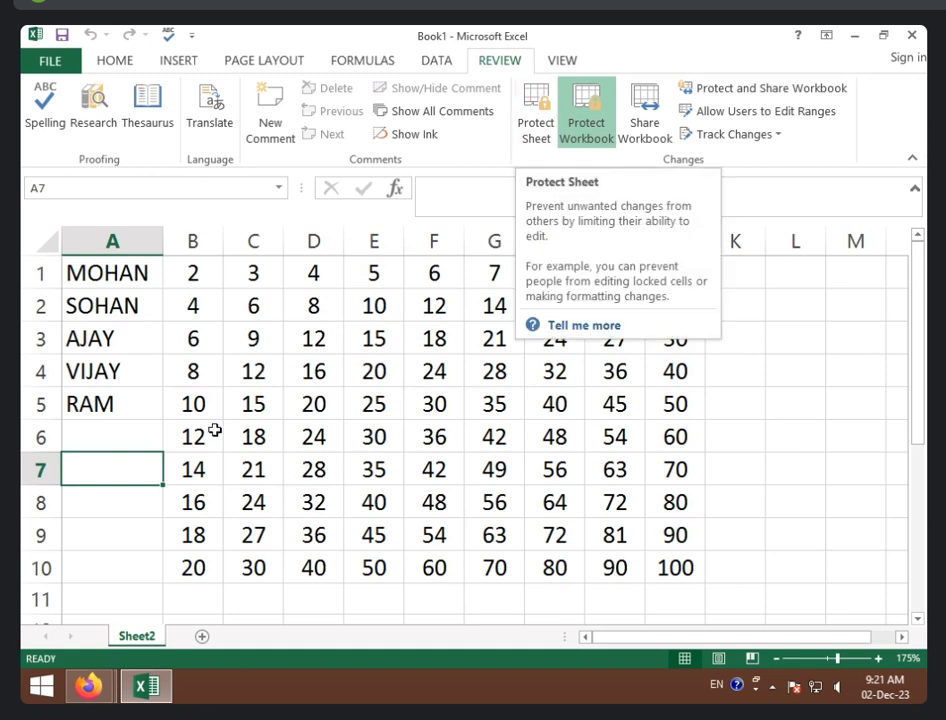
Enter the name ROHIT in cell A6, clearing the autocompleted text
{"action": "left_click", "coordinate": [87, 422]}
{"action": "type", "text": "MOHAN"}
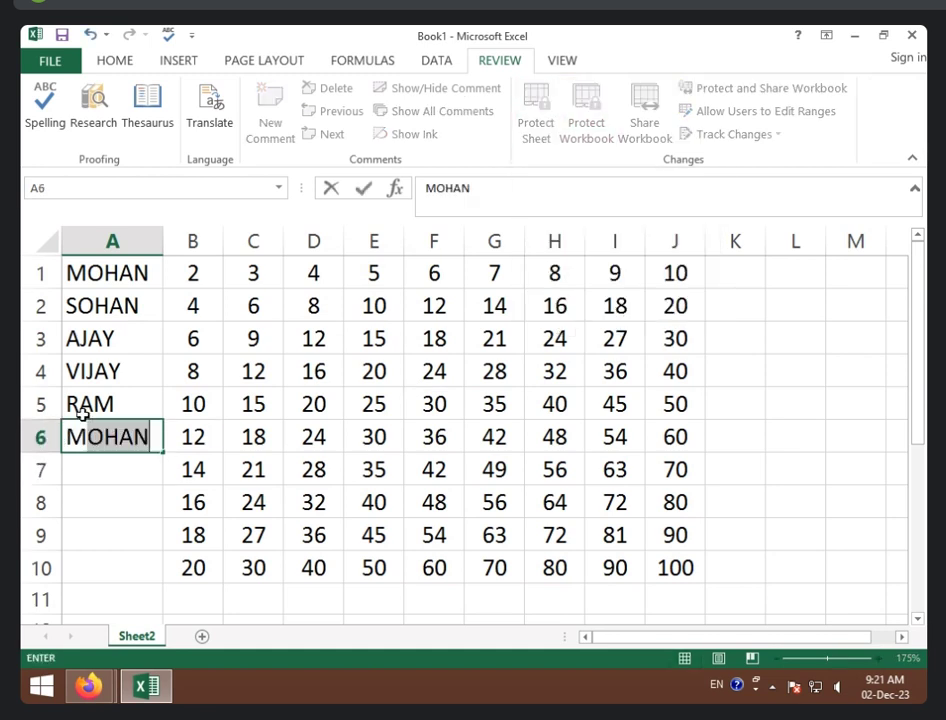
{"action": "key", "text": "BackSpace"}
{"action": "key", "text": "BackSpace"}
{"action": "type", "text": "ROHIT"}
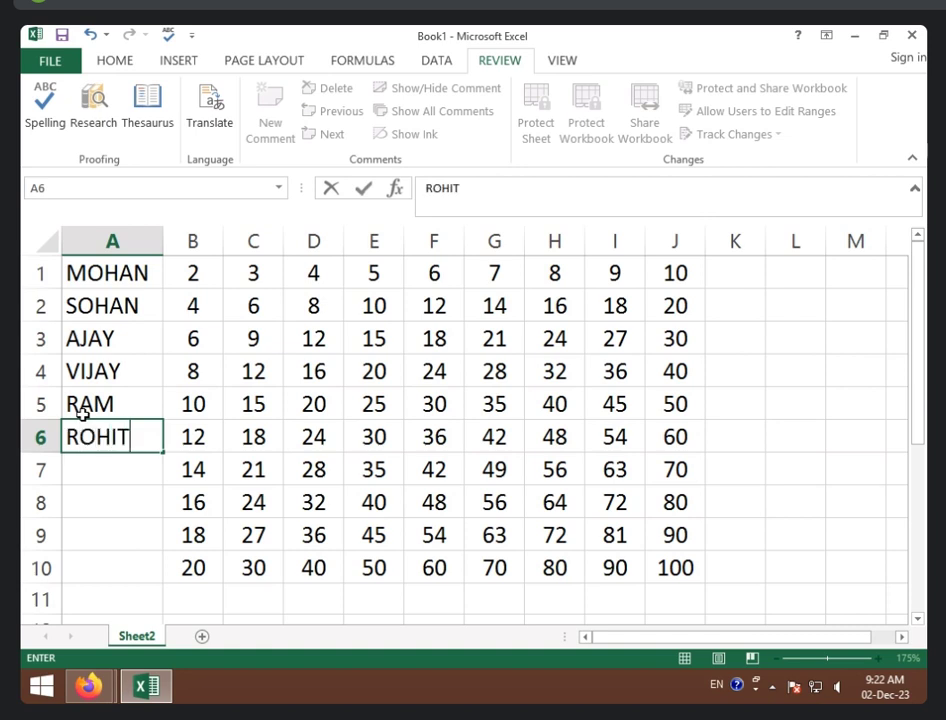
{"action": "left_click", "coordinate": [300, 532]}
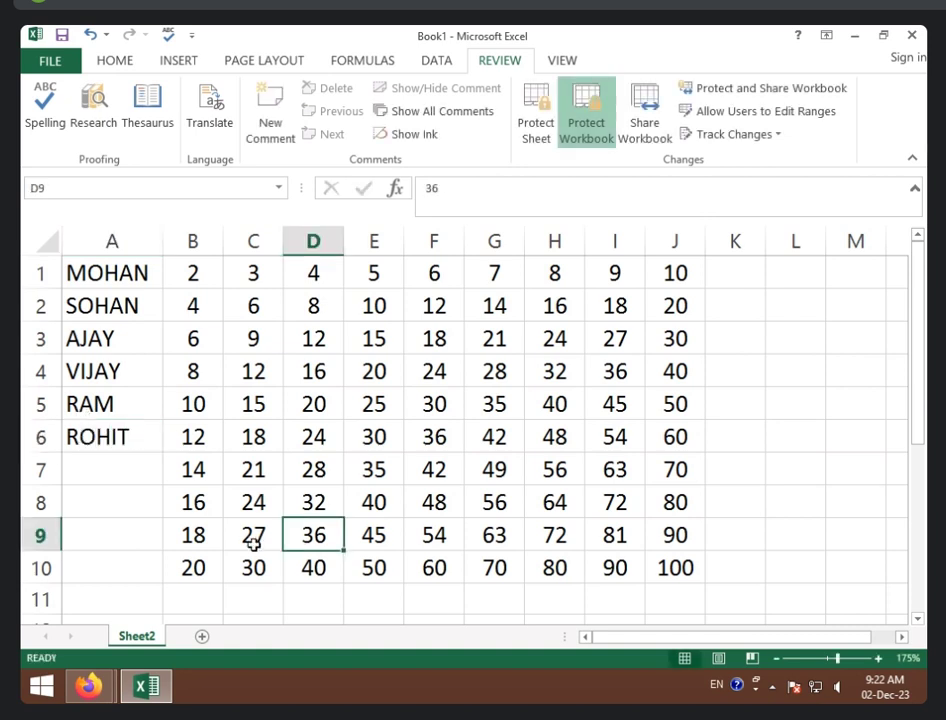
Remove the workbook structure protection by entering its password
{"action": "right_click", "coordinate": [143, 634]}
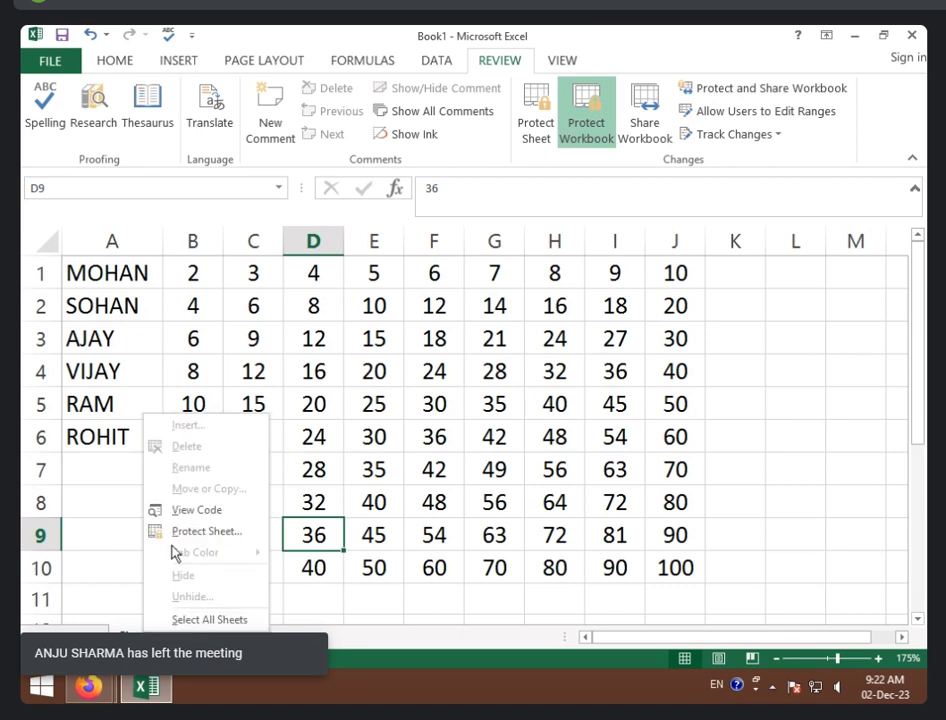
{"action": "left_click", "coordinate": [555, 367]}
{"action": "left_click", "coordinate": [598, 113]}
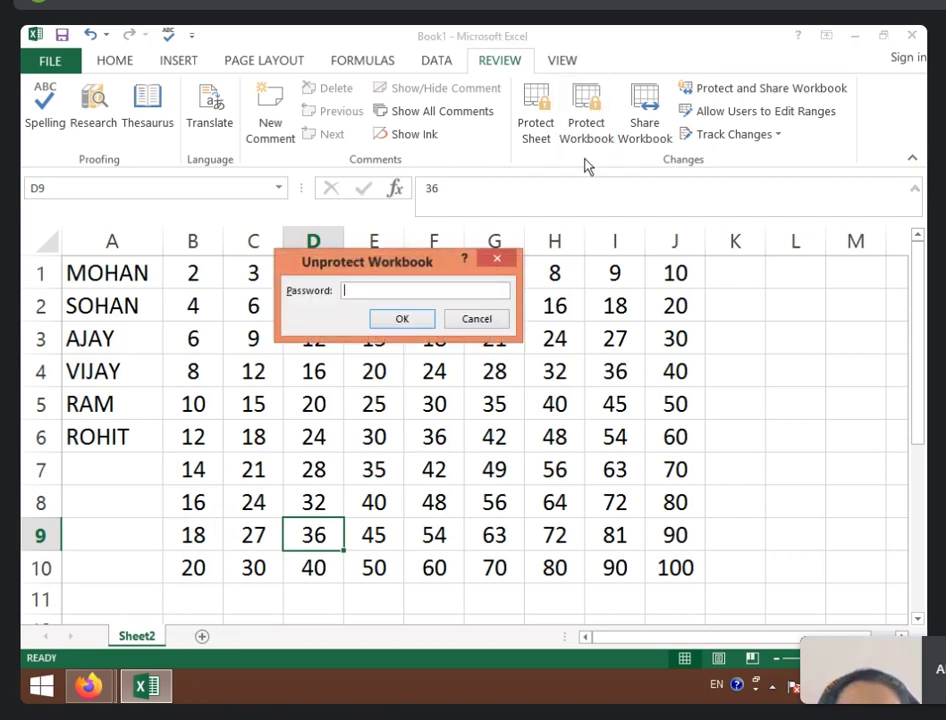
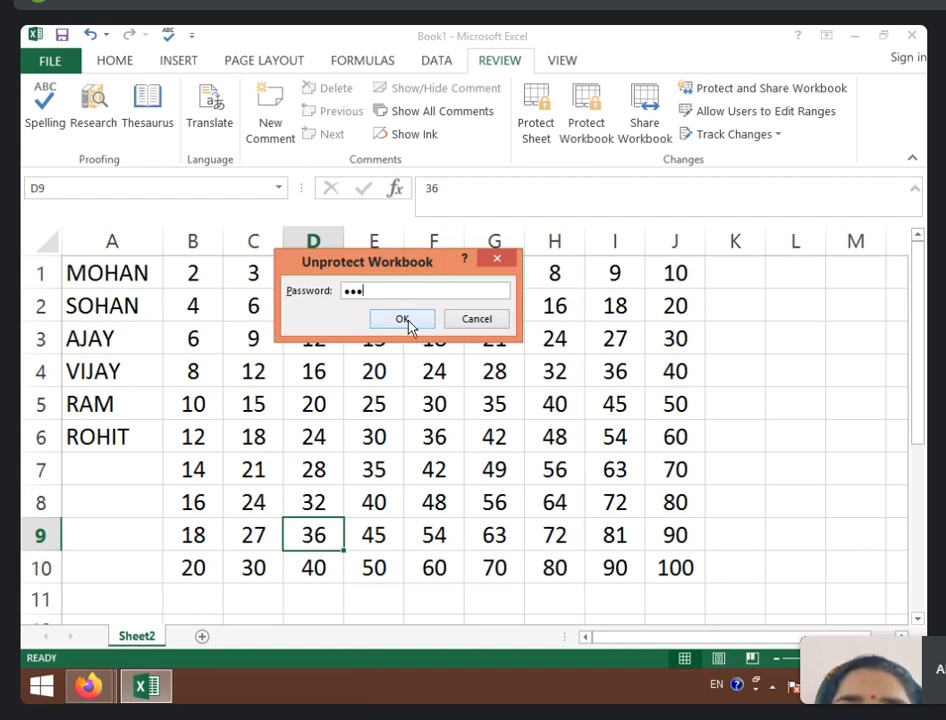
{"action": "left_click", "coordinate": [408, 320]}
{"action": "left_click", "coordinate": [380, 402]}
{"action": "left_click", "coordinate": [133, 468]}
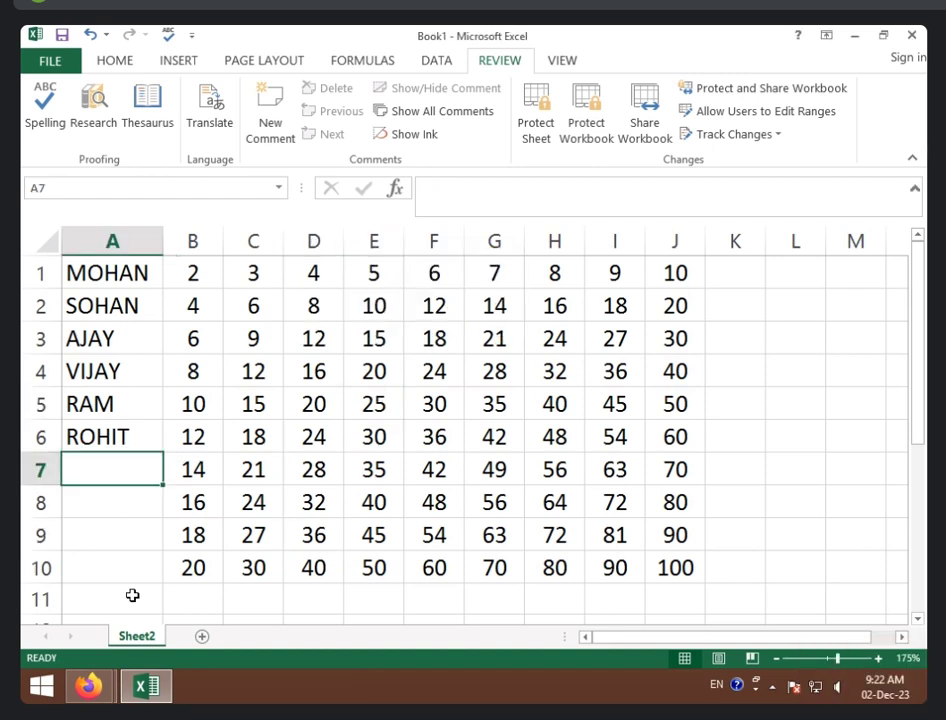
{"action": "right_click", "coordinate": [135, 634]}
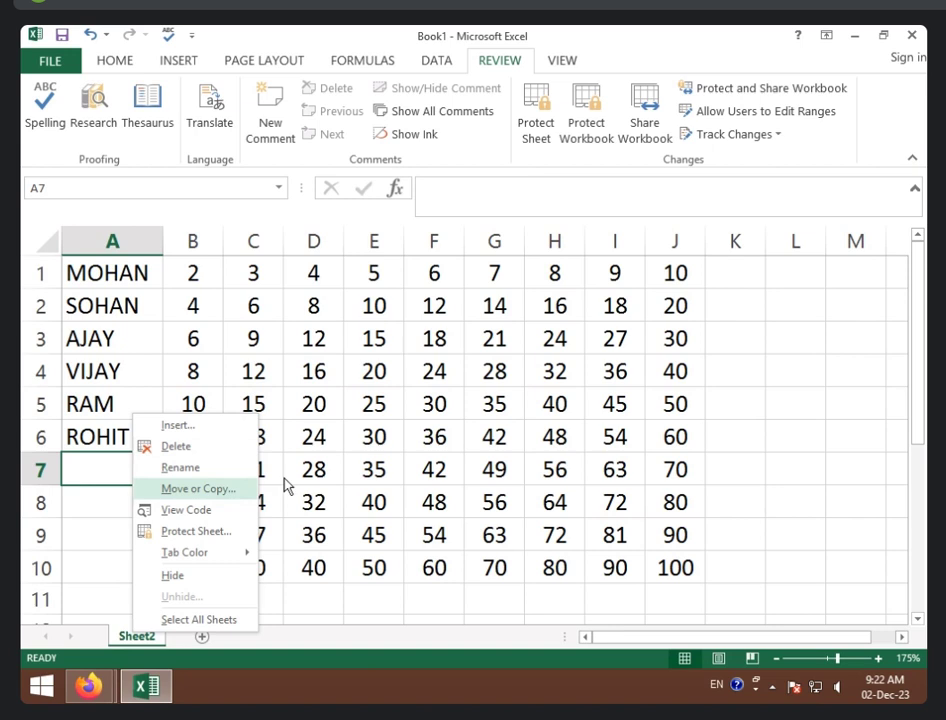
{"action": "left_click", "coordinate": [485, 403]}
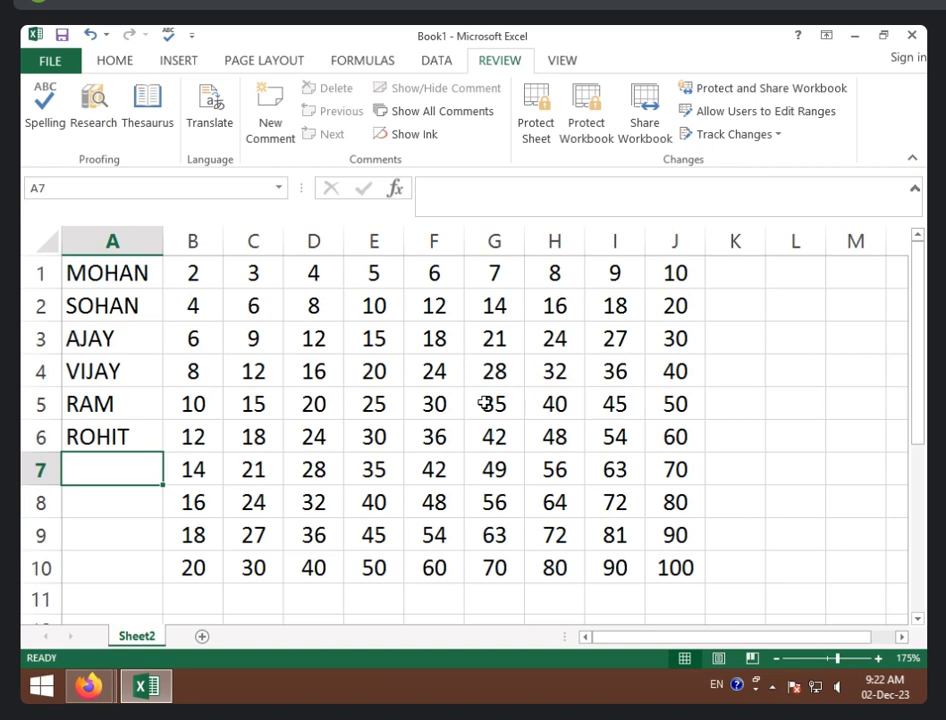
{"action": "left_click", "coordinate": [771, 380]}
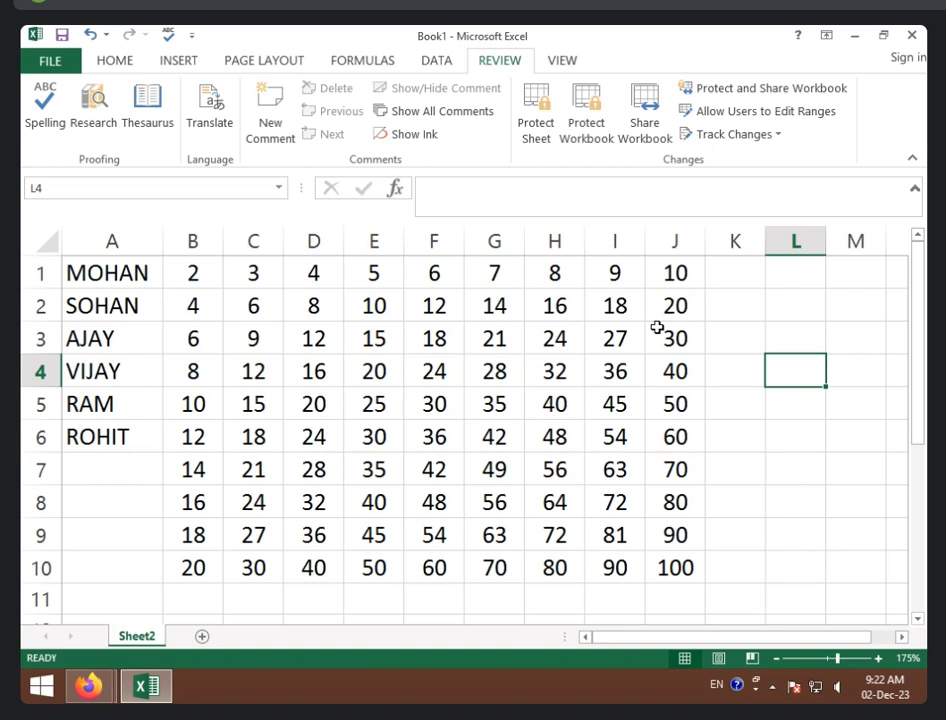
{"action": "left_click", "coordinate": [645, 140]}
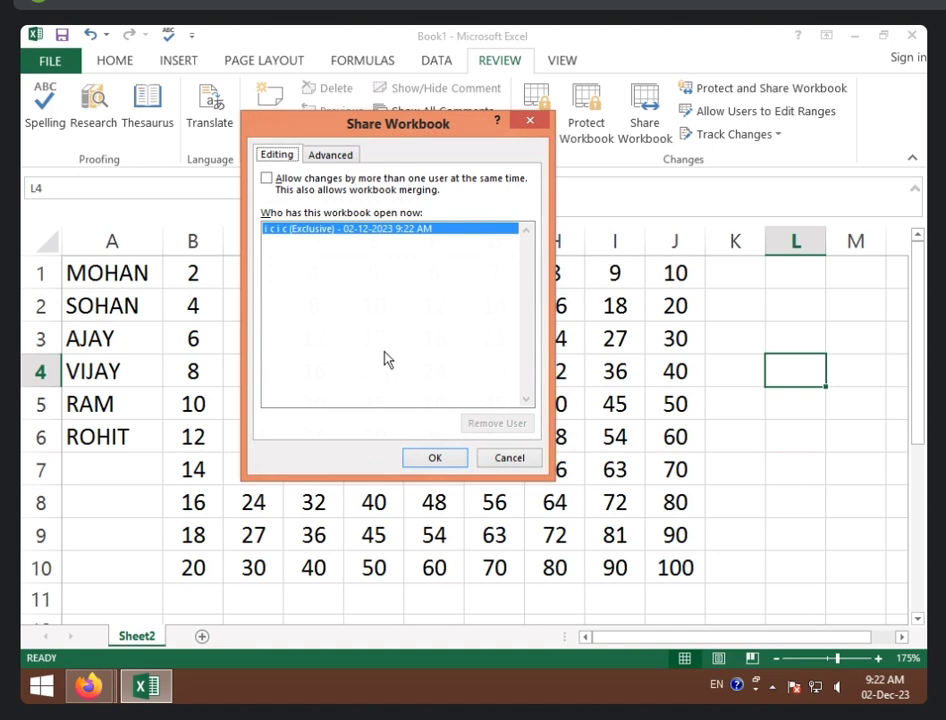
Tick 'Allow changes by more than one user at the same time' and confirm sharing
{"action": "left_click", "coordinate": [267, 180]}
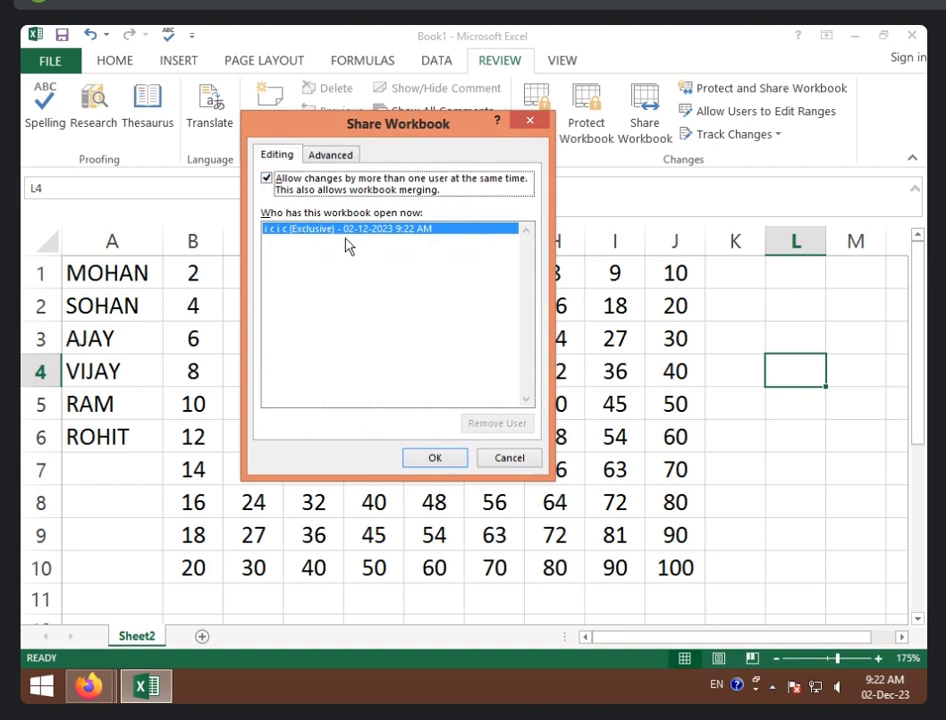
{"action": "left_click", "coordinate": [437, 459]}
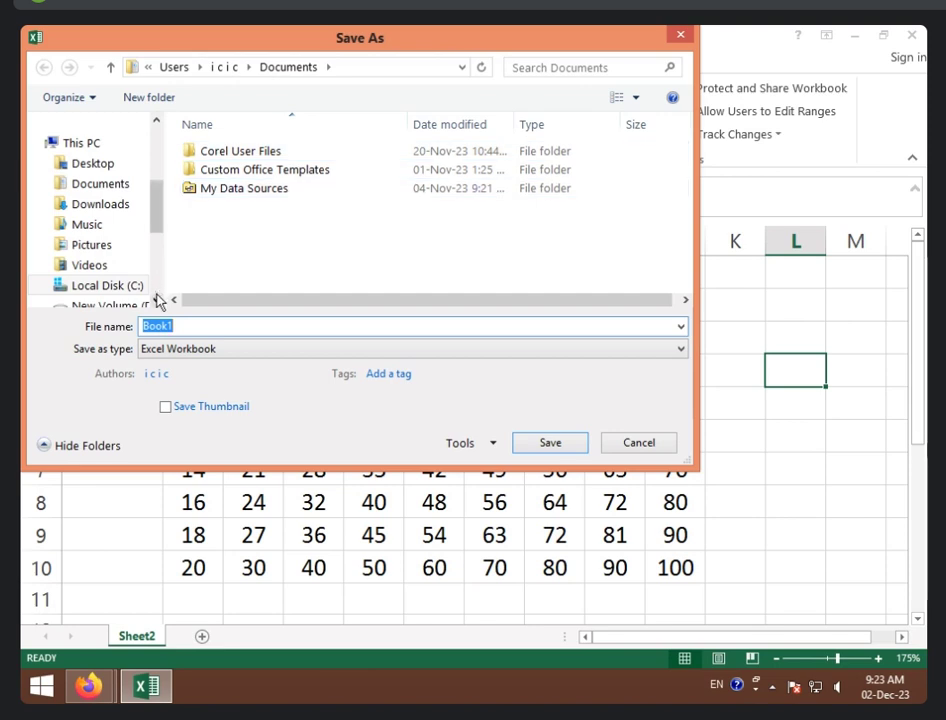
Save the workbook as '123 EXCEL' in the SK CLASS folder on drive G:
{"action": "scroll", "coordinate": [157, 295], "scroll_direction": "down", "scroll_amount": 2}
{"action": "scroll", "coordinate": [157, 295], "scroll_direction": "down", "scroll_amount": 3}
{"action": "left_click", "coordinate": [134, 270]}
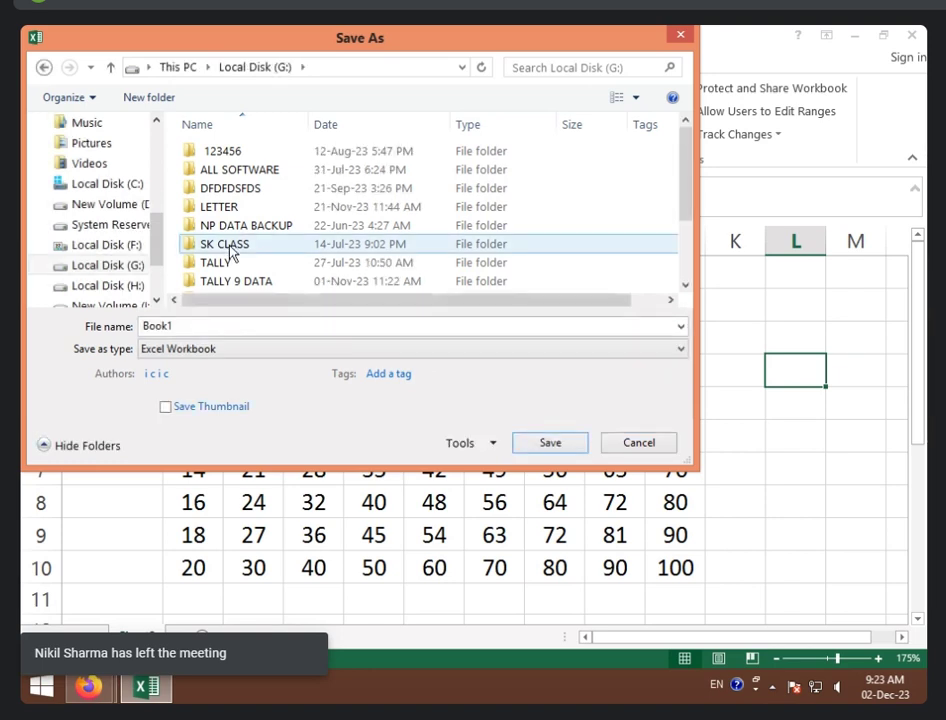
{"action": "double_click", "coordinate": [232, 246]}
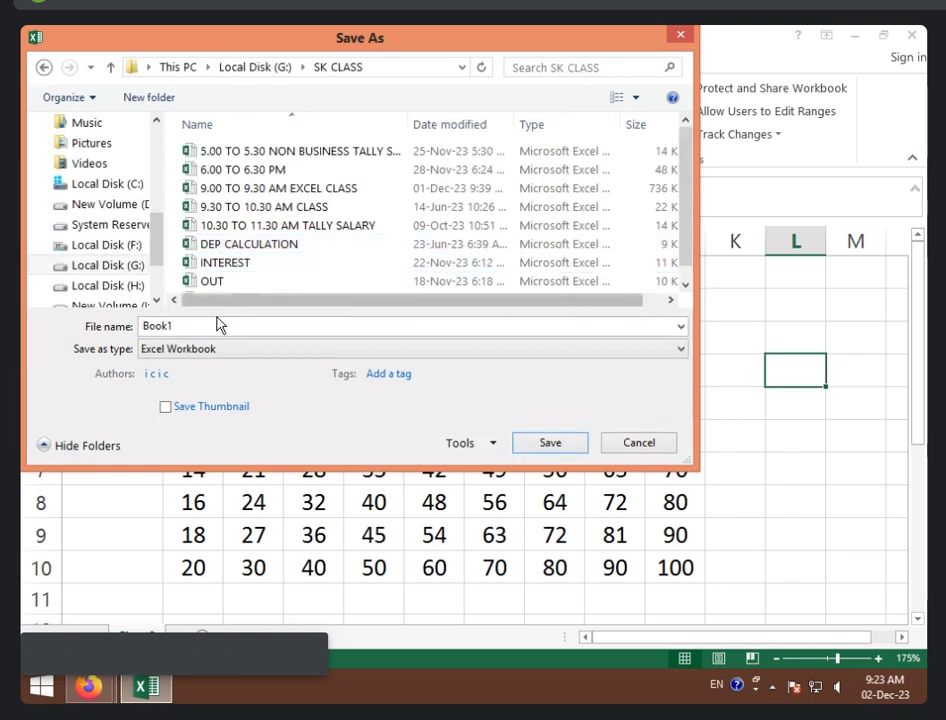
{"action": "type", "text": "123"}
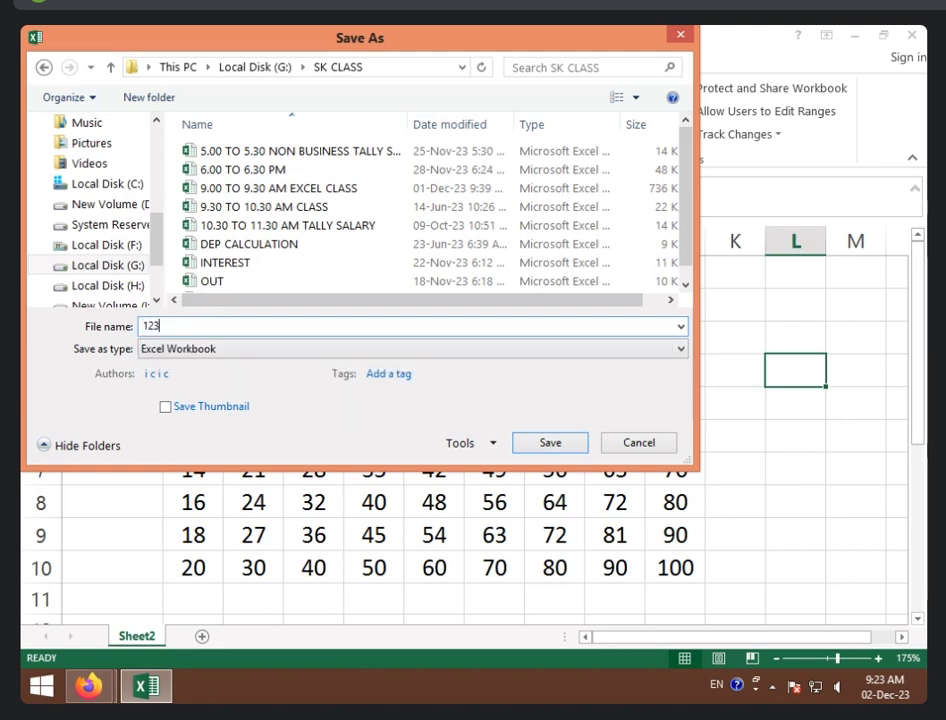
{"action": "type", "text": " EXCEL"}
{"action": "left_click", "coordinate": [558, 442]}
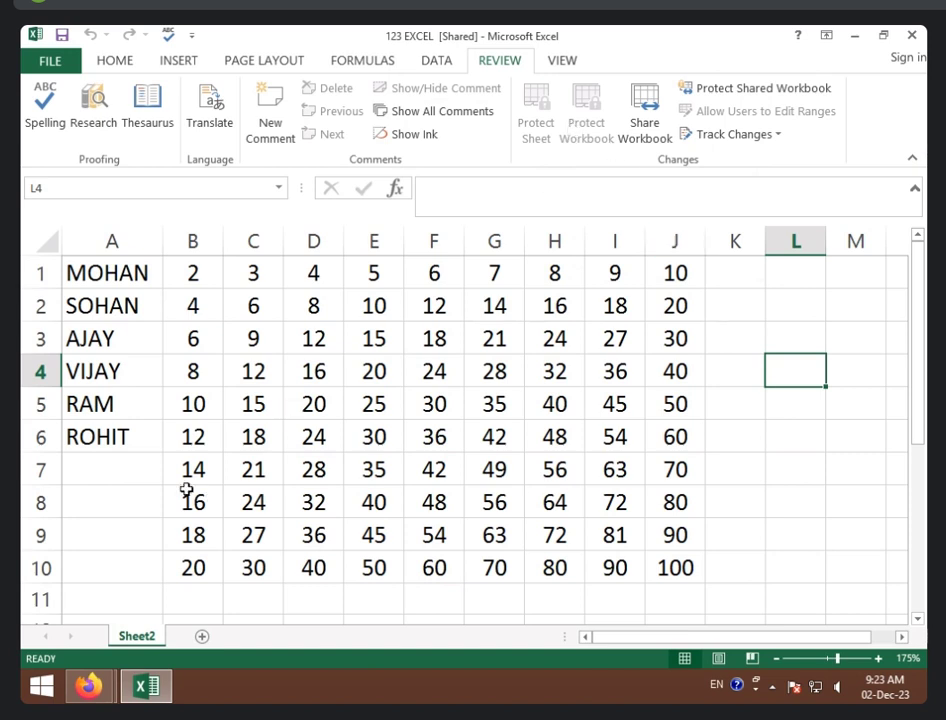
Enter the name MOHIT in cell A7, clearing the unwanted MOHAN autocompletion
{"action": "left_click", "coordinate": [103, 469]}
{"action": "type", "text": "M"}
{"action": "key", "text": "BackSpace"}
{"action": "key", "text": "BackSpace"}
{"action": "type", "text": "MO"}
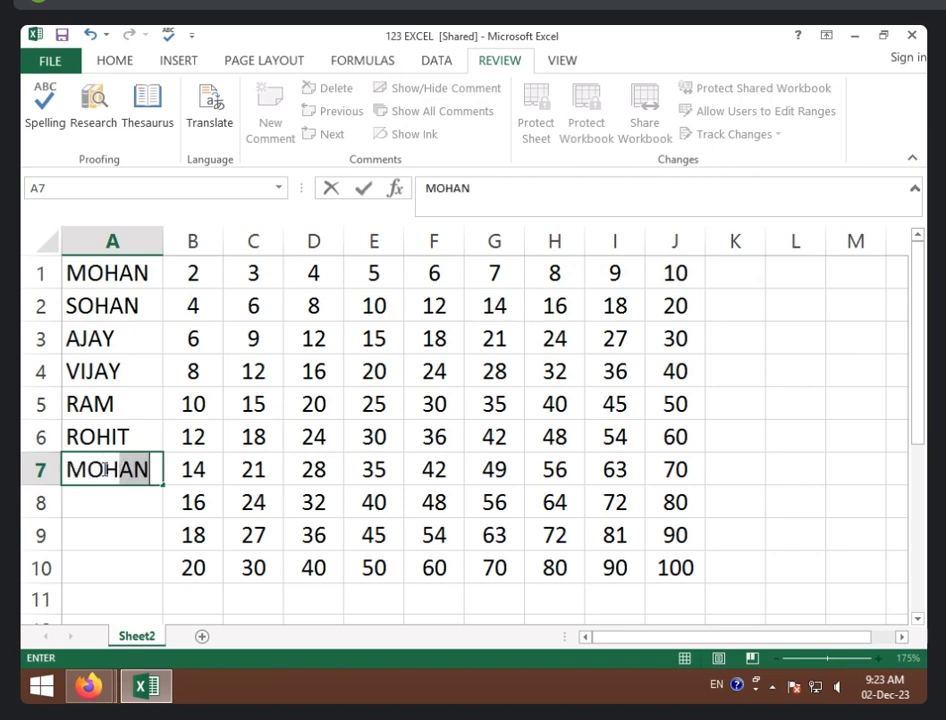
{"action": "type", "text": "HIT"}
{"action": "left_click", "coordinate": [381, 397]}
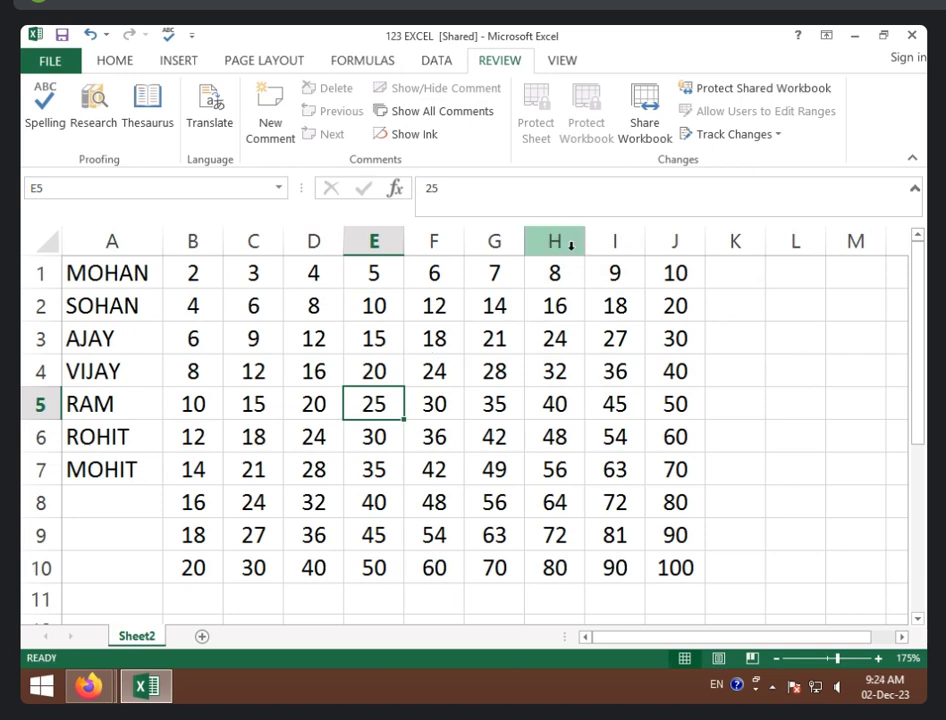
Protect the shared workbook with 'Sharing with track changes' turned on
{"action": "left_click", "coordinate": [787, 97]}
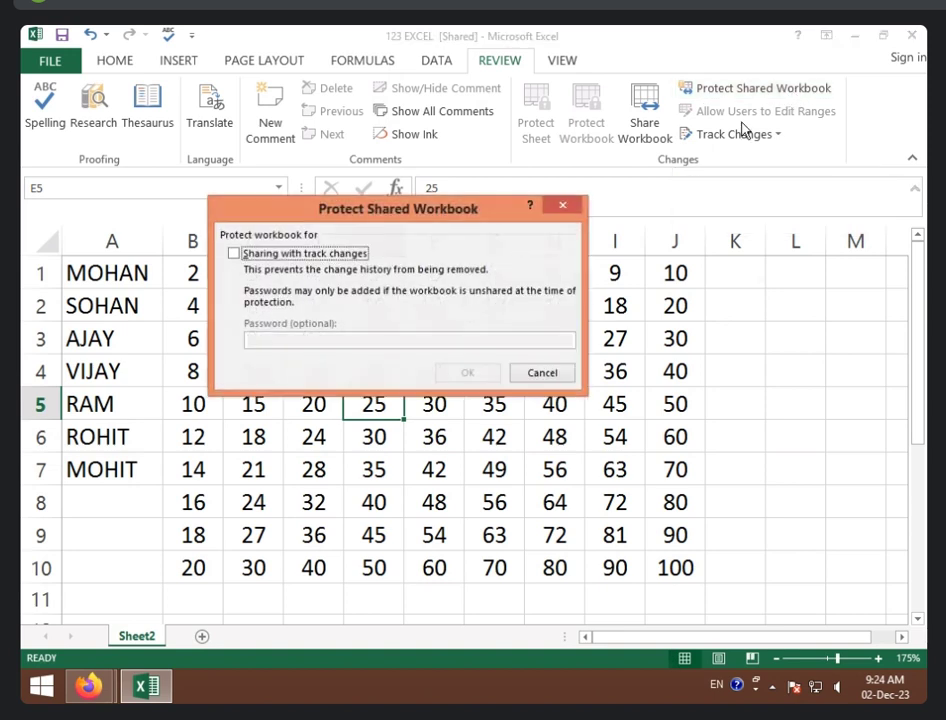
{"action": "left_click", "coordinate": [305, 256]}
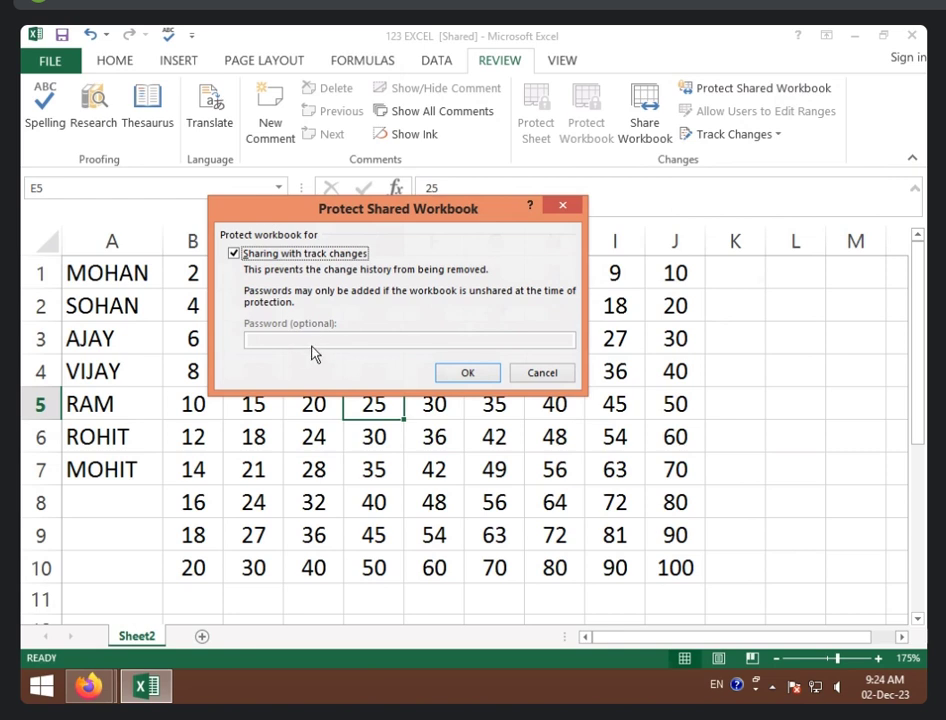
{"action": "left_click", "coordinate": [463, 372]}
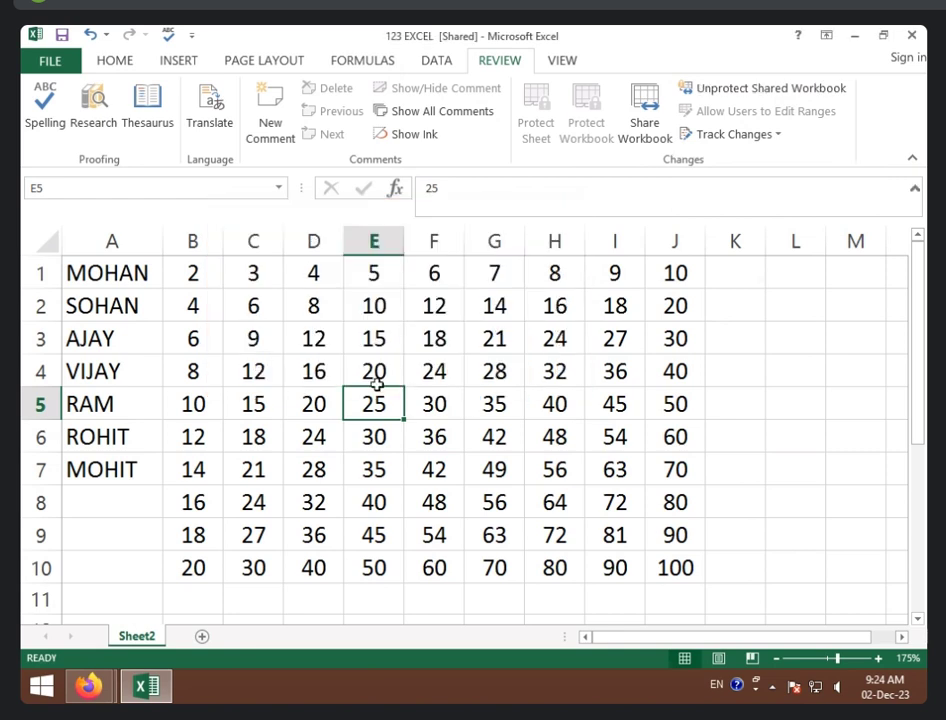
{"action": "left_click", "coordinate": [146, 504]}
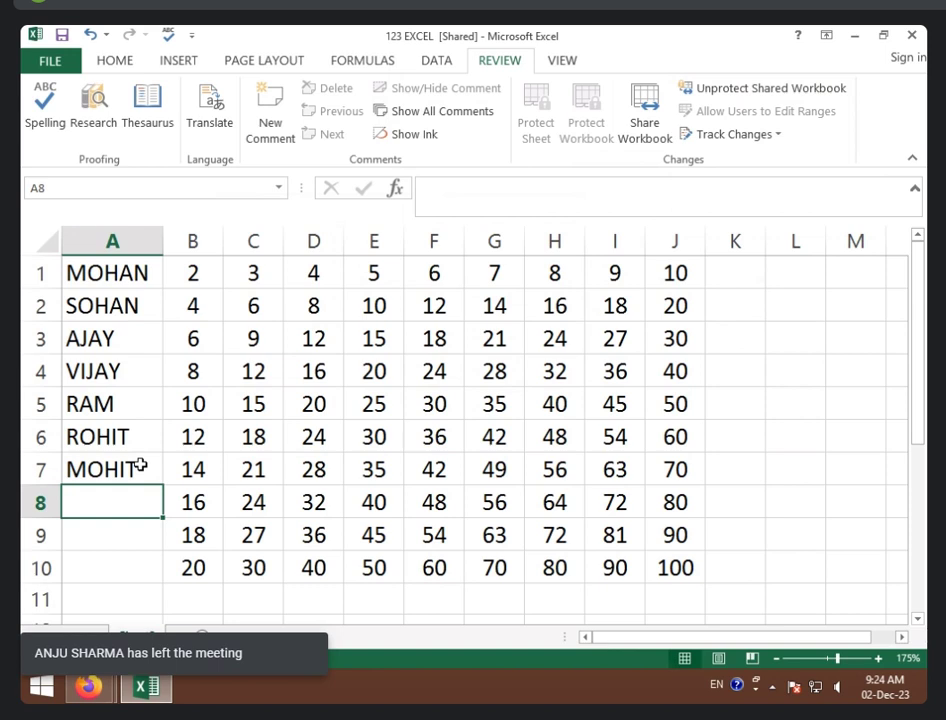
Enter SOBHIT in cell A8, overriding the SOHAN autocompletion
{"action": "type", "text": "S"}
{"action": "key", "text": "BackSpace"}
{"action": "key", "text": "BackSpace"}
{"action": "type", "text": "SOB"}
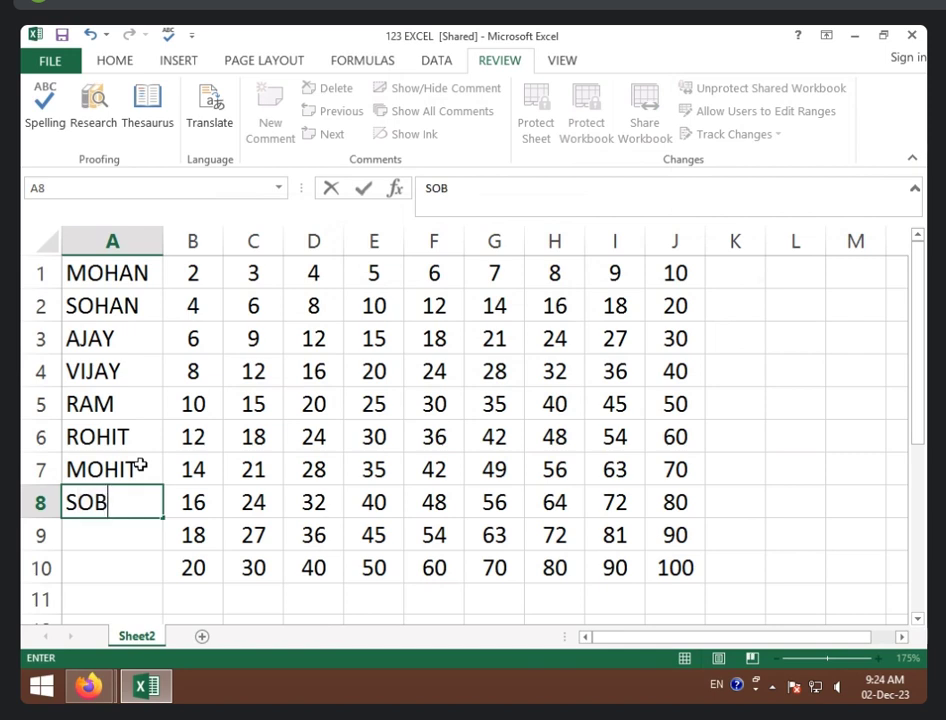
{"action": "type", "text": "HIT"}
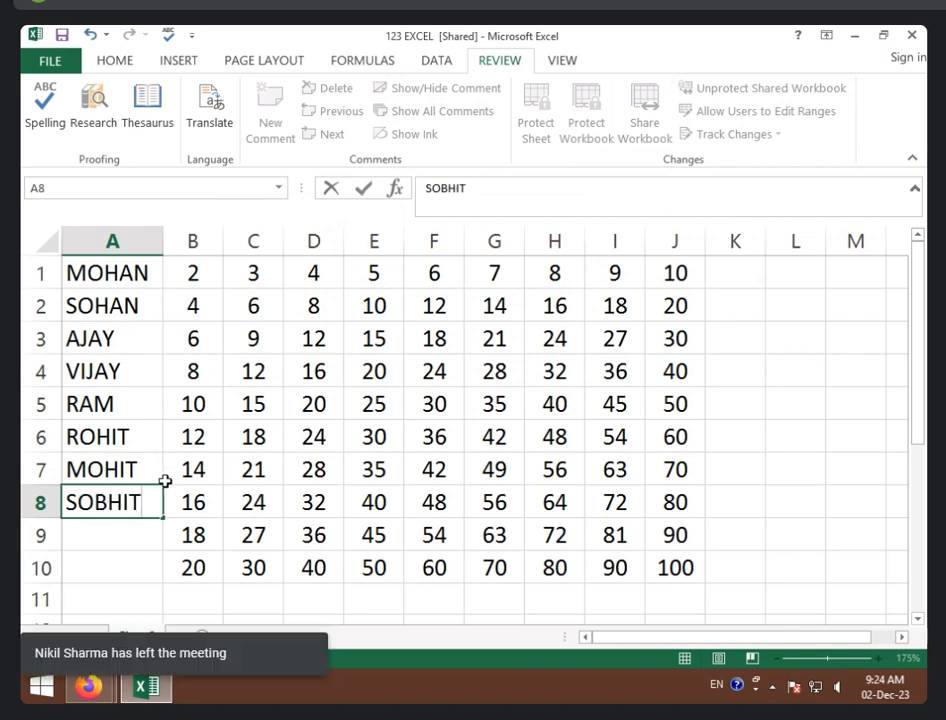
{"action": "left_click", "coordinate": [554, 436]}
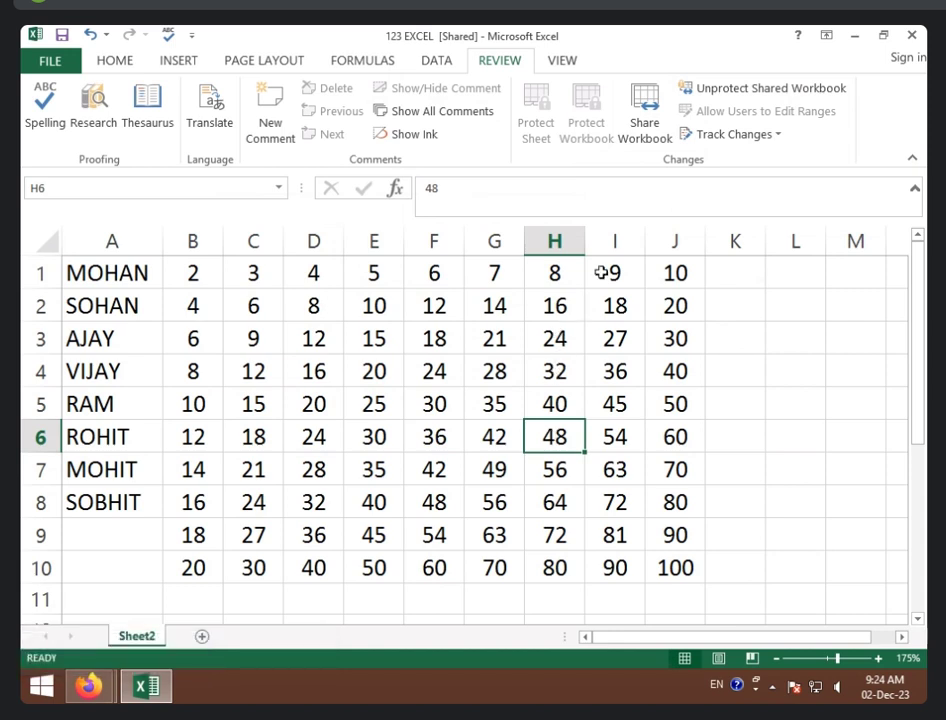
Remove the shared-workbook protection and bring up the Share Workbook dialog
{"action": "left_click", "coordinate": [790, 88]}
{"action": "left_click", "coordinate": [729, 368]}
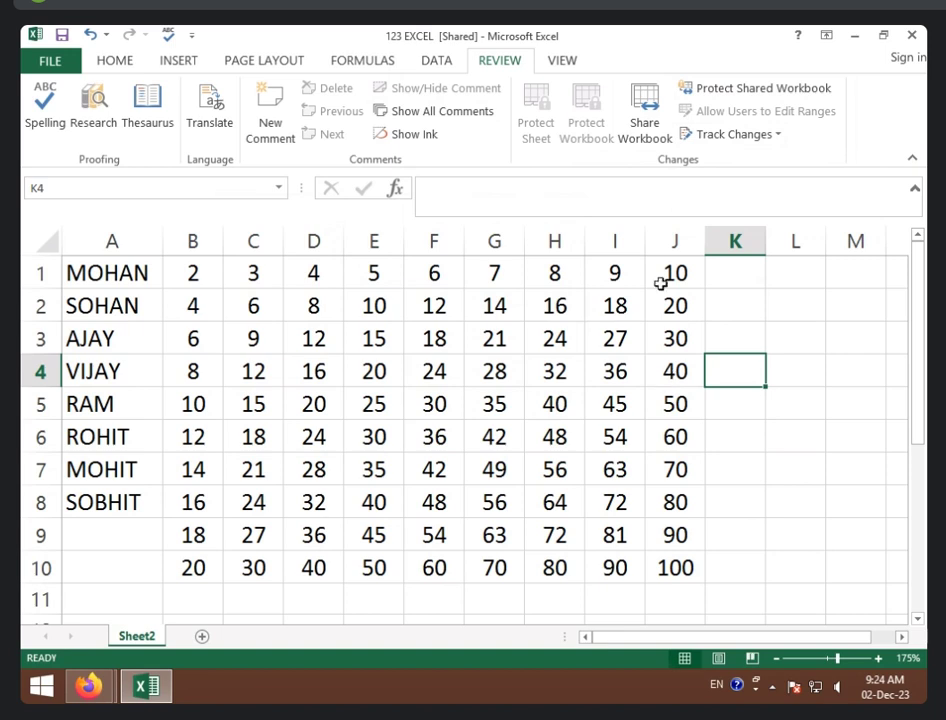
{"action": "left_click", "coordinate": [646, 128]}
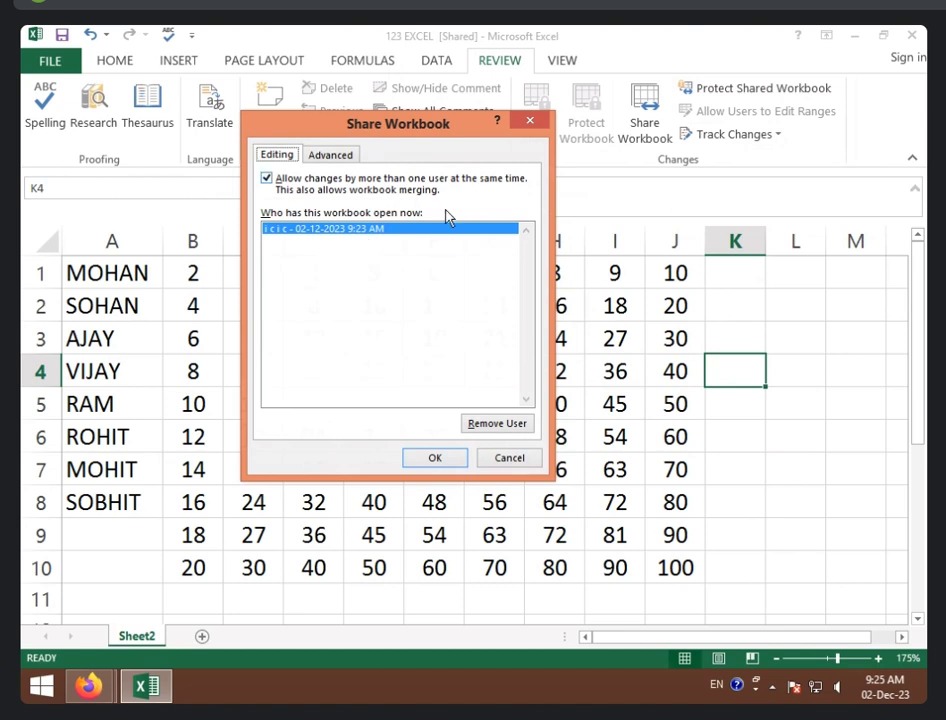
Turn off 'Allow changes by more than one user' and confirm removing 123 EXCEL from shared use
{"action": "left_click", "coordinate": [267, 178]}
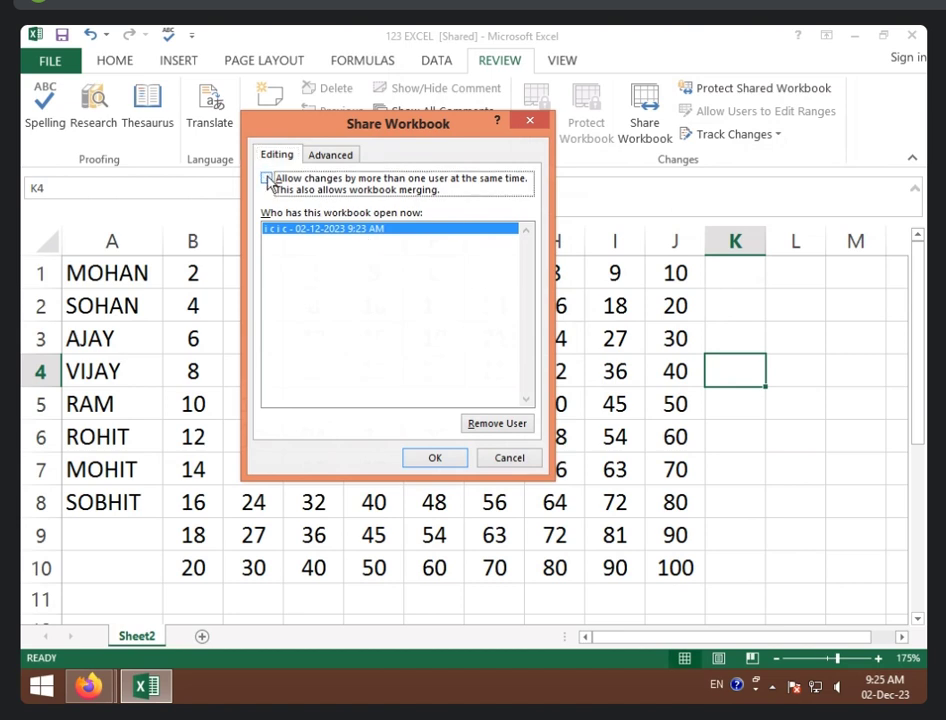
{"action": "left_click", "coordinate": [437, 459]}
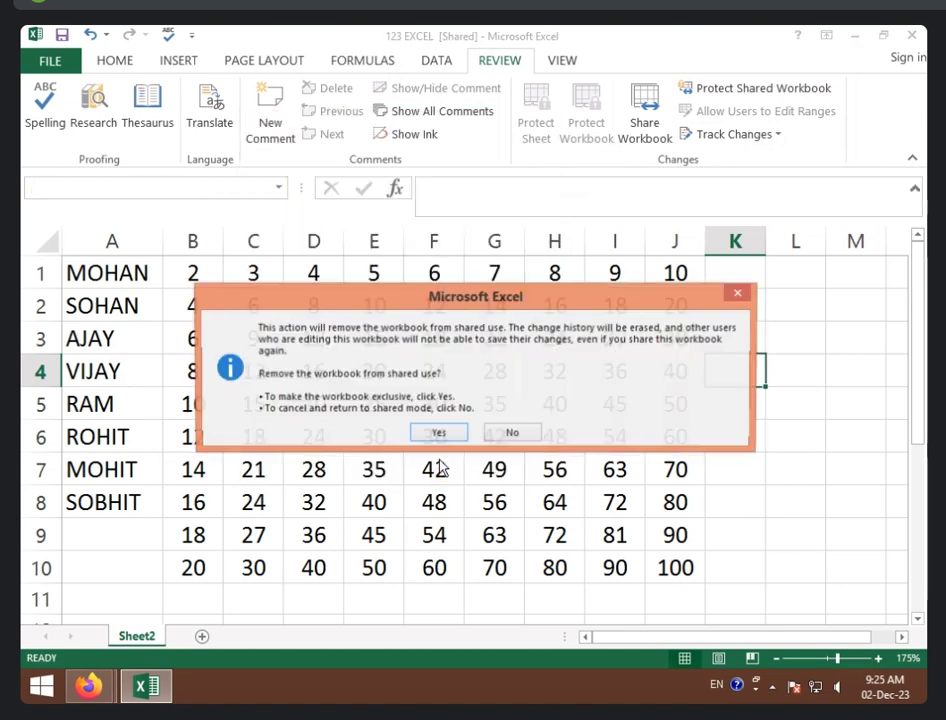
{"action": "left_click", "coordinate": [432, 434]}
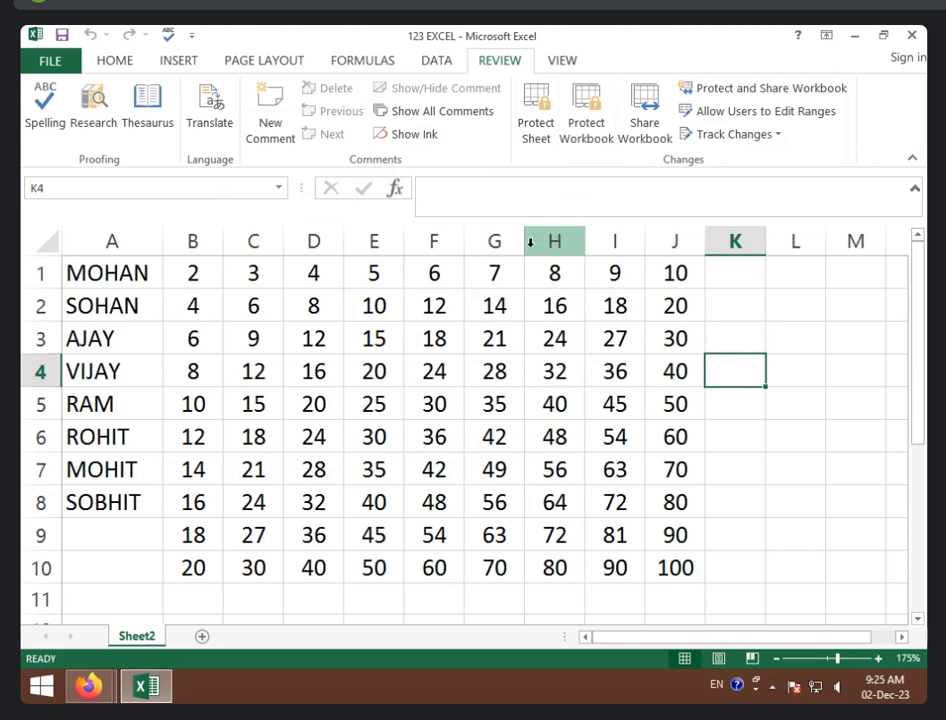
{"action": "left_click", "coordinate": [536, 379]}
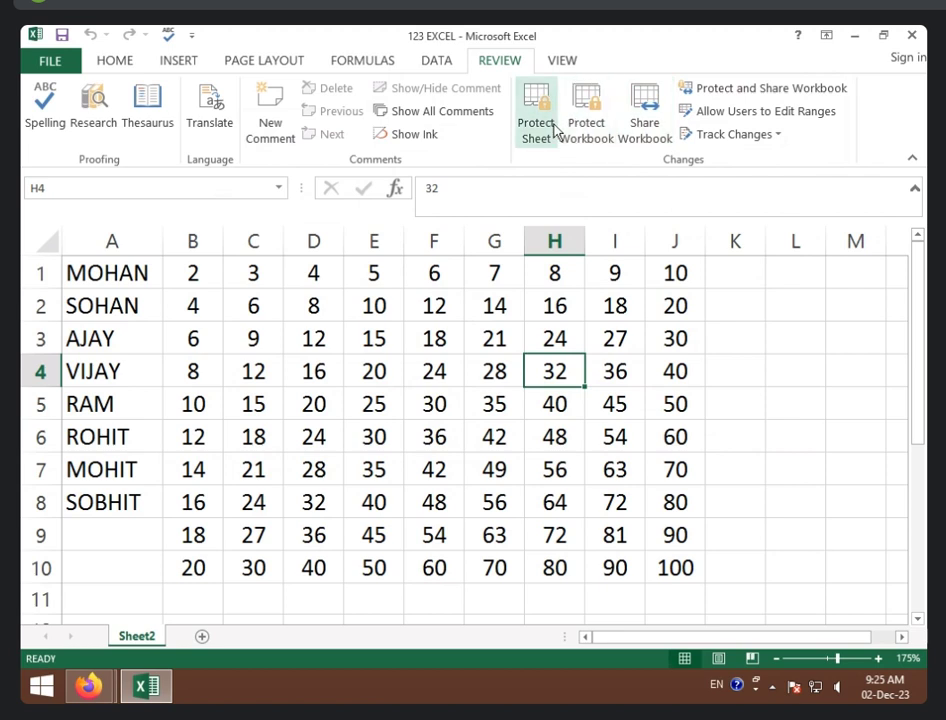